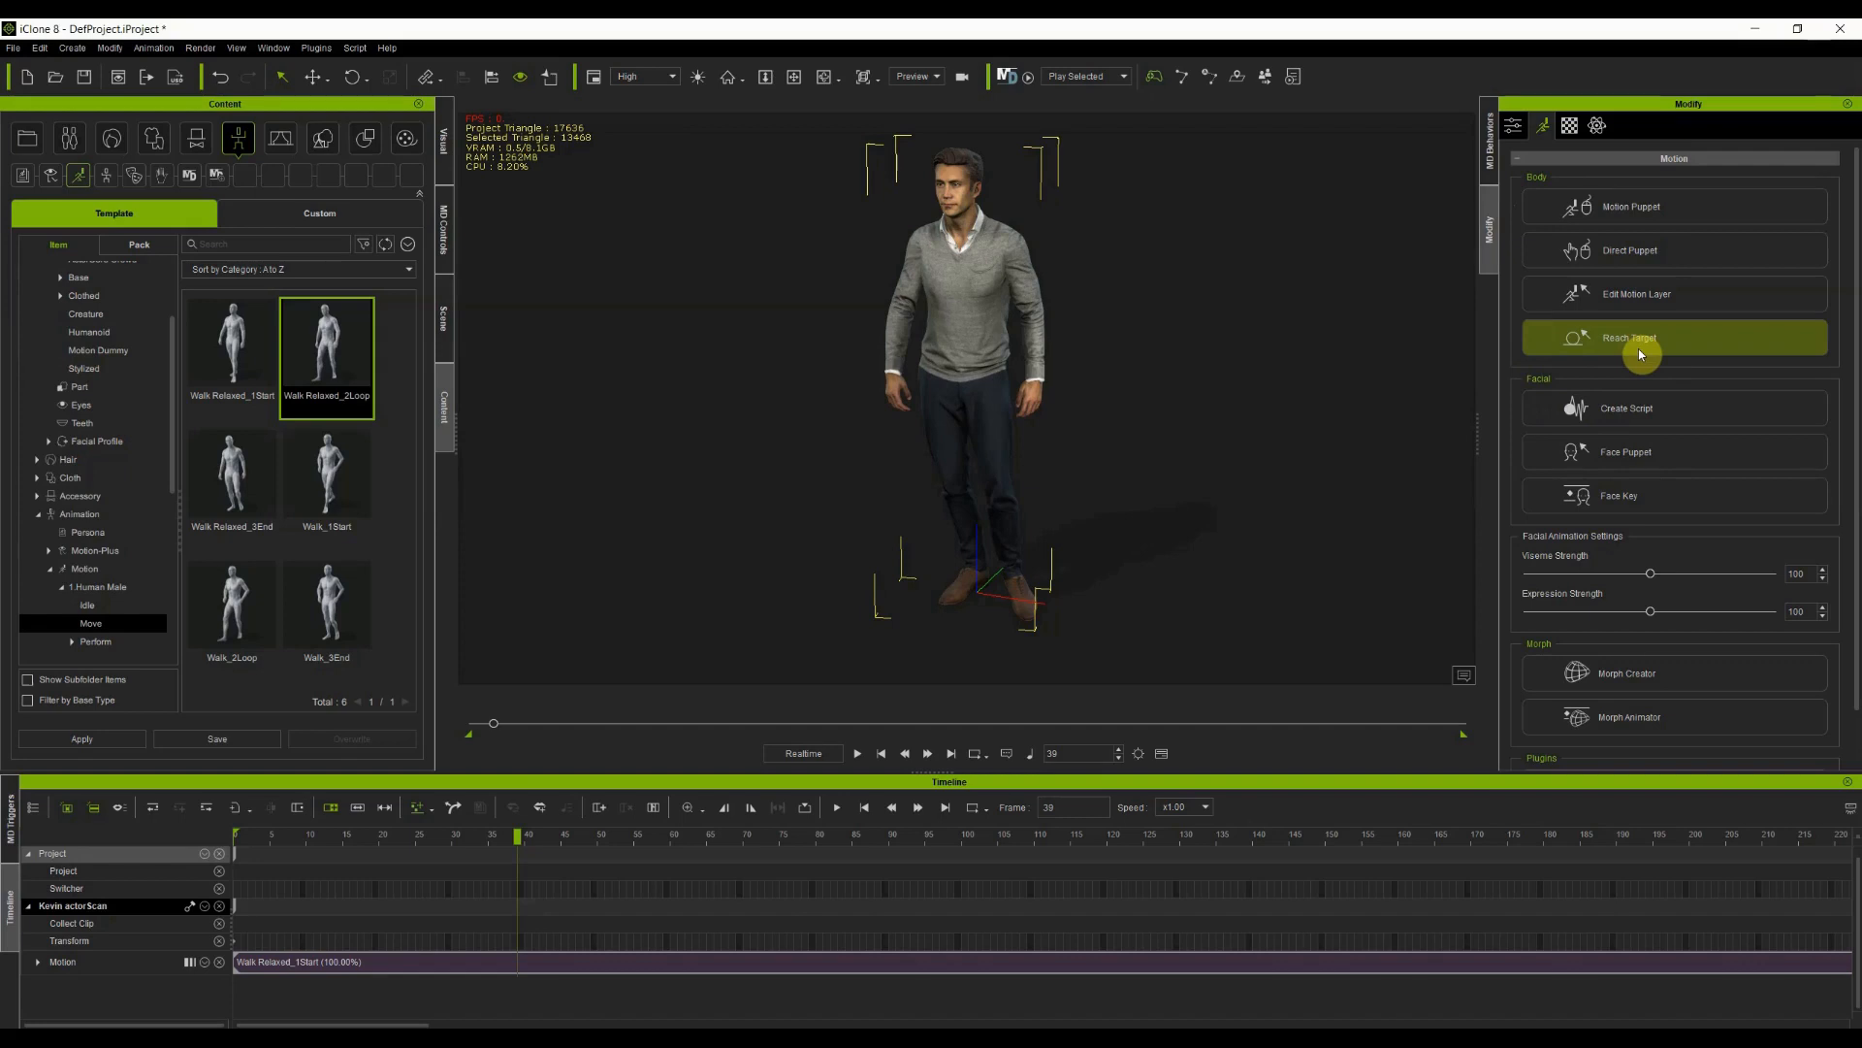
Preview the 01_Taunt motion from the Talk category on the character with Motion Puppet
click(1620, 208)
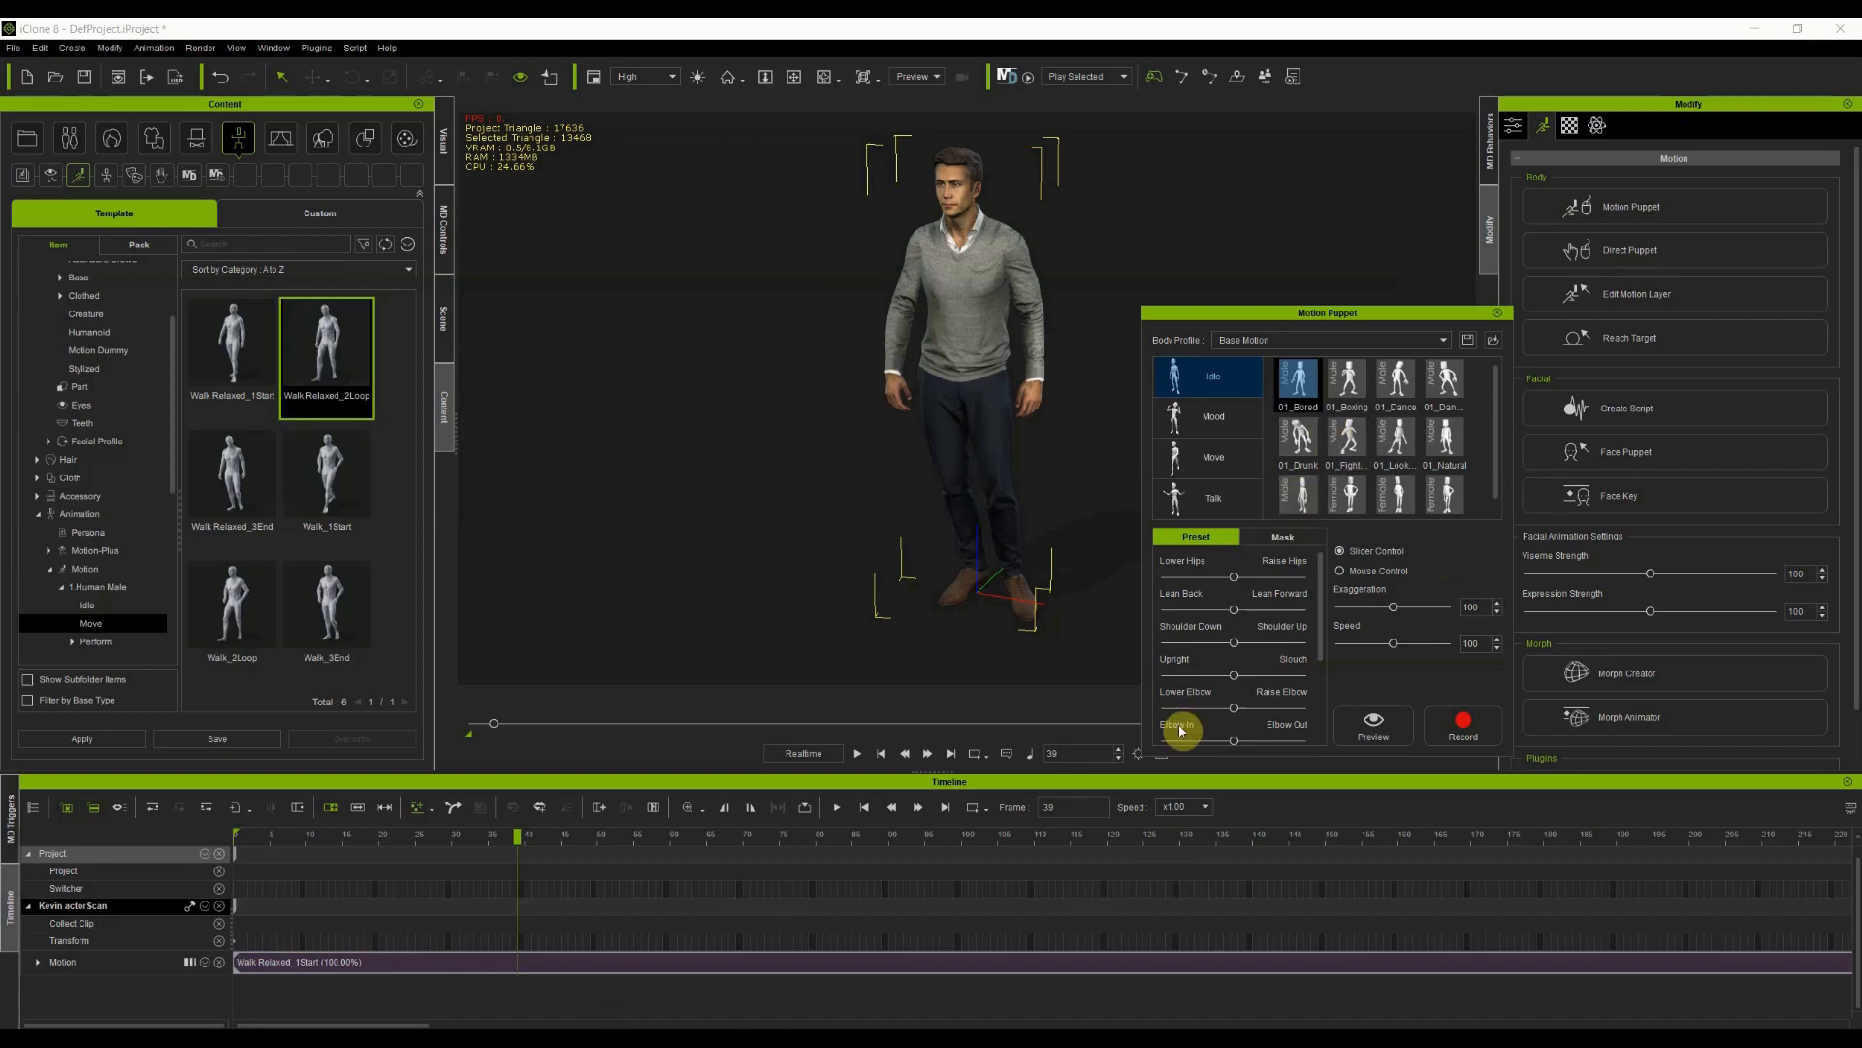
click(1289, 342)
click(1290, 352)
click(1206, 498)
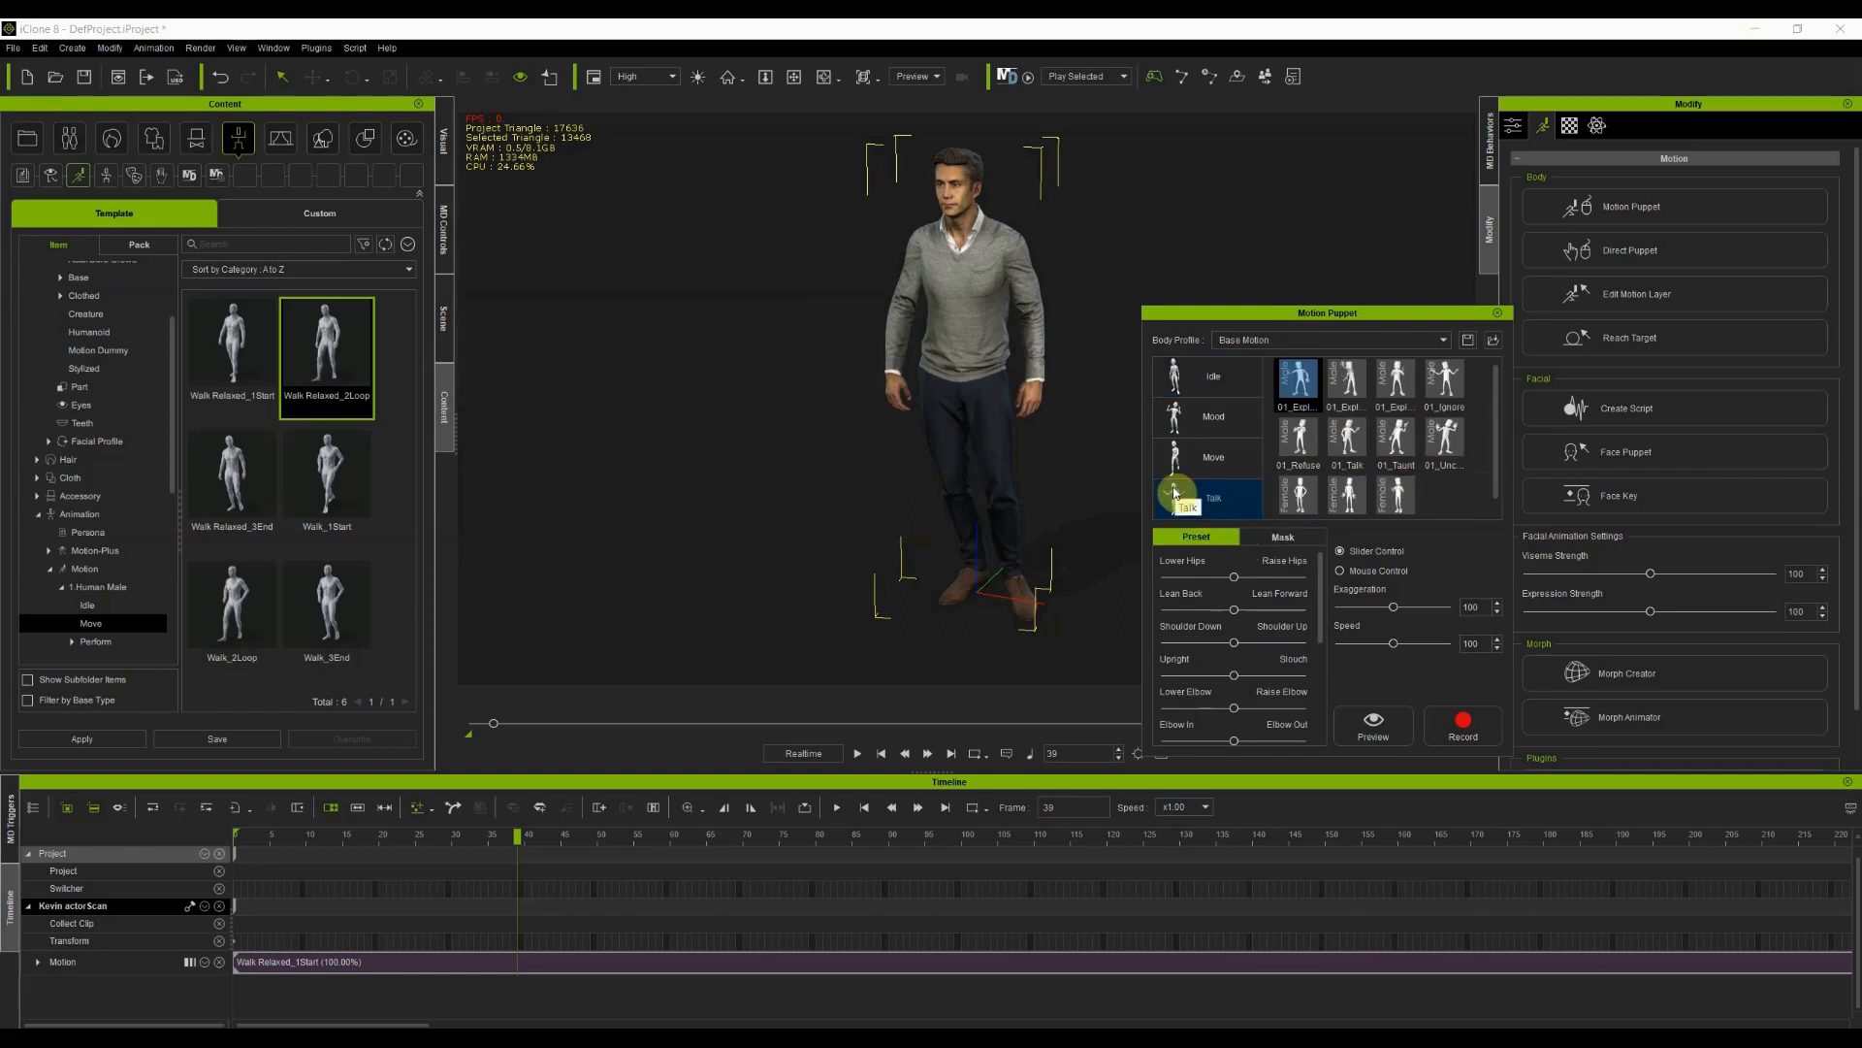
click(1401, 442)
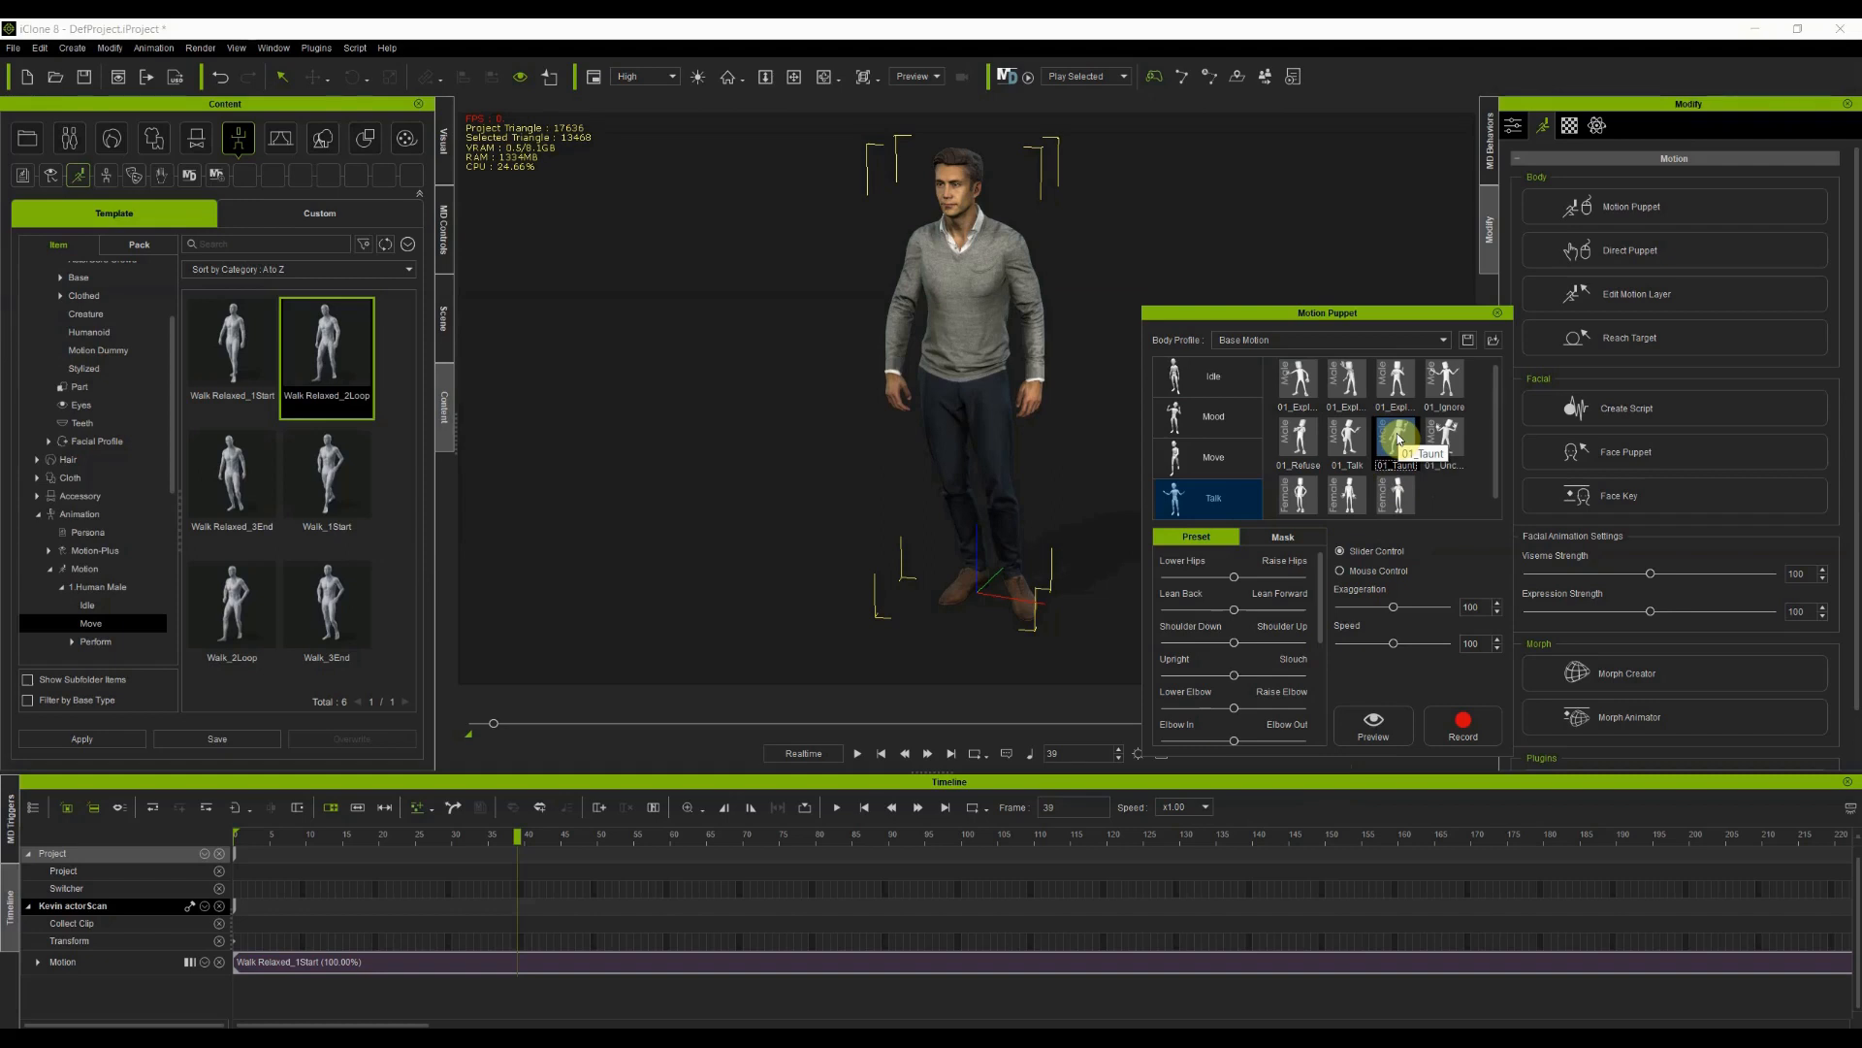
click(1393, 737)
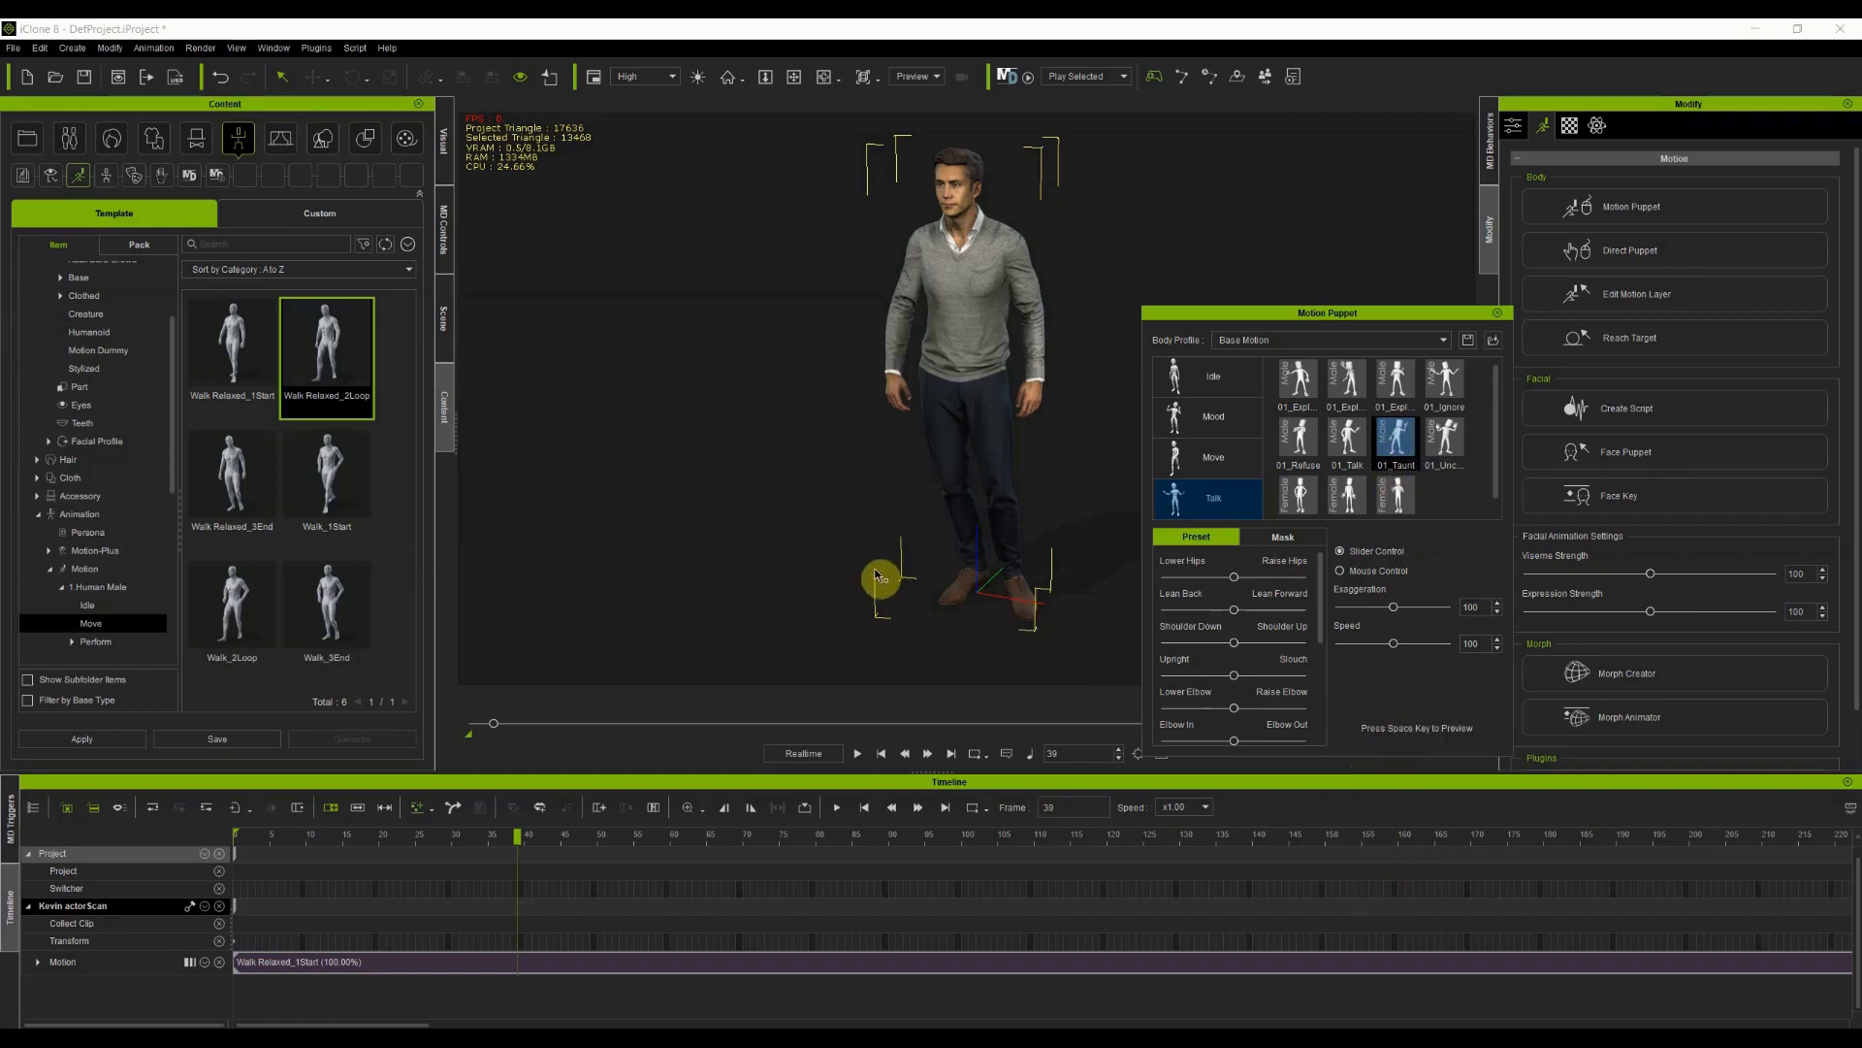
key(space)
key(space)
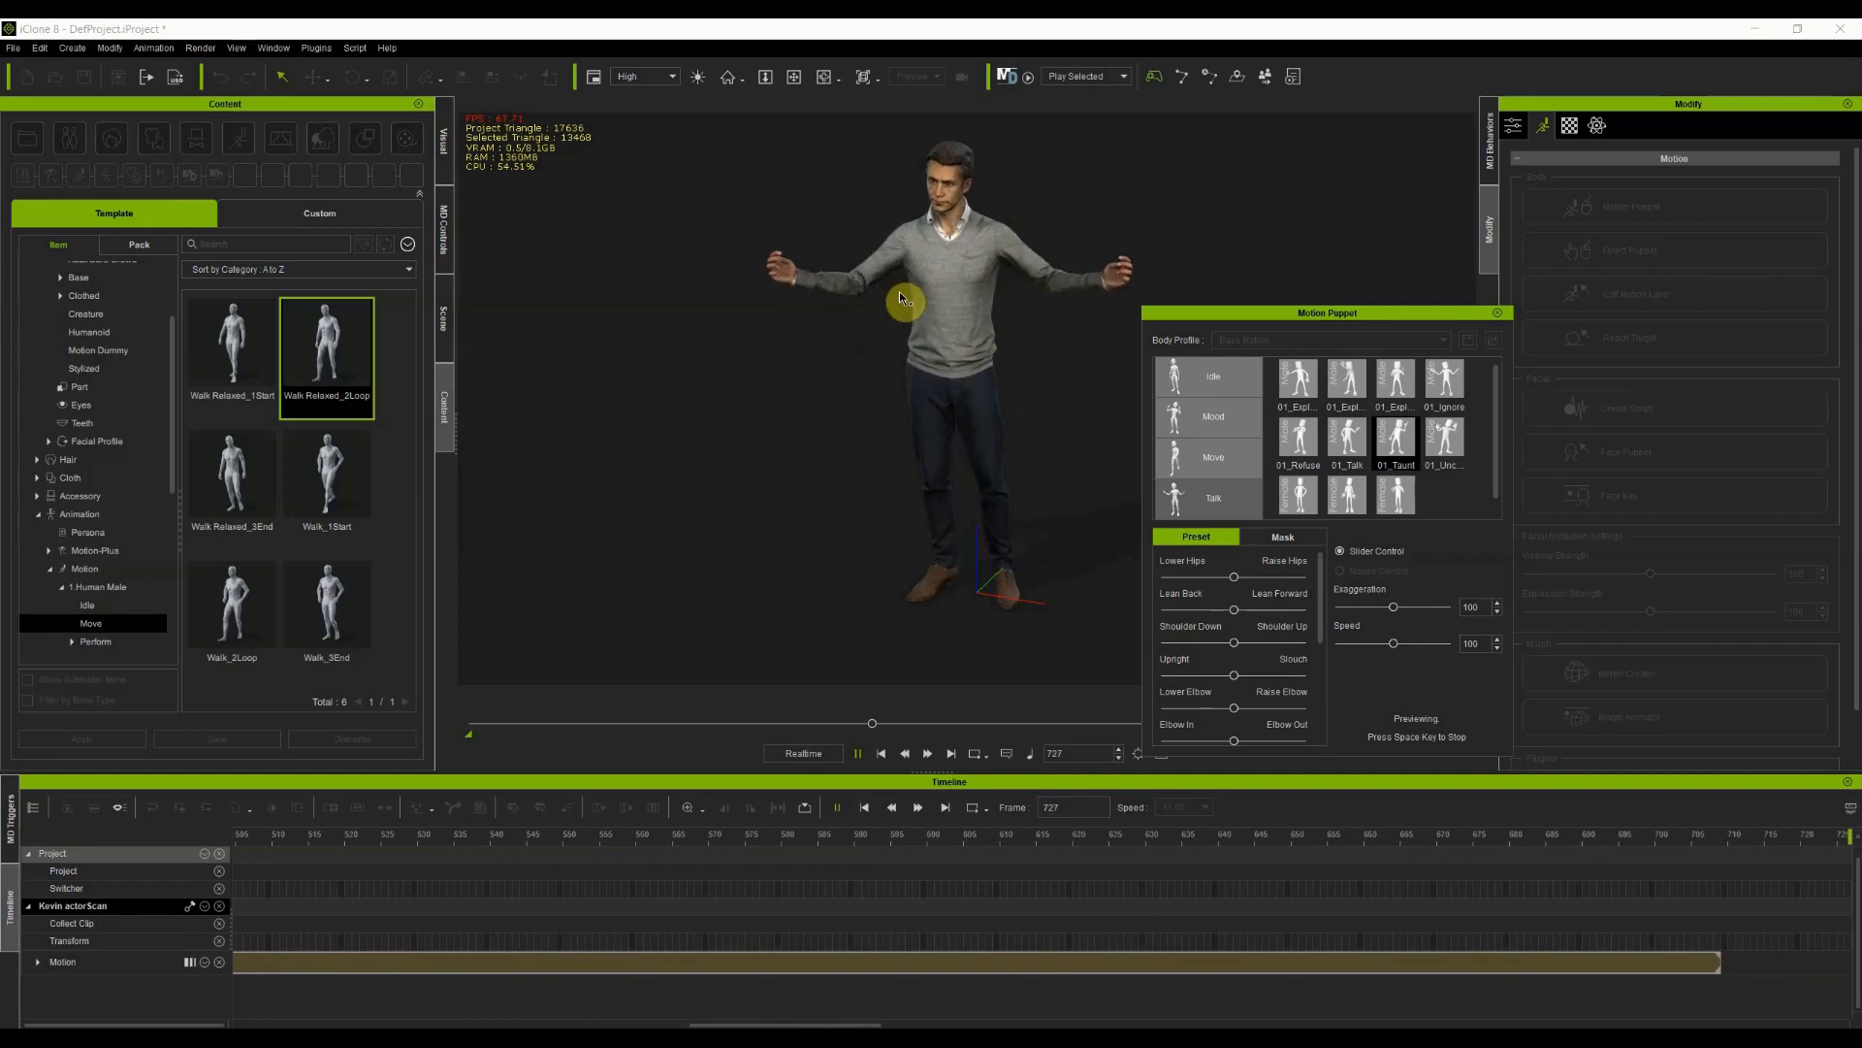
key(space)
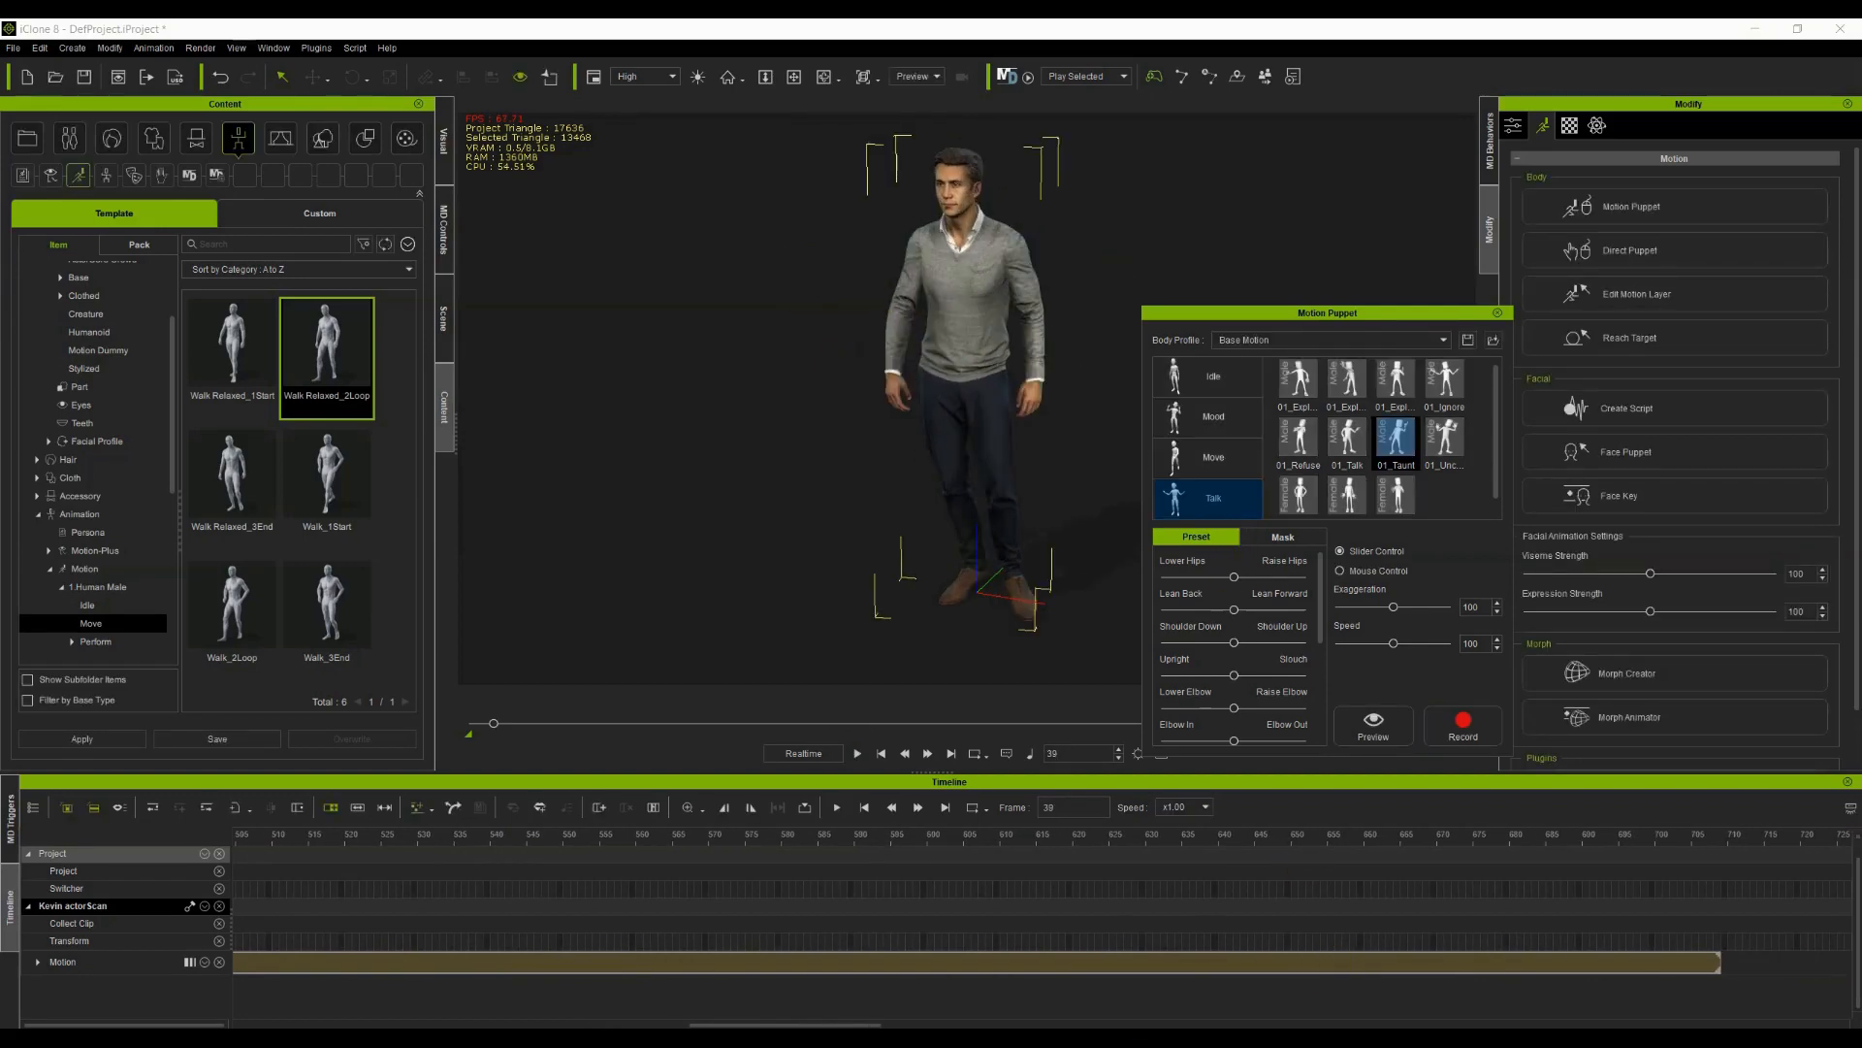
Preview the 01_Depr... motion from the Move category on the character
drag(840, 1025, 347, 1015)
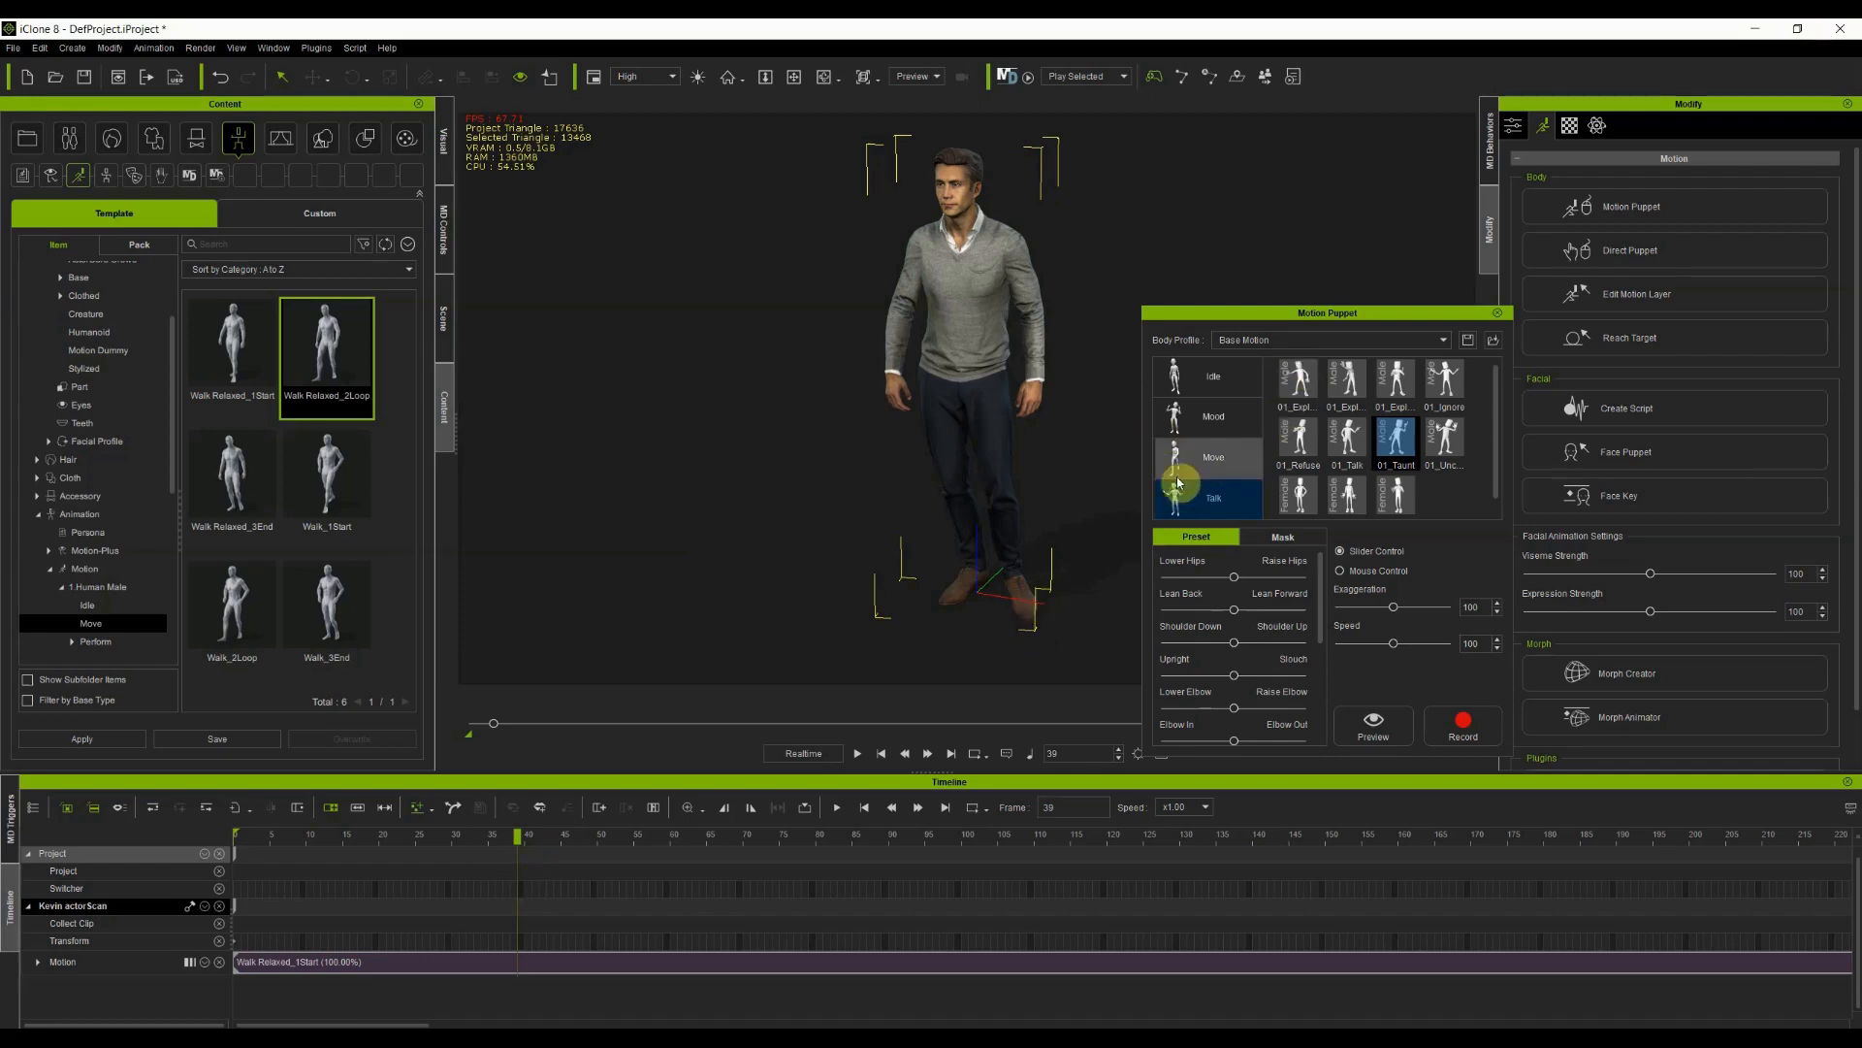
click(1205, 459)
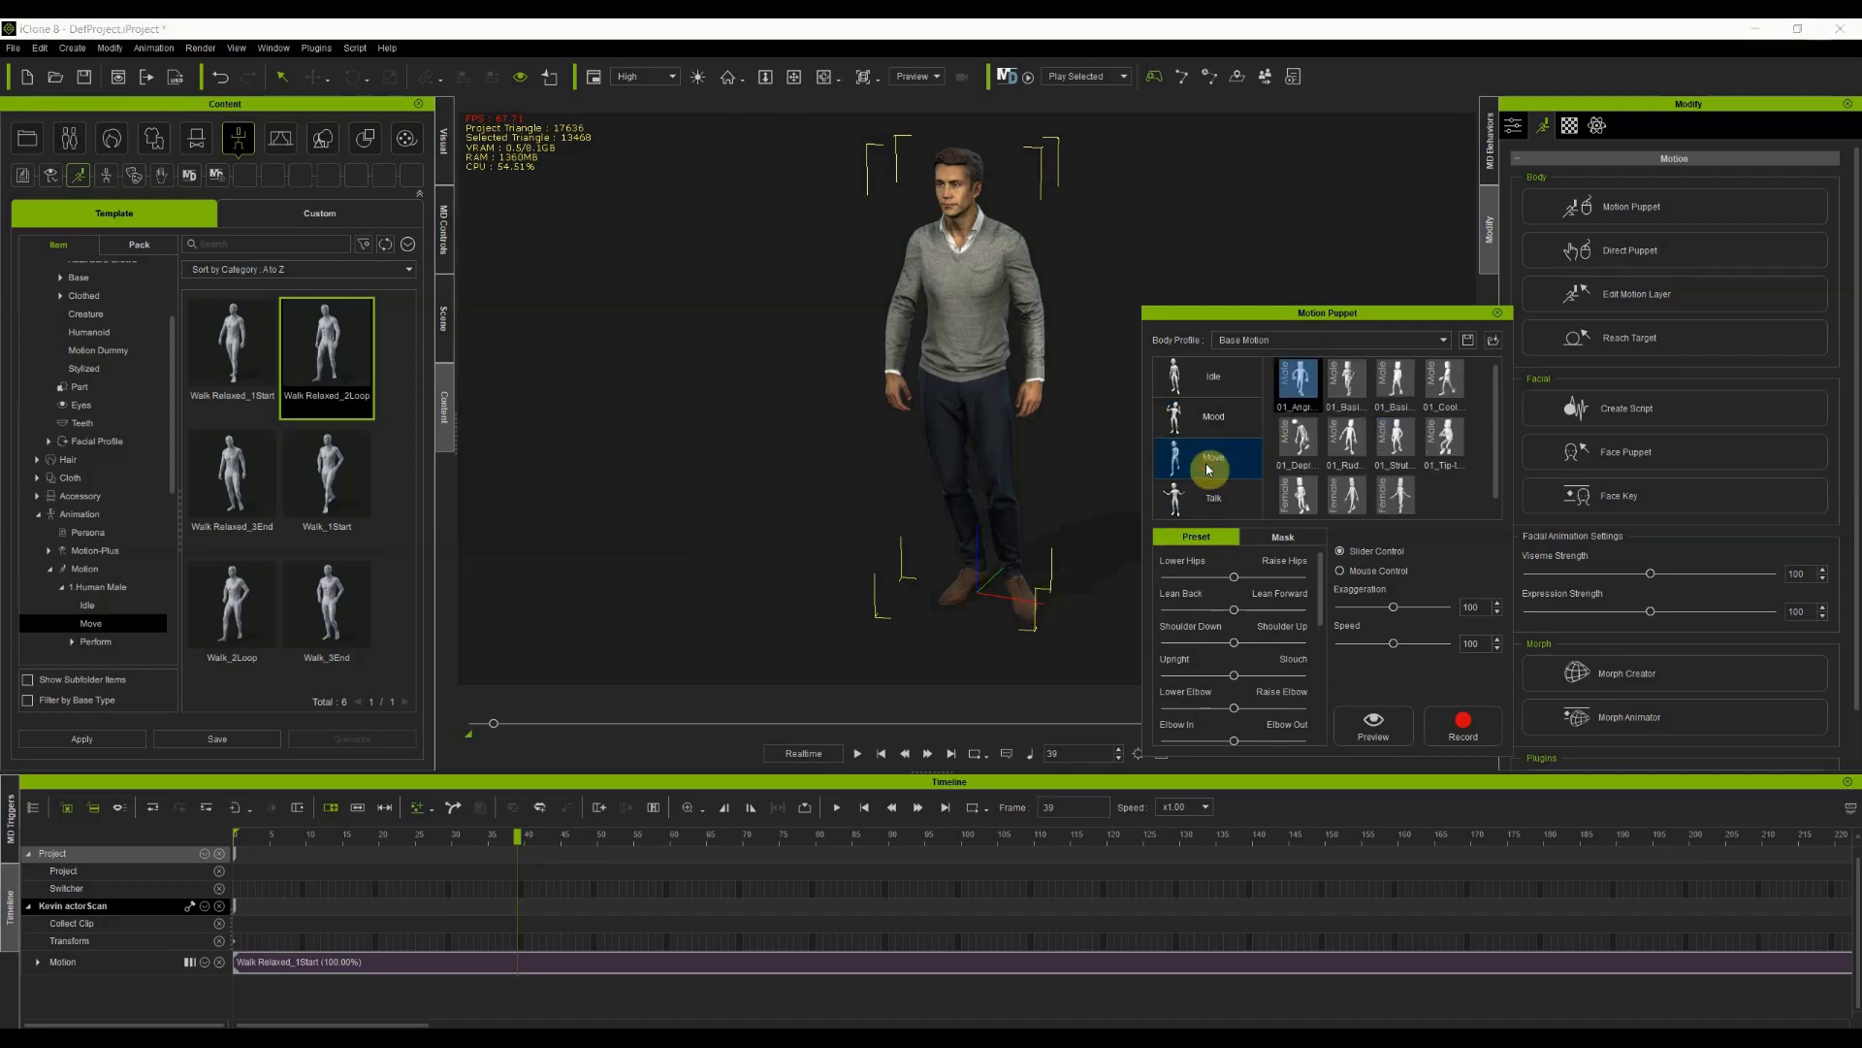
click(1298, 433)
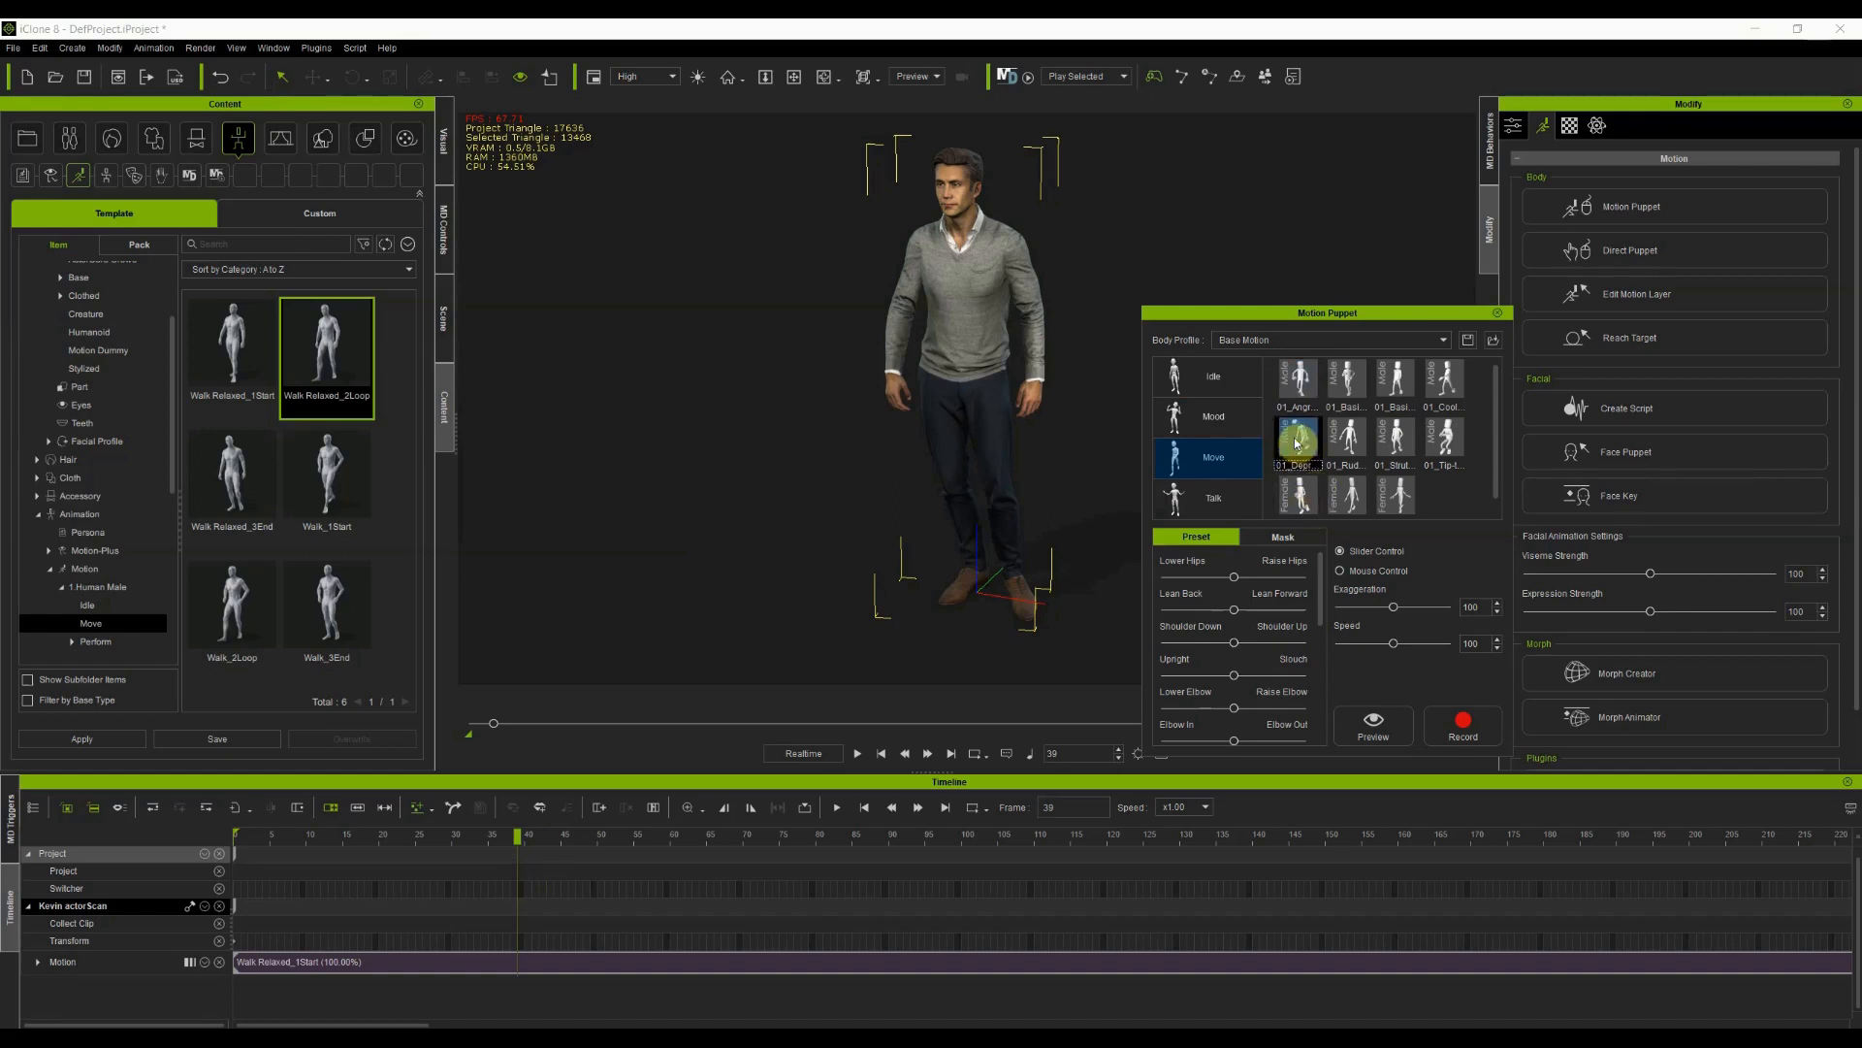
click(1382, 717)
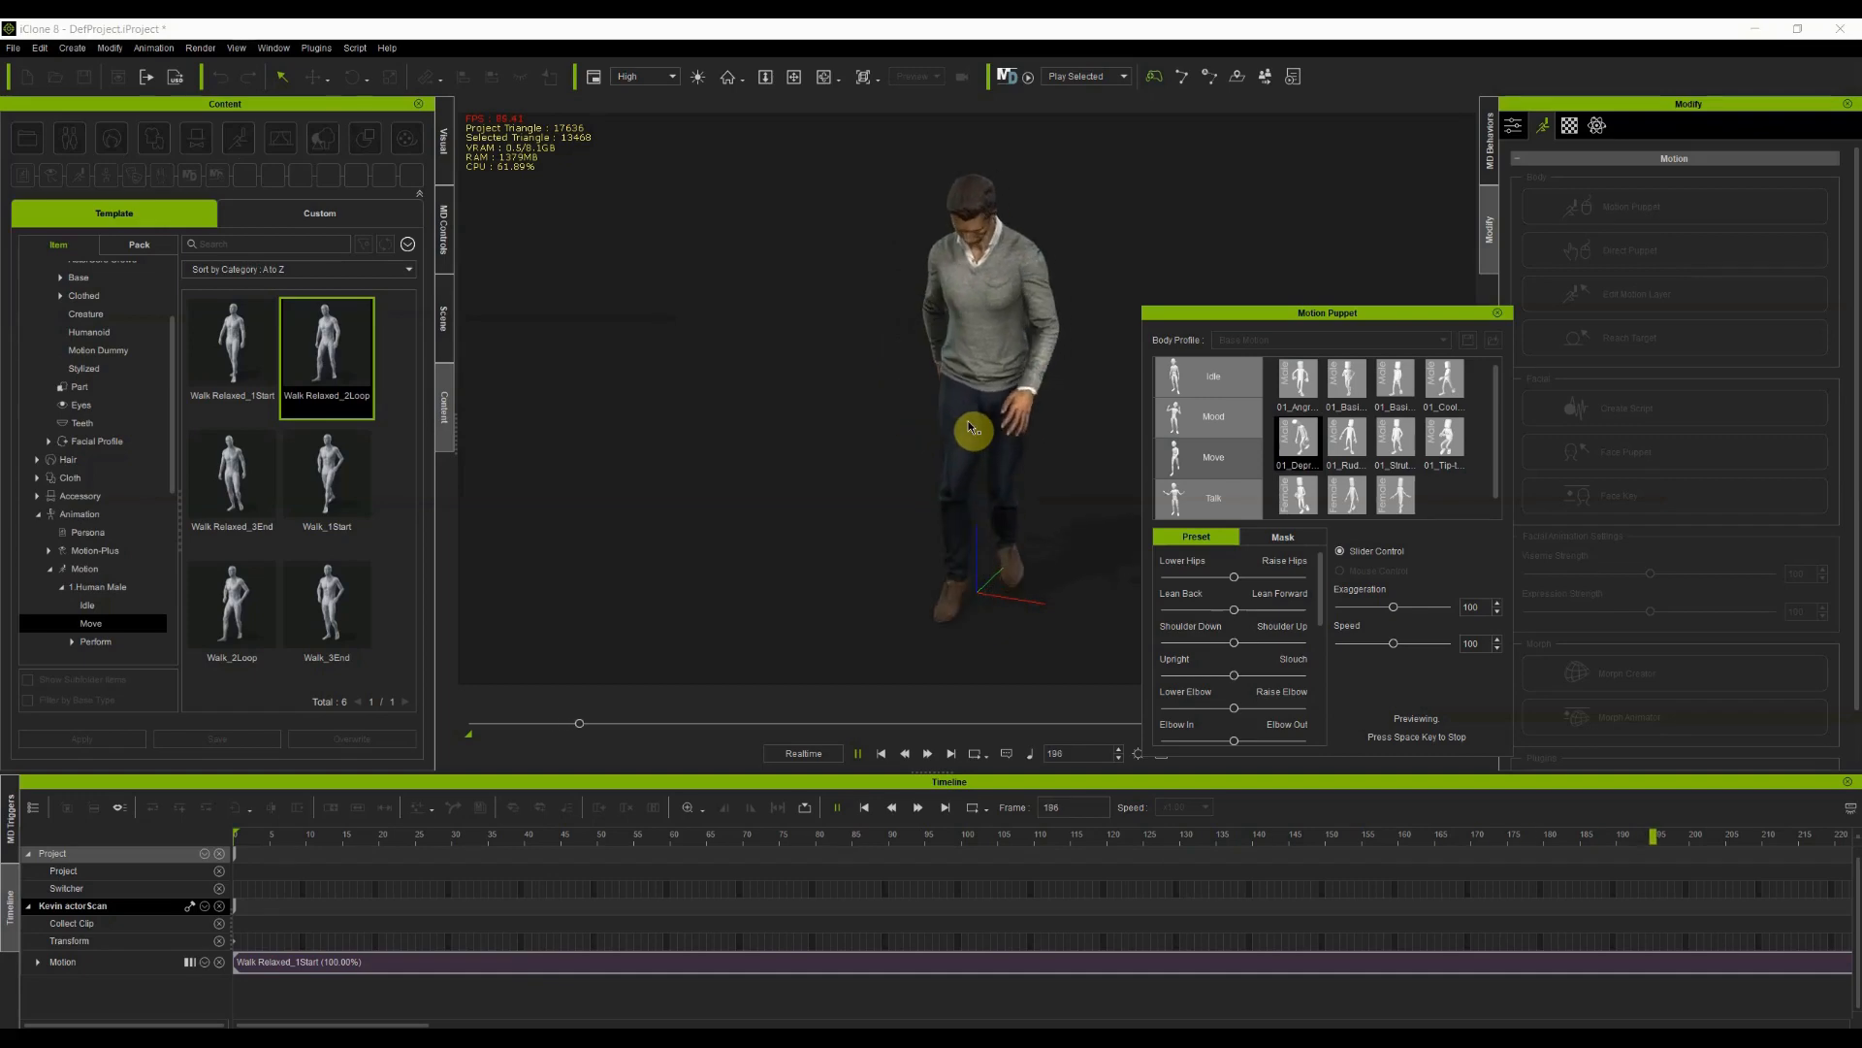
key(space)
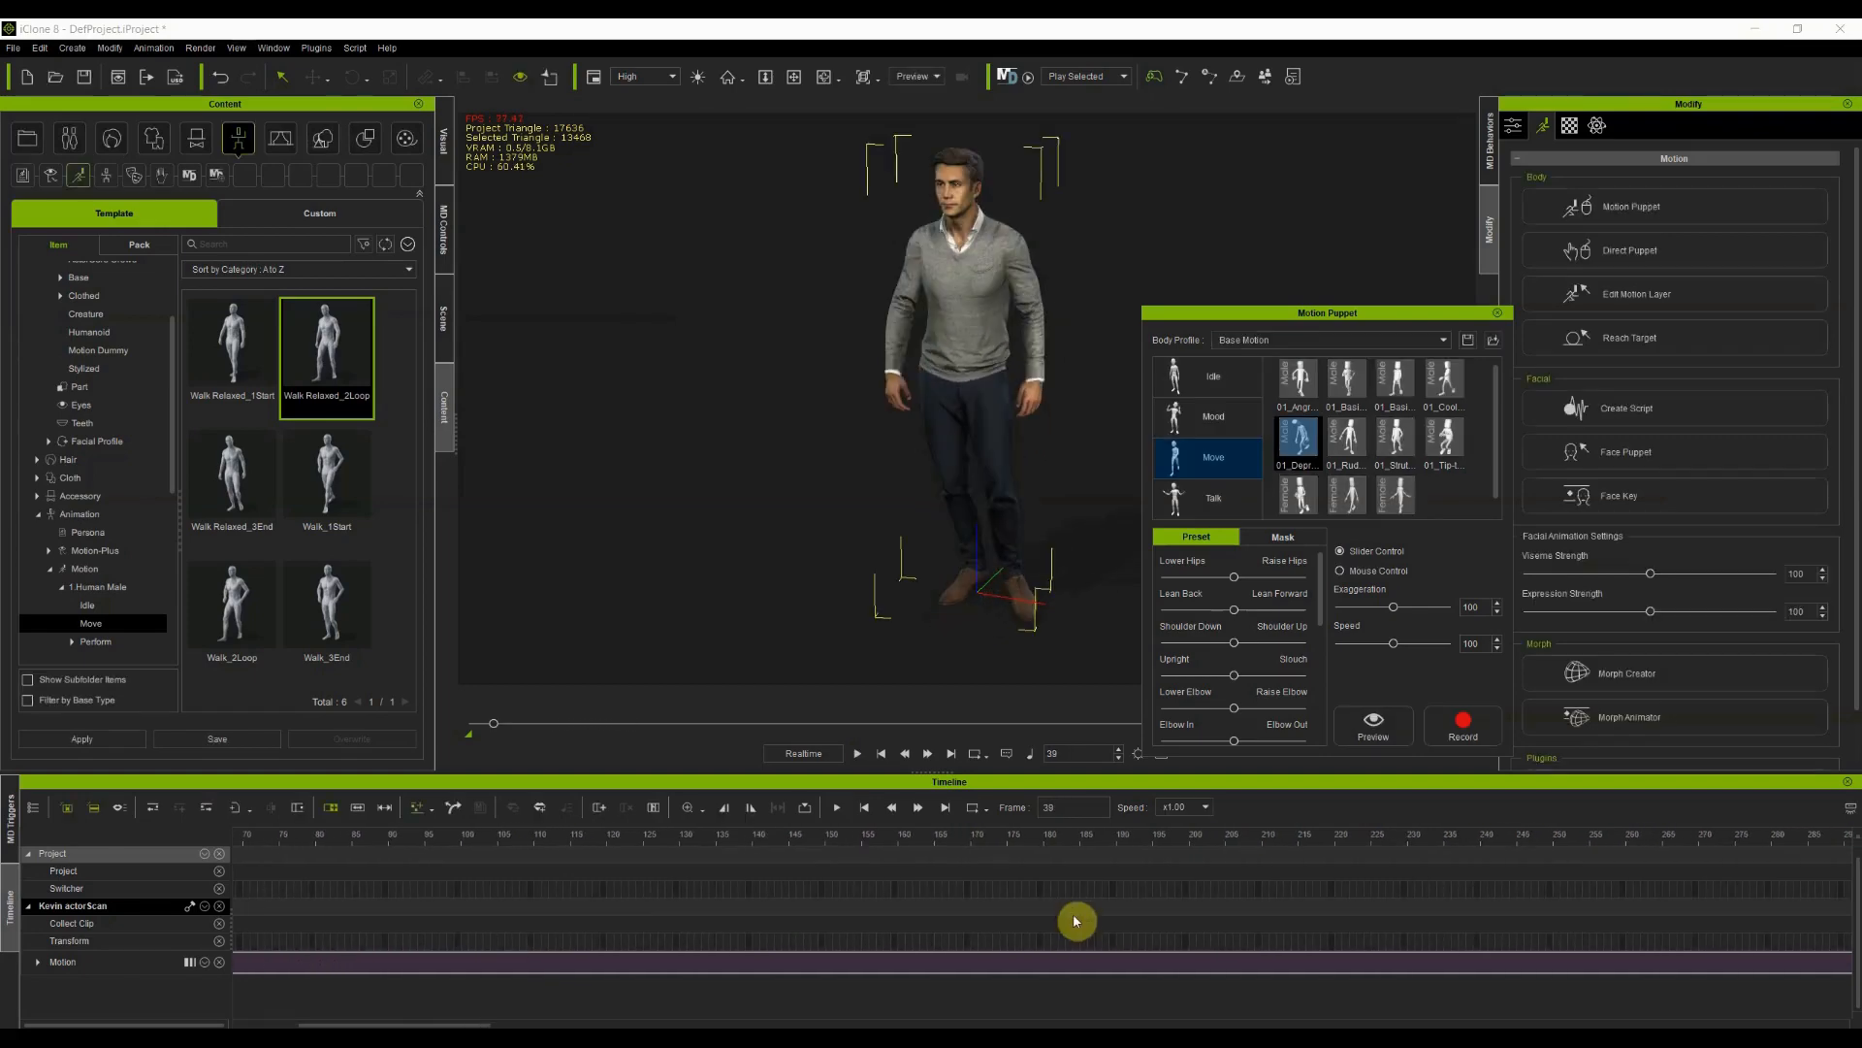
drag(335, 1025, 255, 1023)
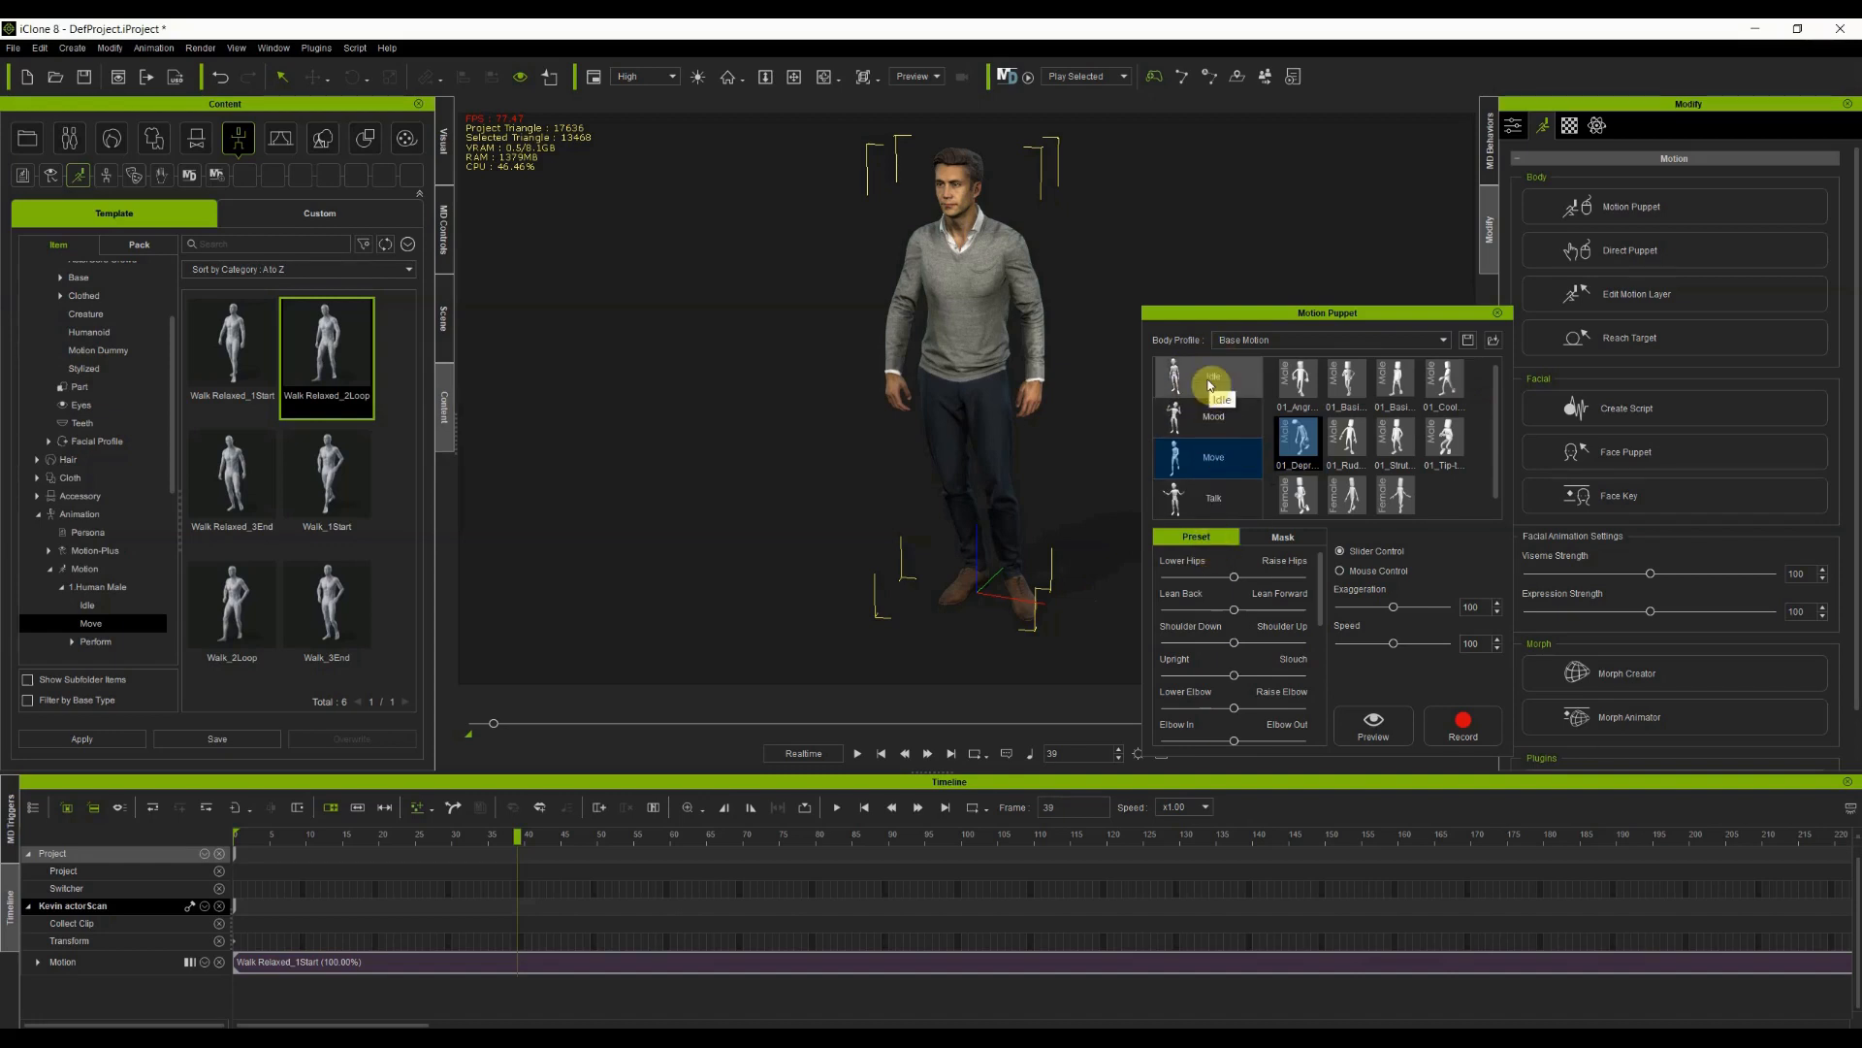
Record the 01_Unc... Talk puppet motion on the character, starting at the end of the existing walk clips
drag(393, 1025, 936, 1025)
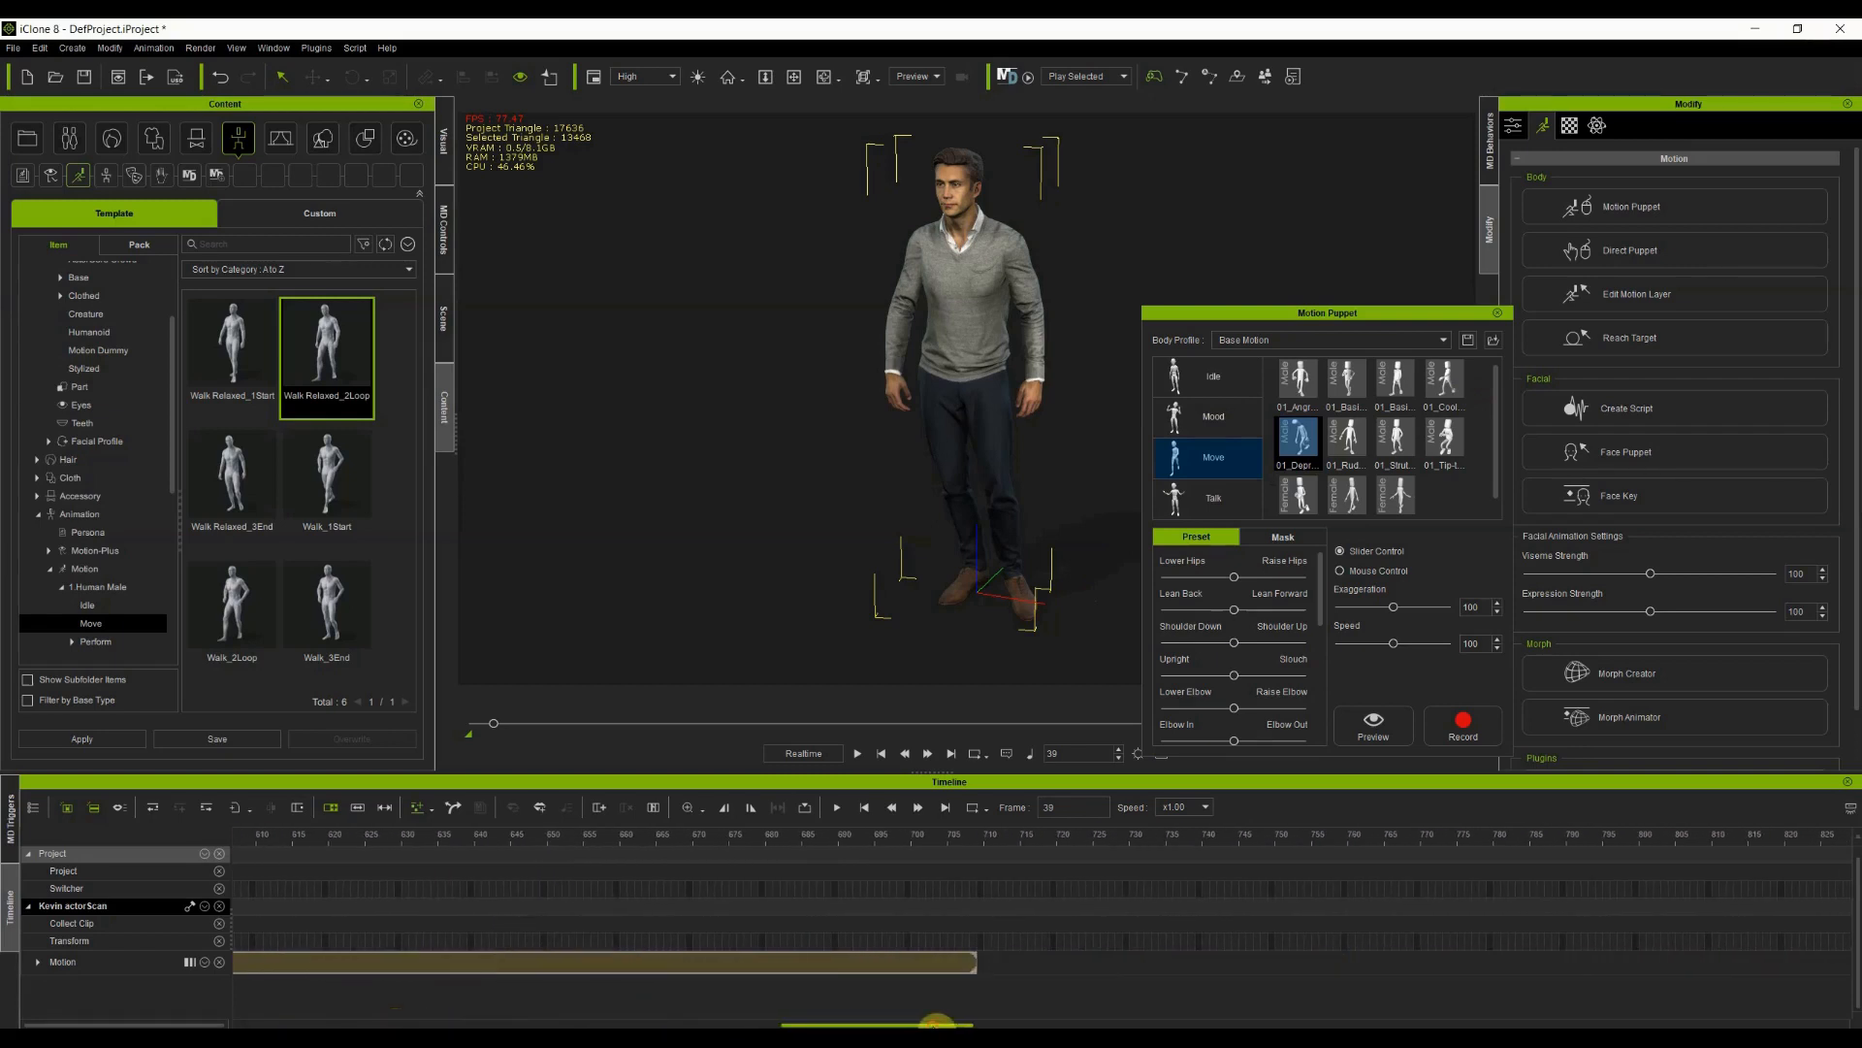
click(993, 837)
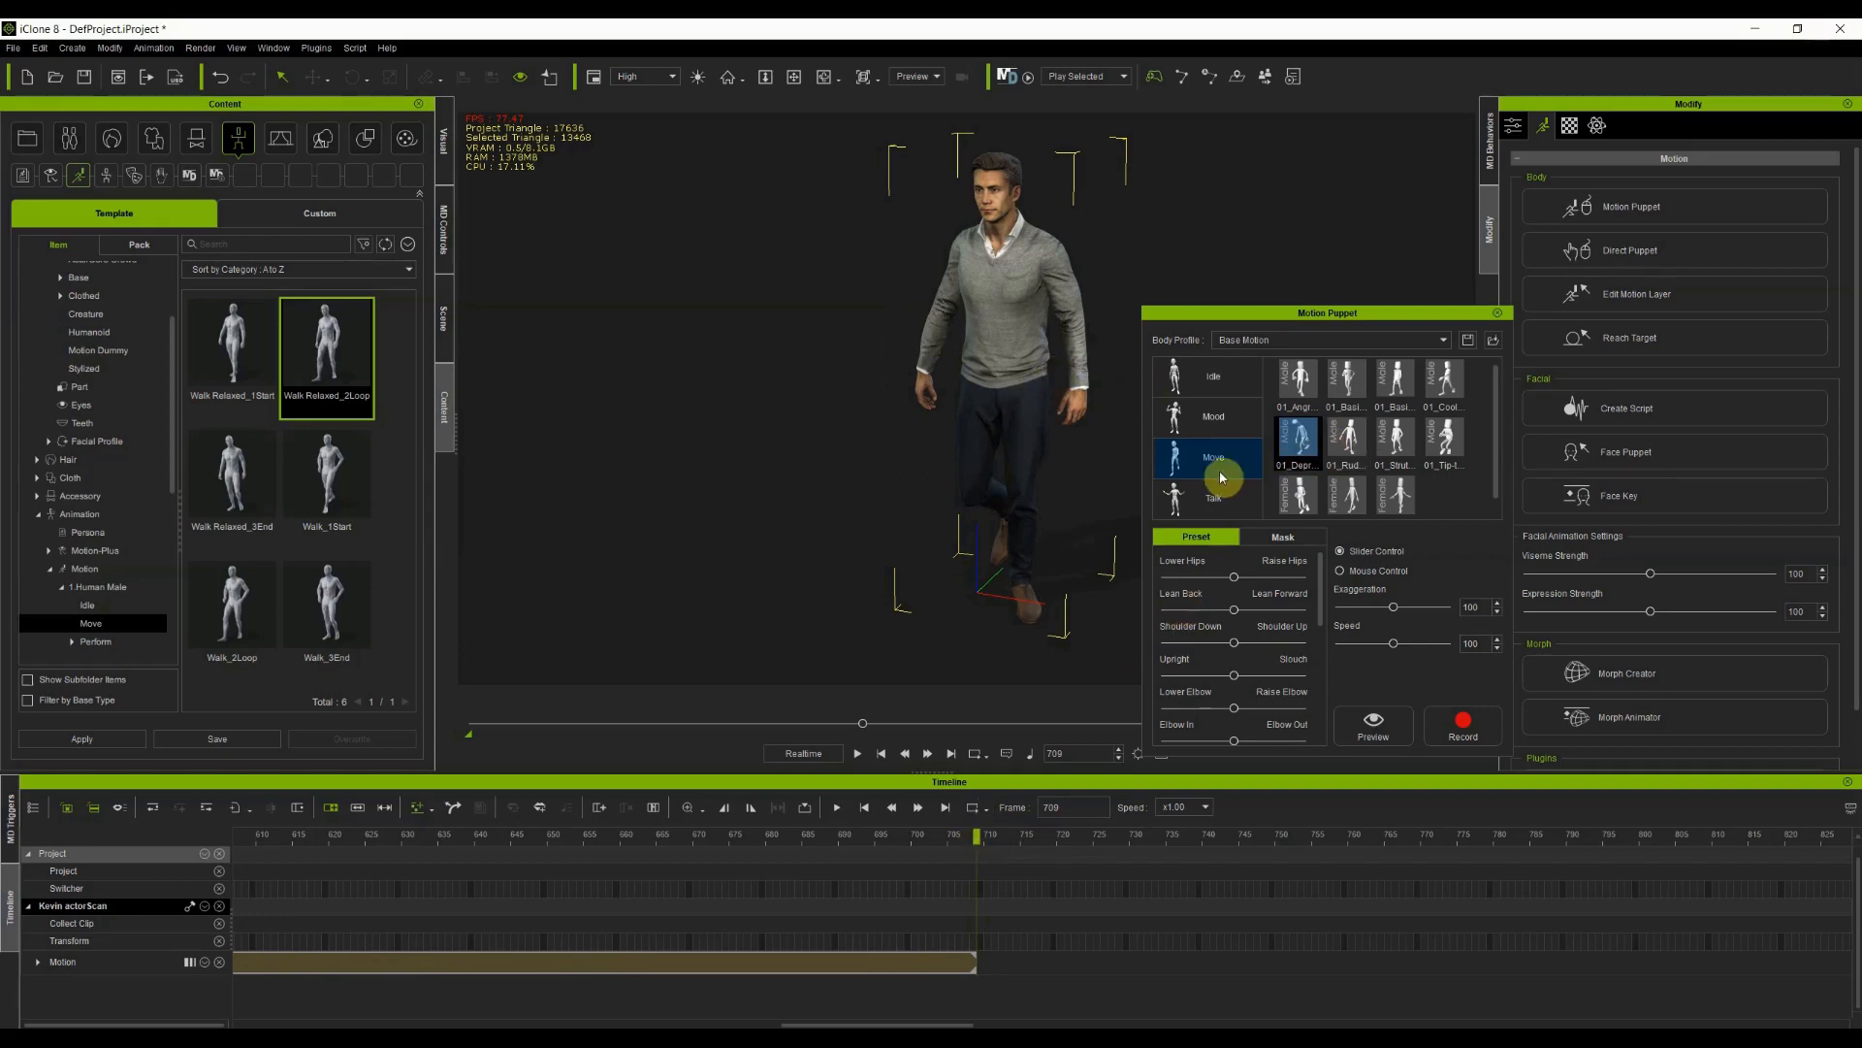
click(1199, 499)
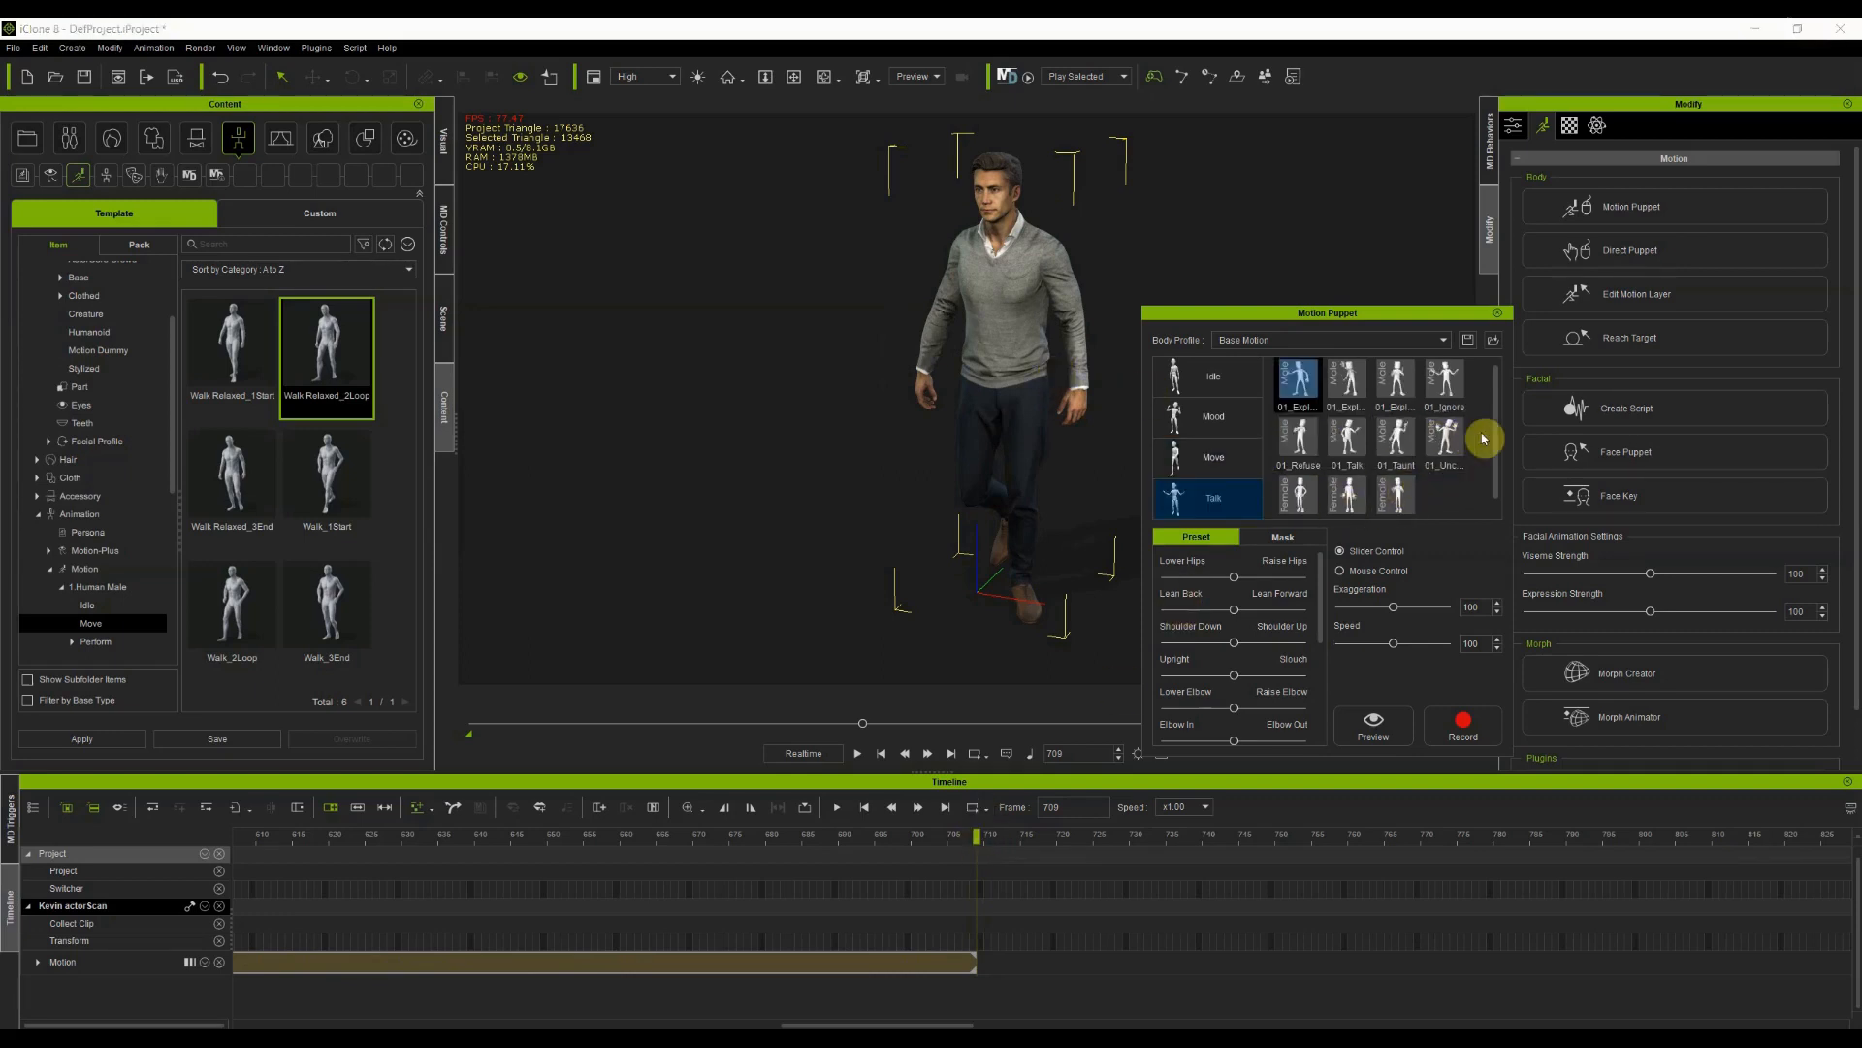
click(1455, 441)
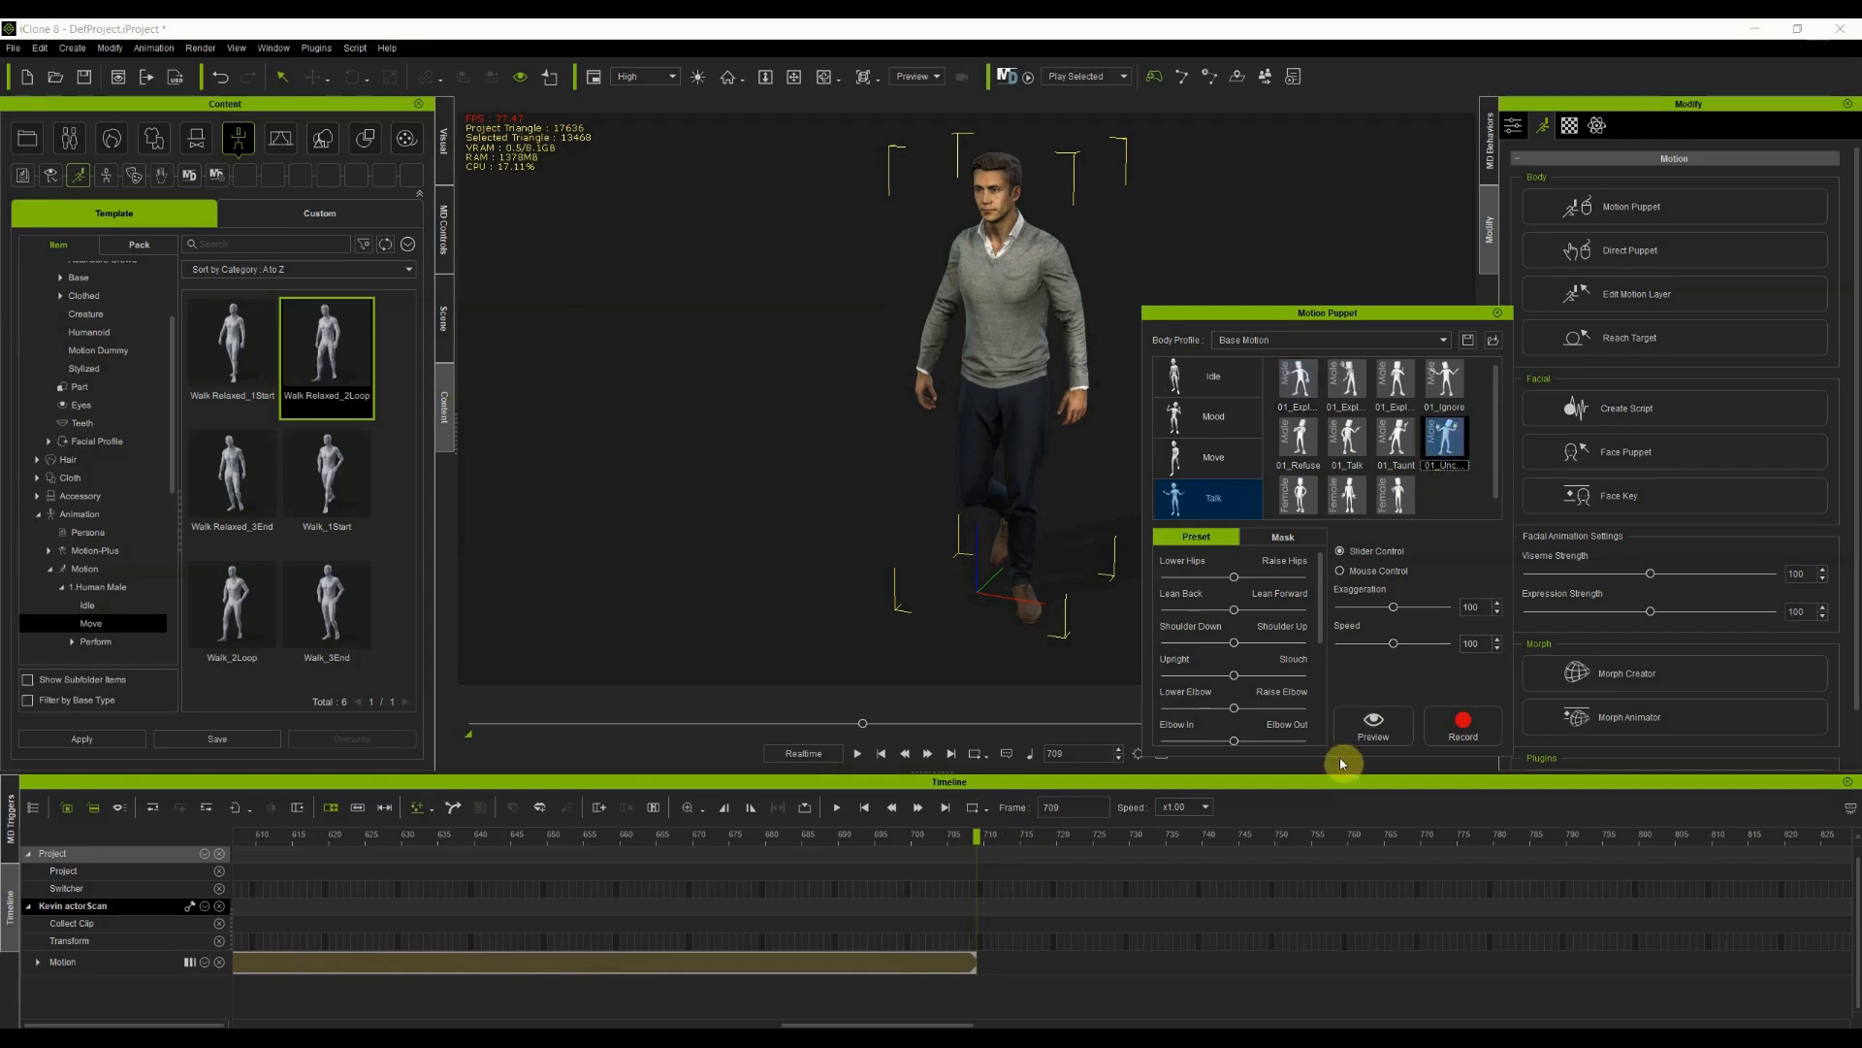
click(1472, 723)
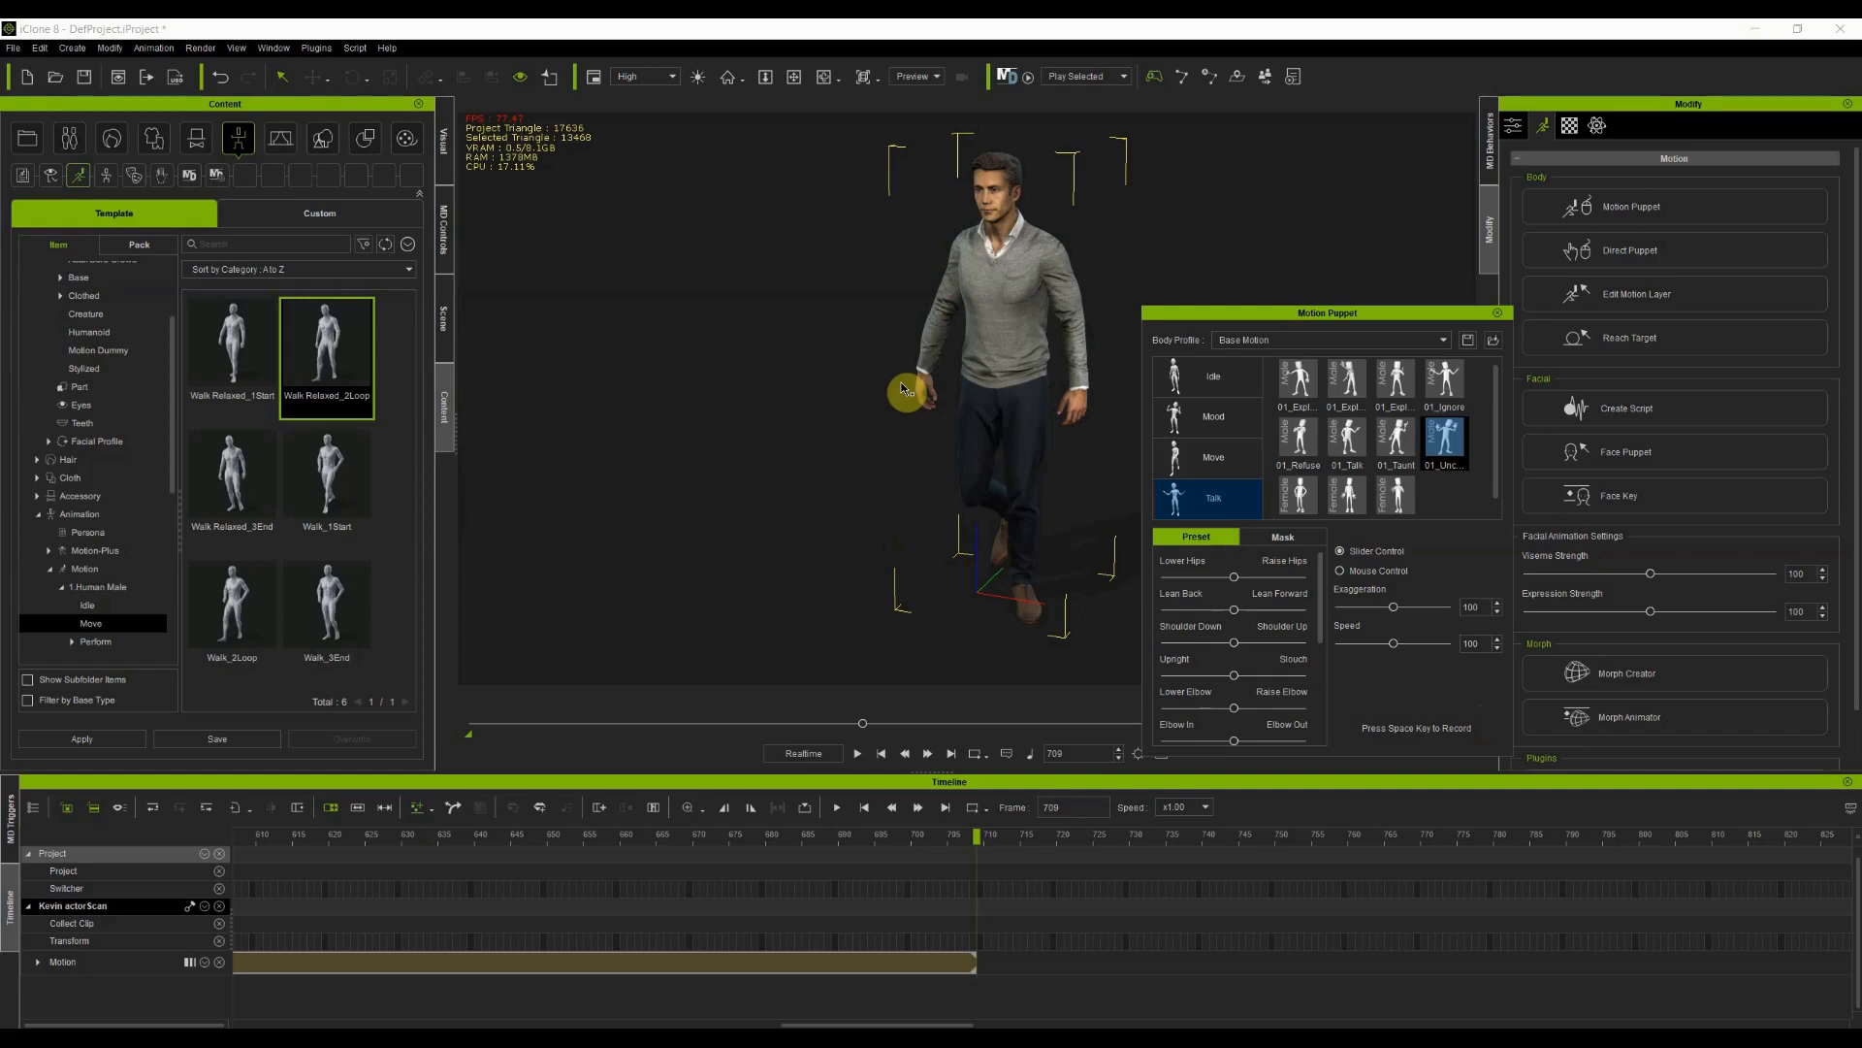
key(space)
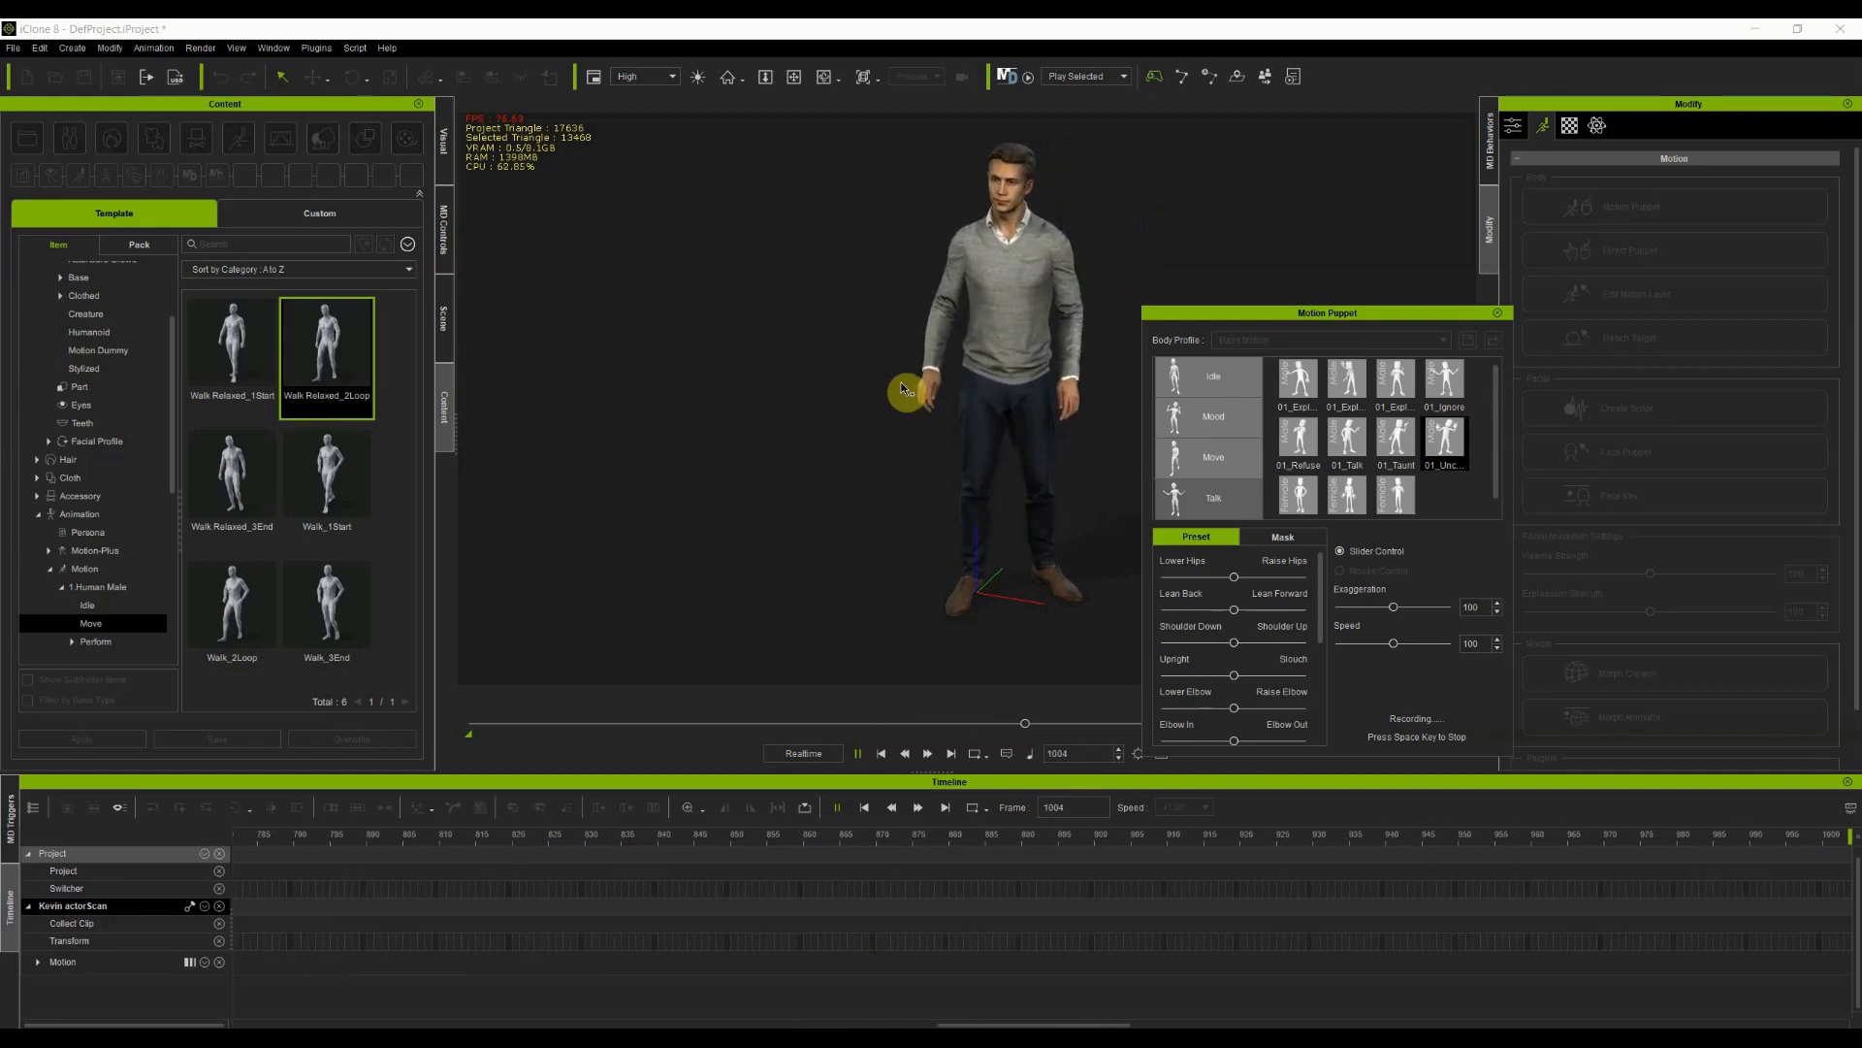
key(space)
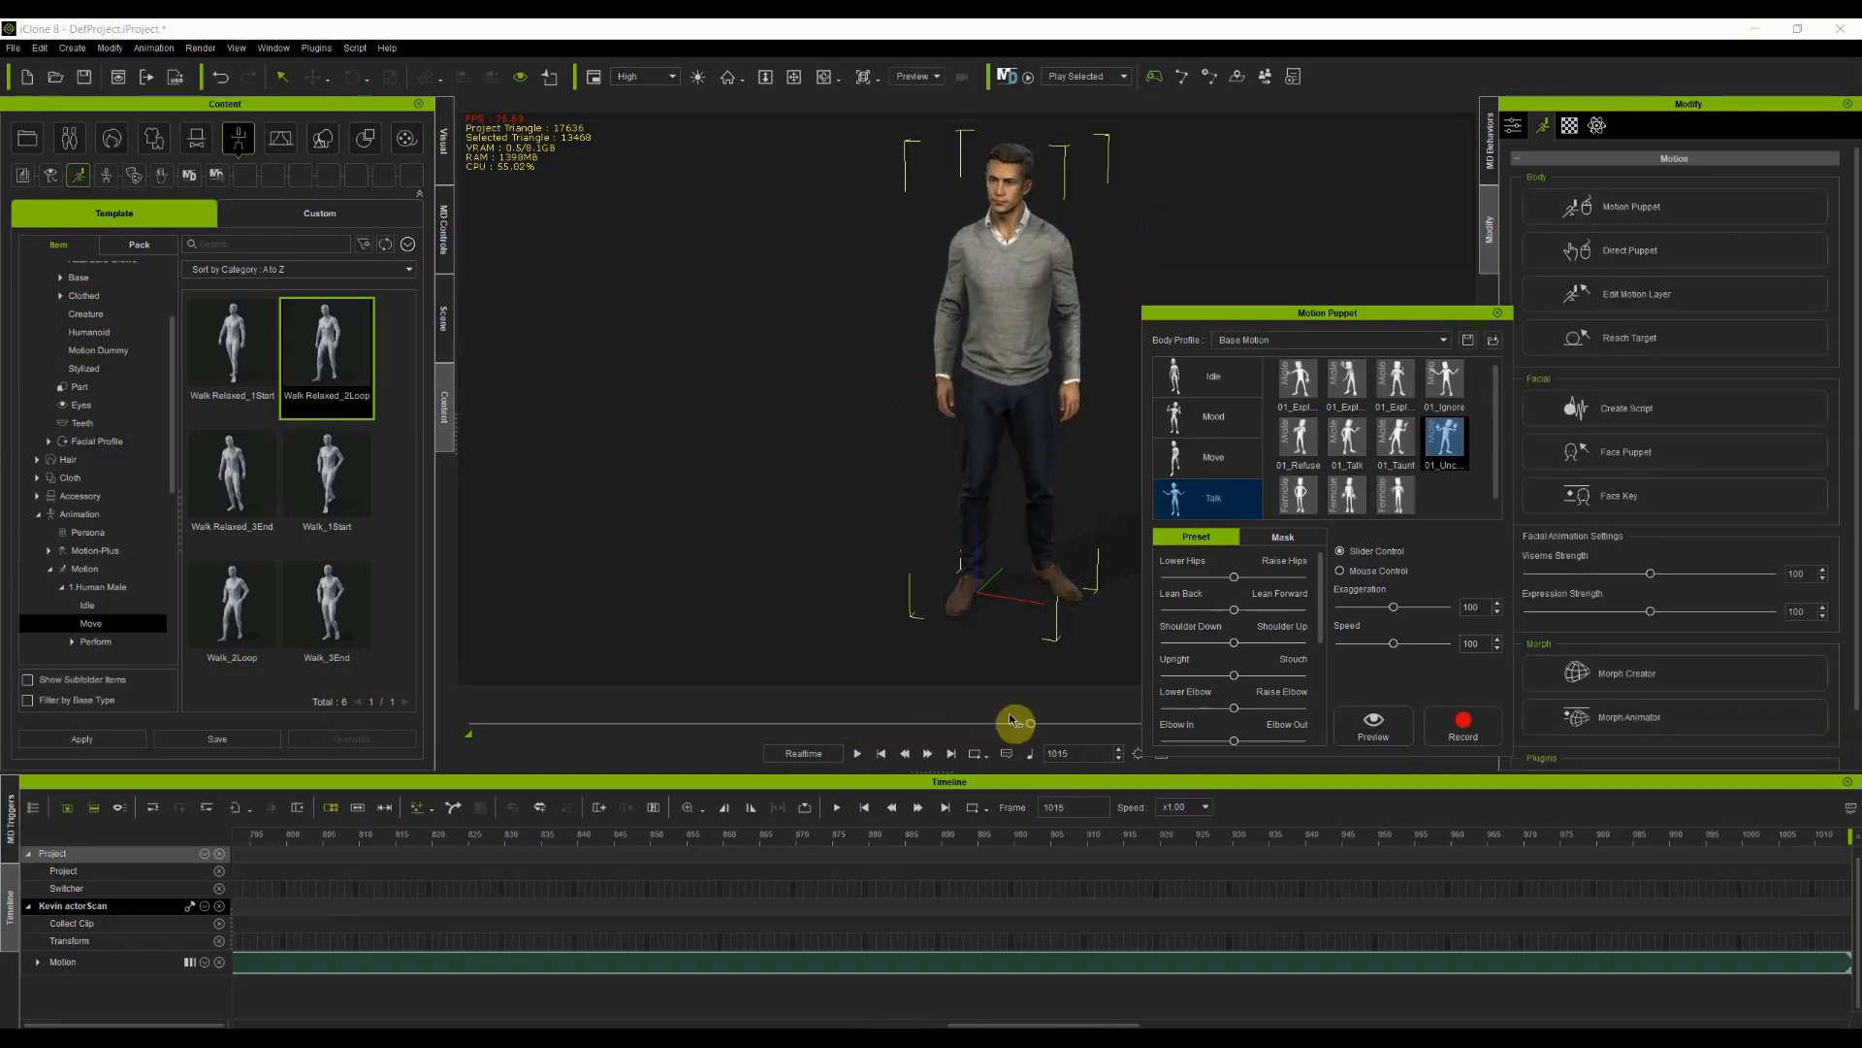
Shift the recorded puppet clip earlier so it overlaps the end of the preceding walk clip and blends, and close Motion Puppet
drag(1038, 1023, 844, 1024)
drag(1180, 958, 1072, 973)
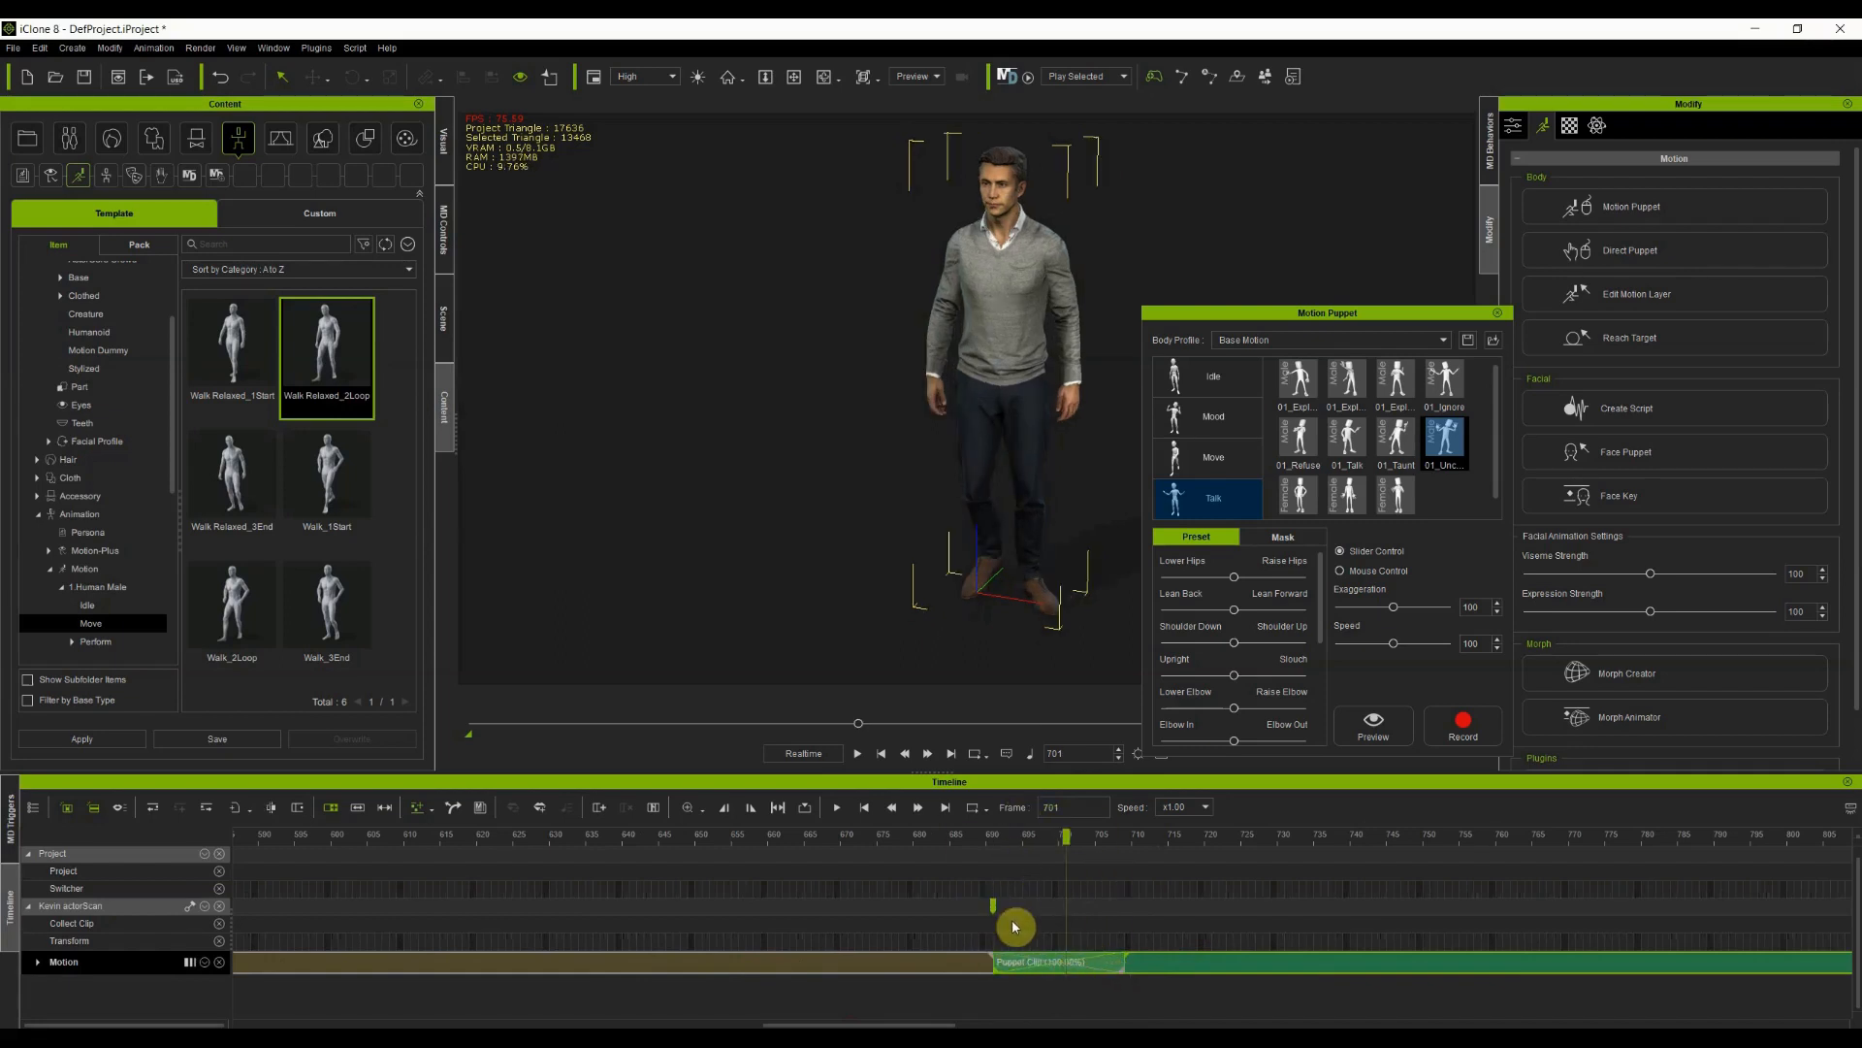
drag(922, 840, 796, 873)
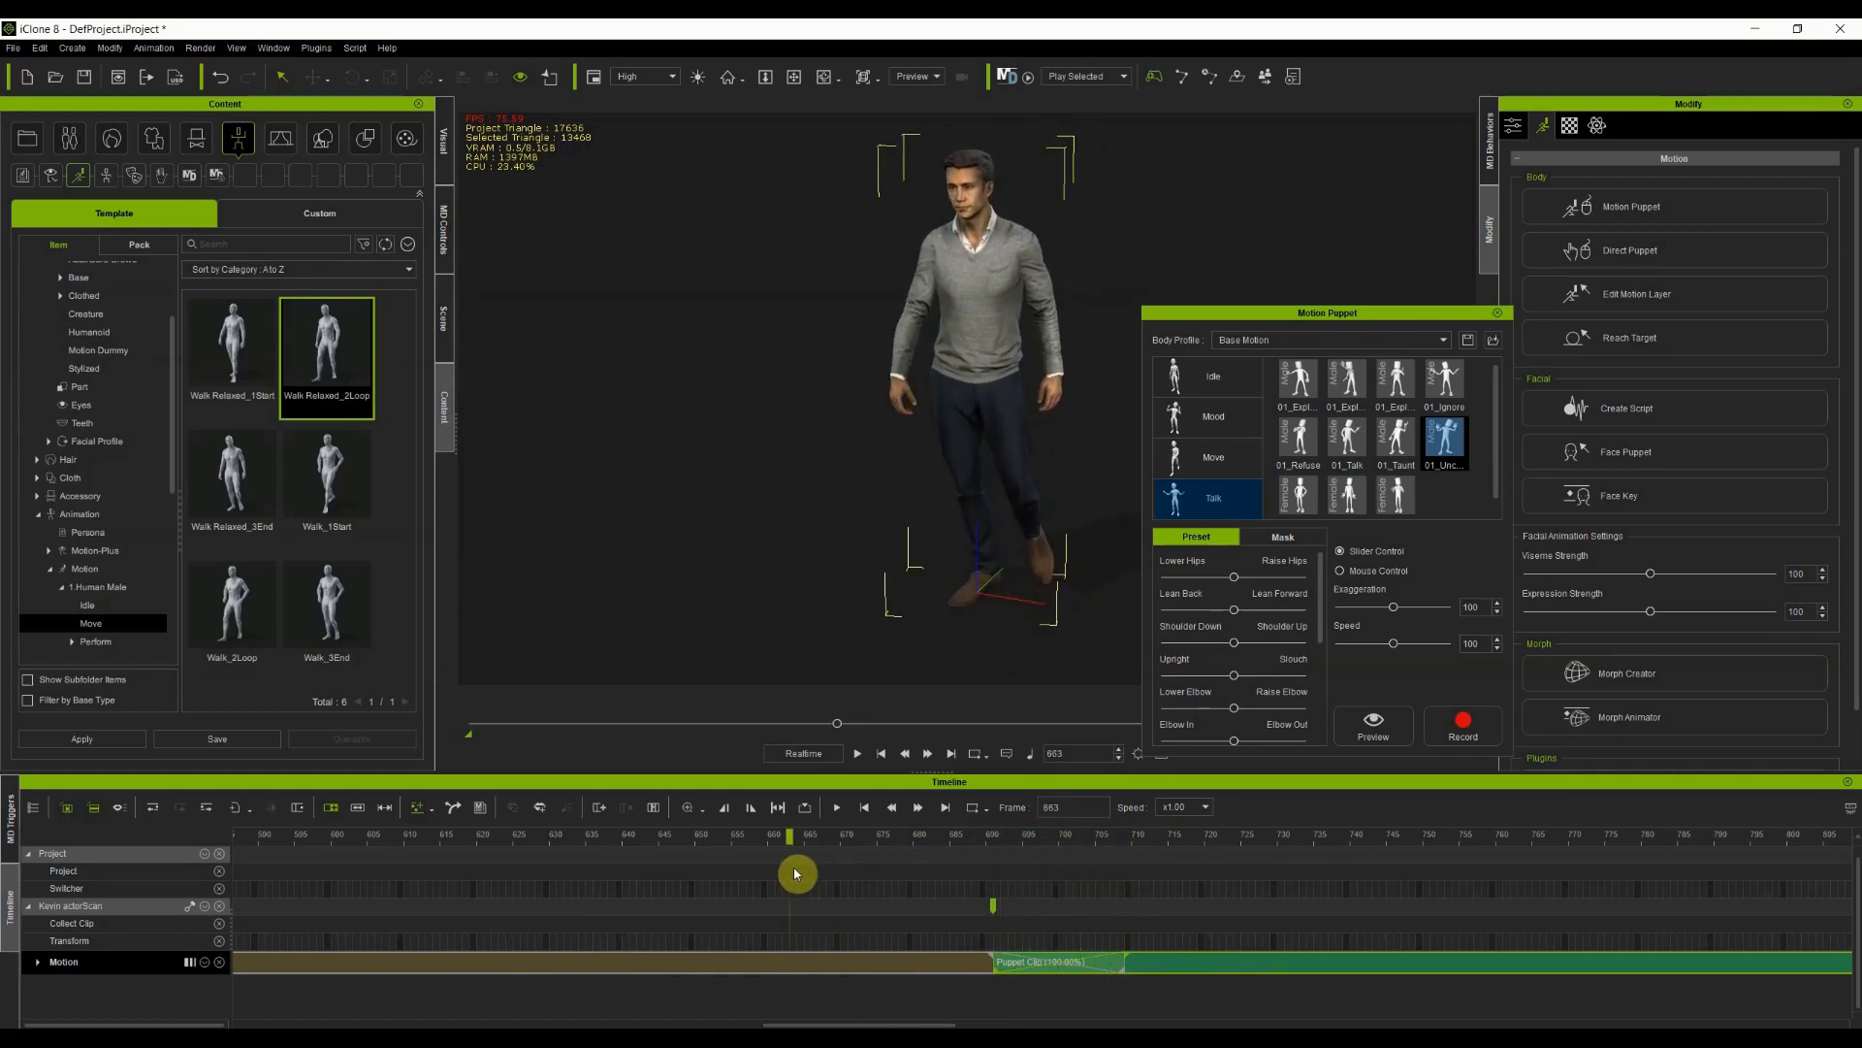
click(1496, 315)
Play back and scrub through the animation to check the transition from the walk into the puppet clip
key(space)
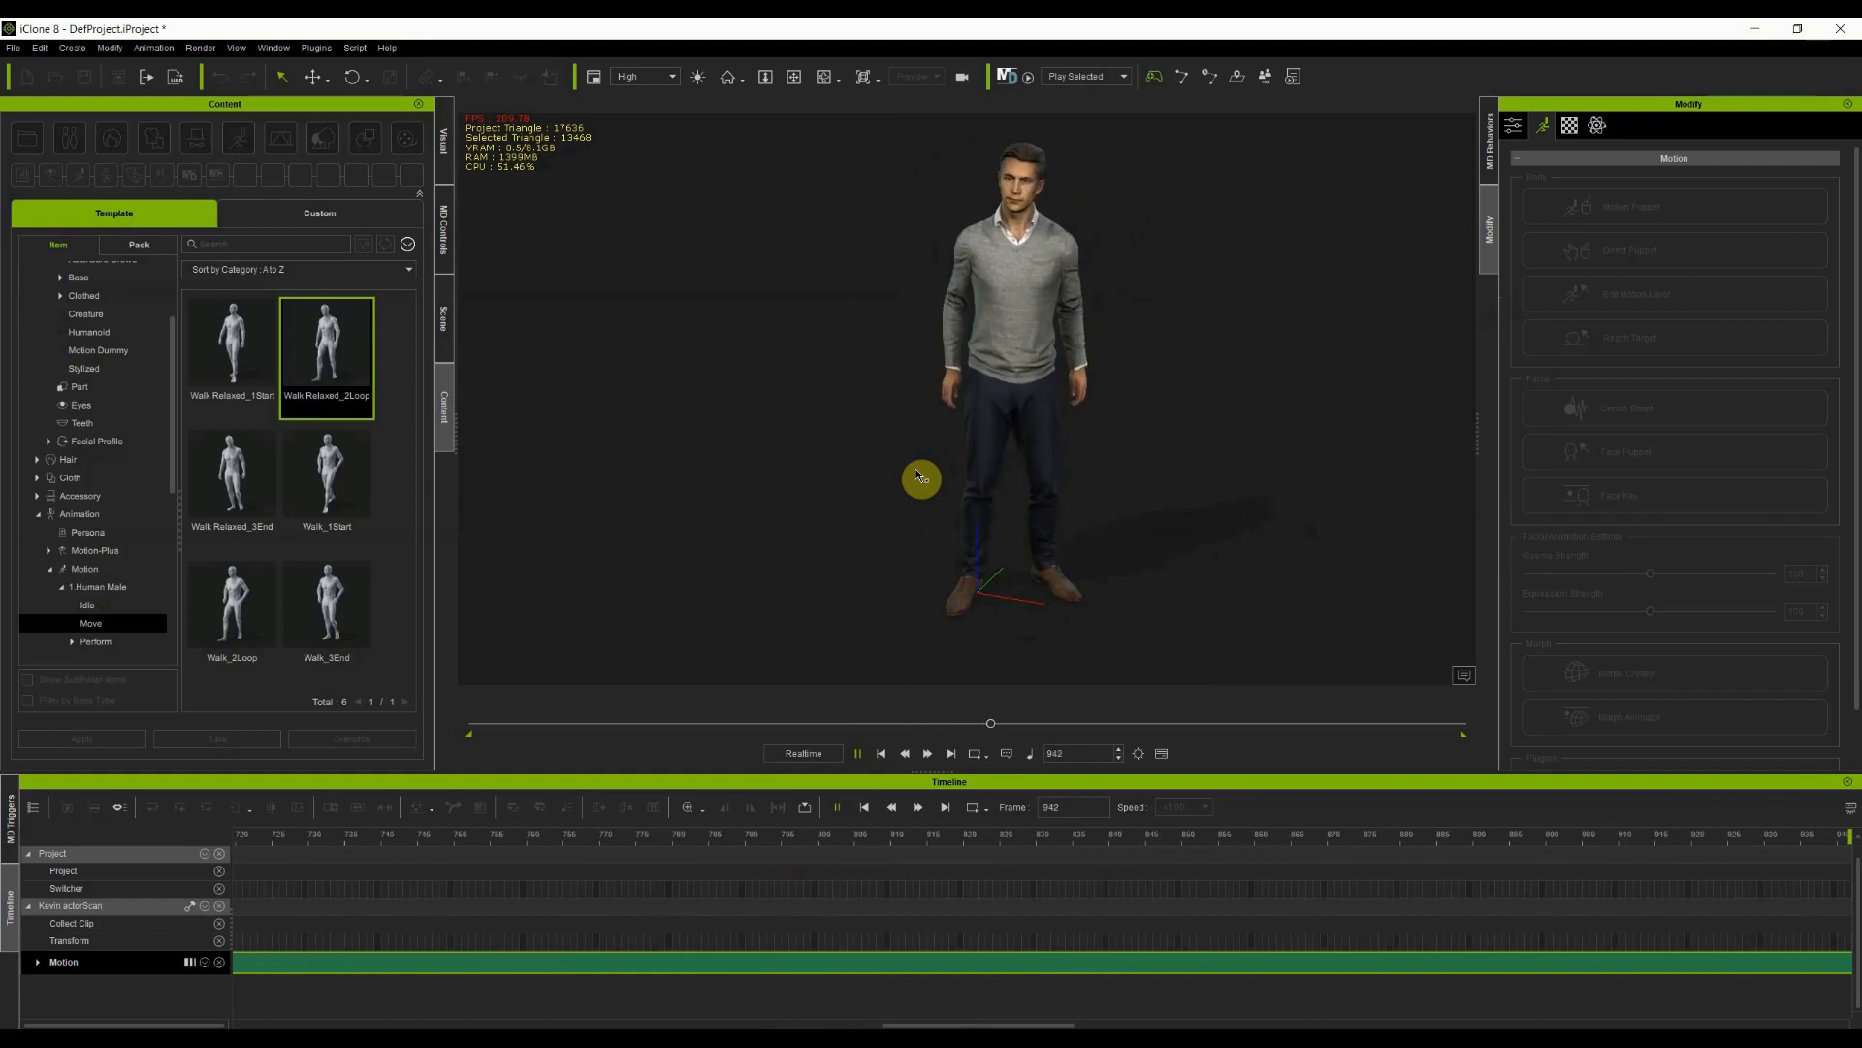
key(space)
drag(1026, 1024, 554, 1012)
drag(632, 840, 1855, 837)
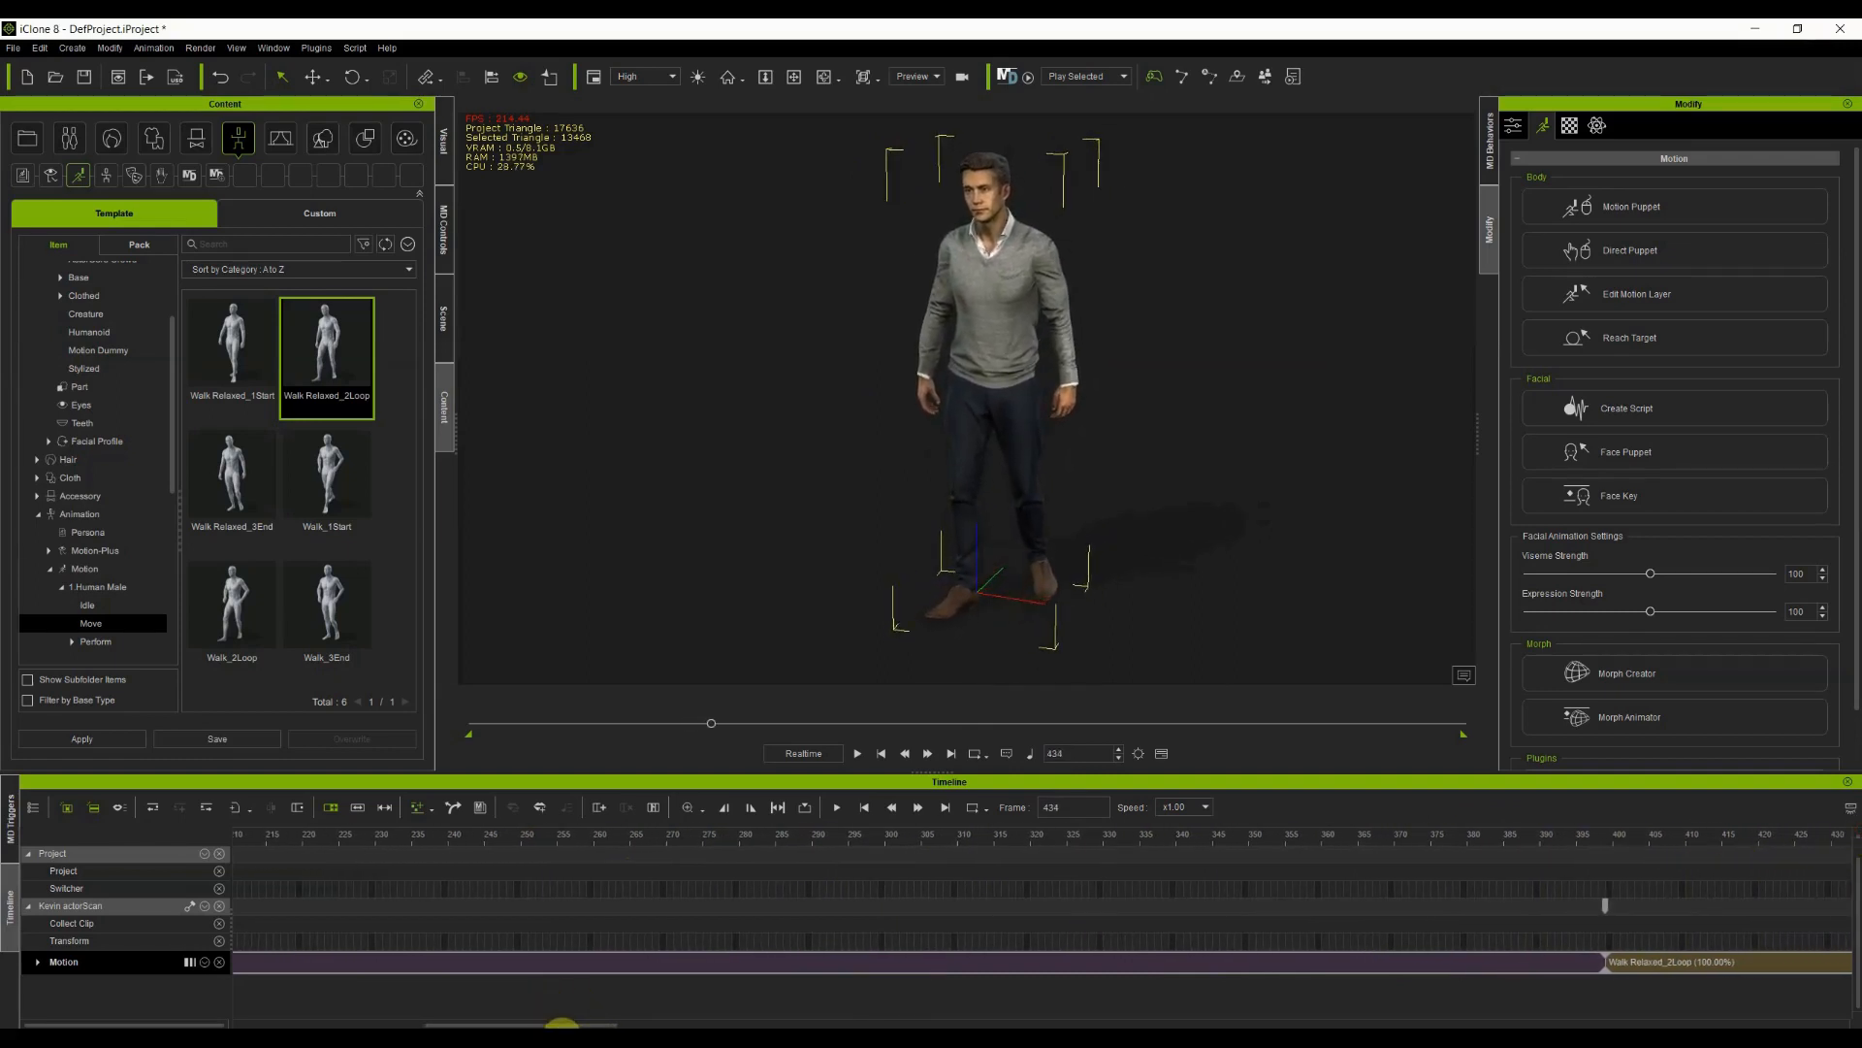
drag(562, 1024, 928, 1023)
drag(766, 841, 913, 851)
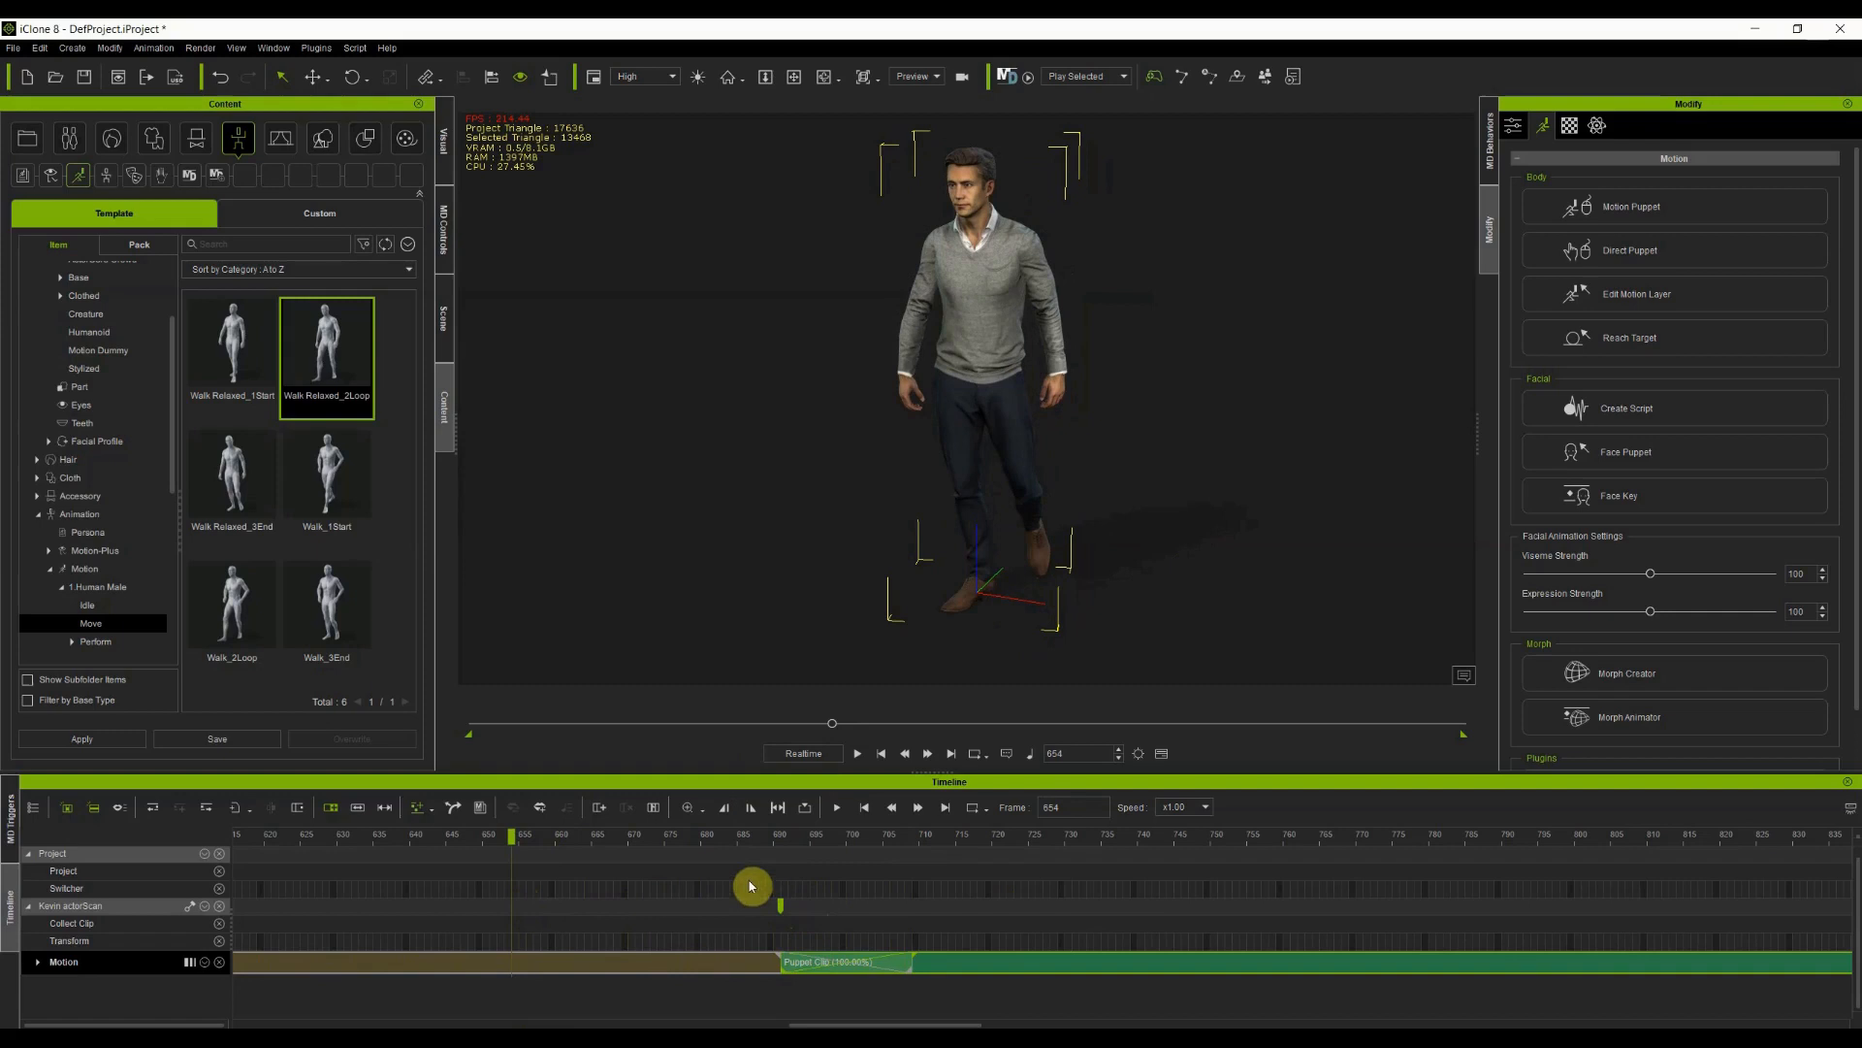
Add text-to-speech at frame 766: "Hello I don't know any thing if you want to learn the animation than you should visit the HDsheet channel on youtube"
drag(740, 836, 1333, 892)
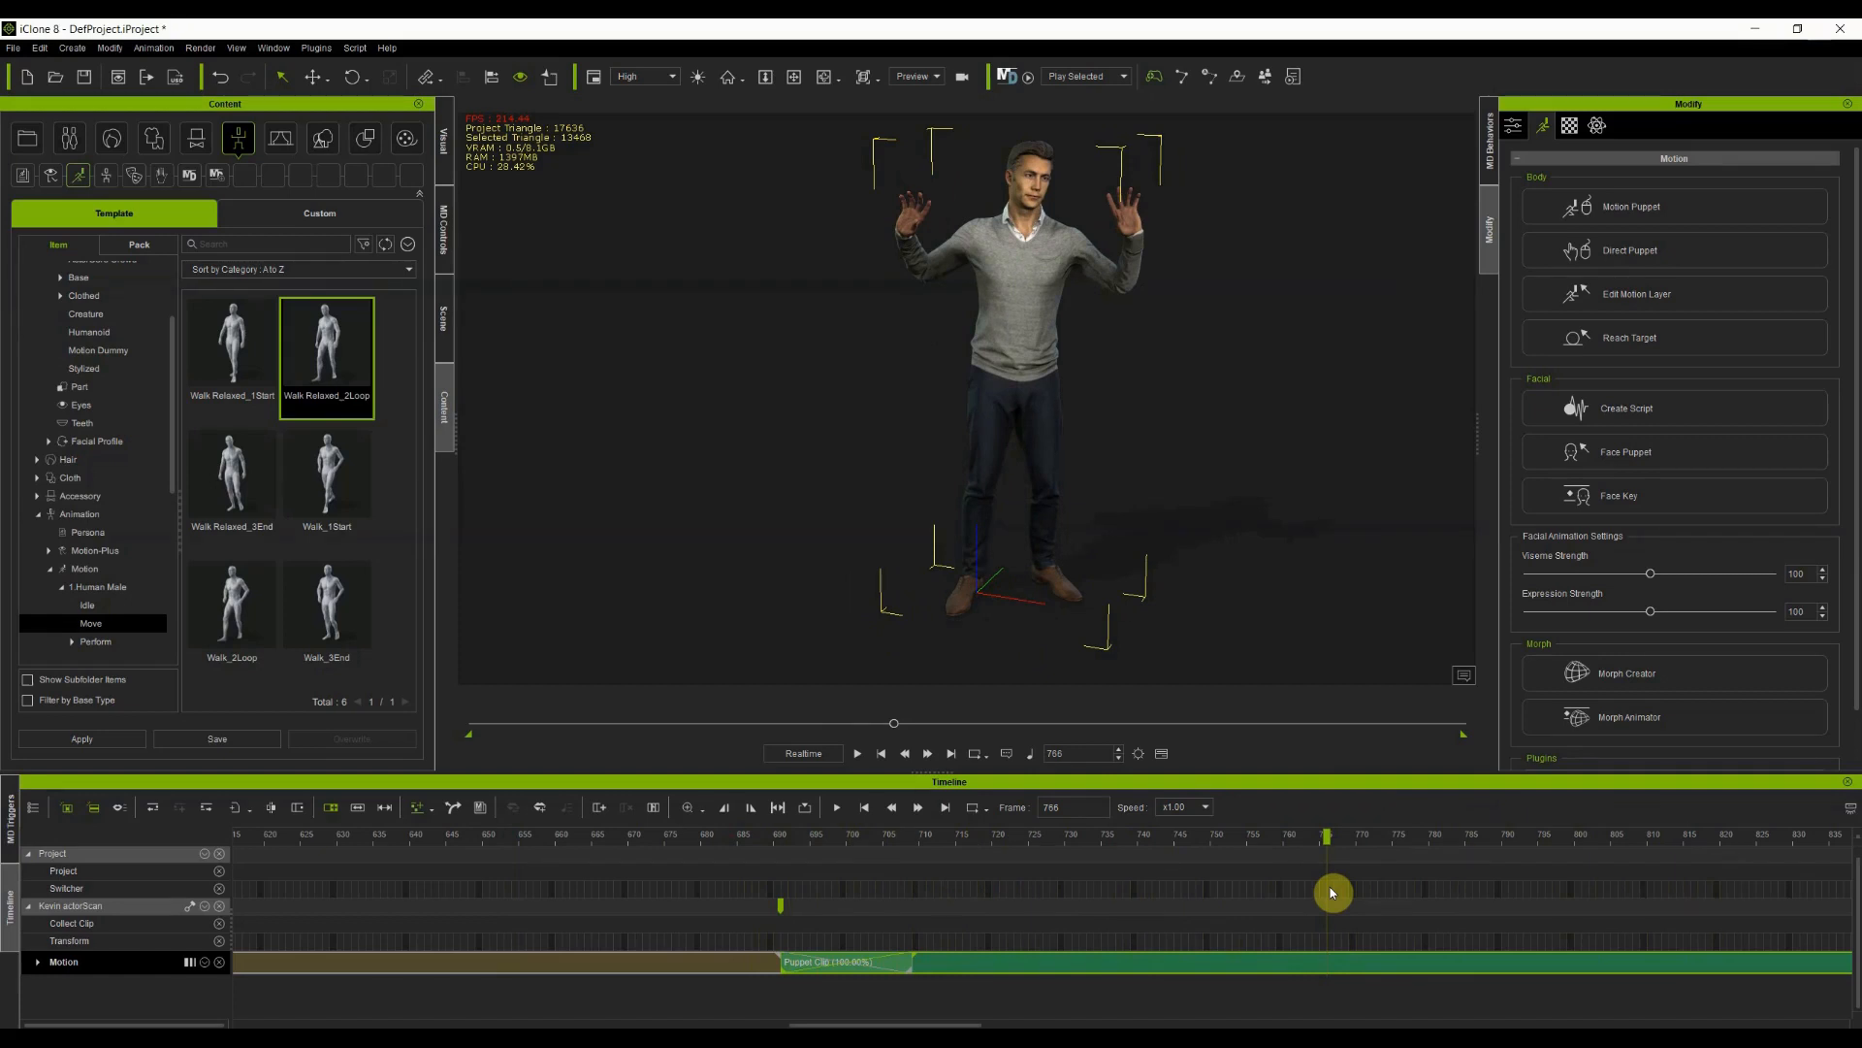
click(1651, 409)
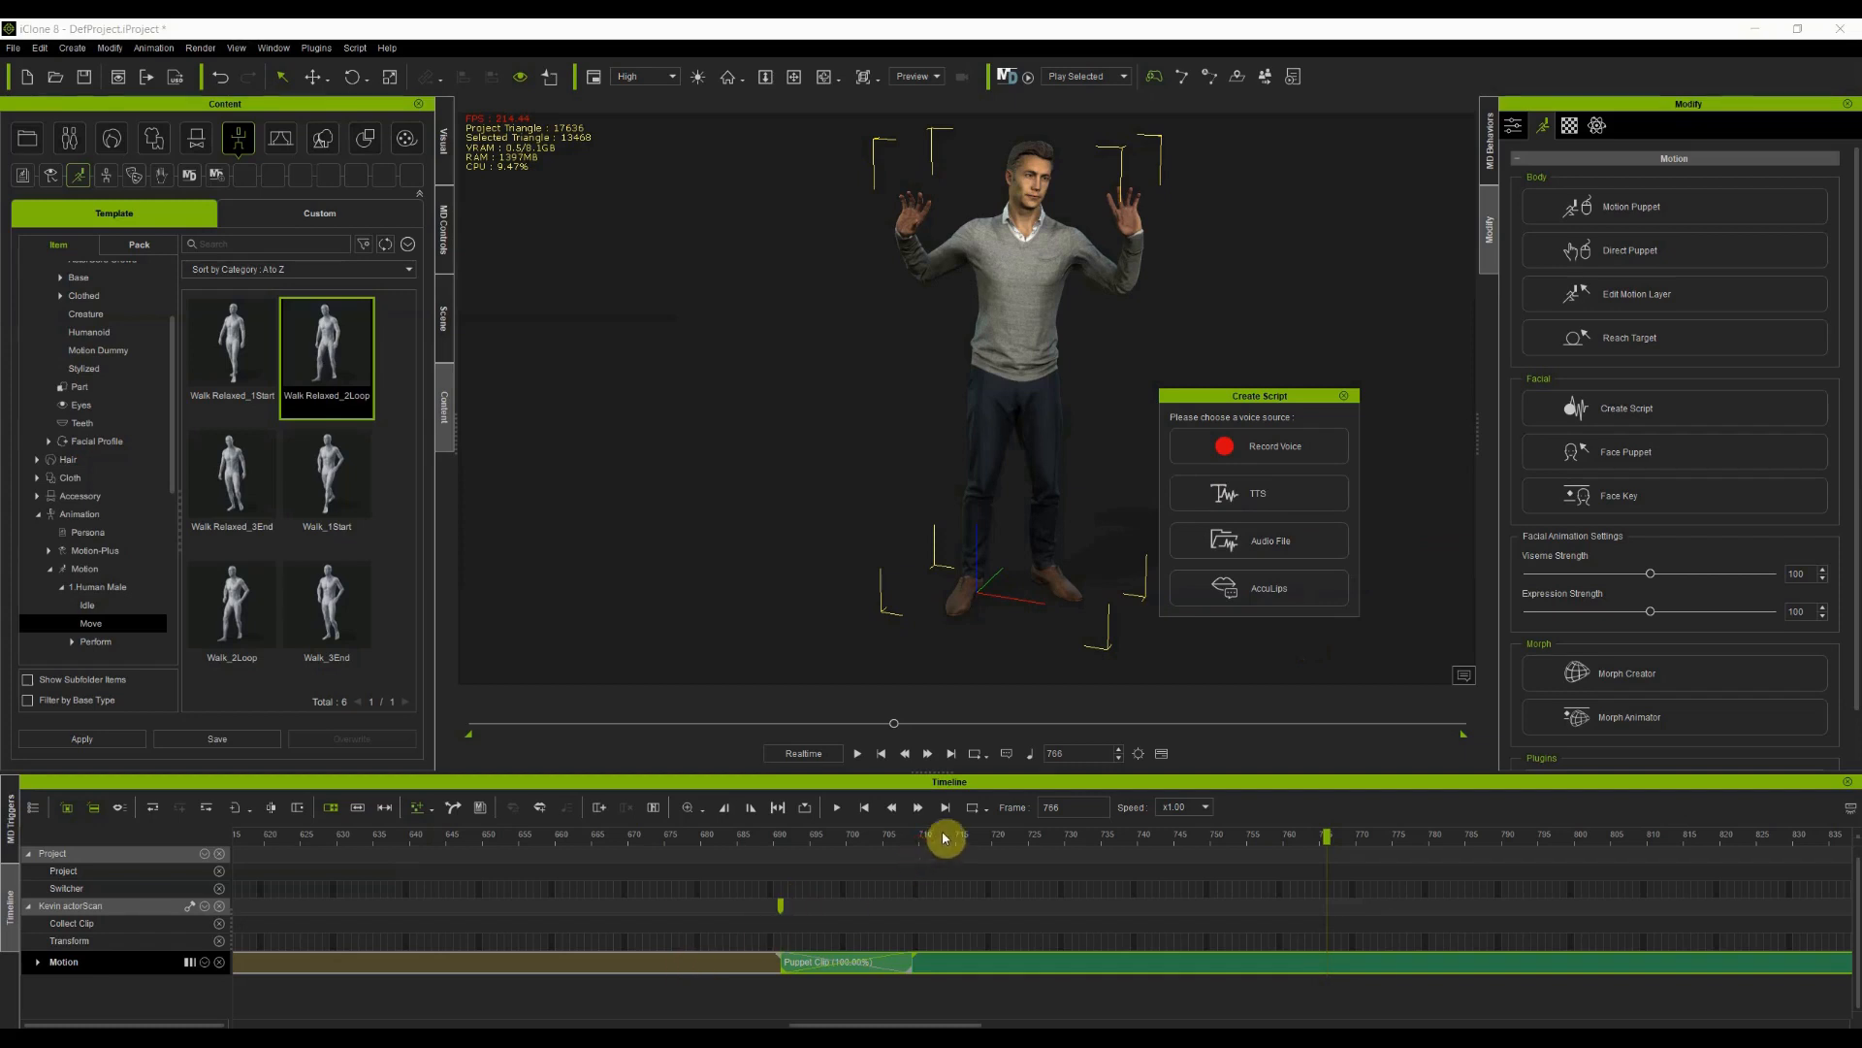
click(1289, 501)
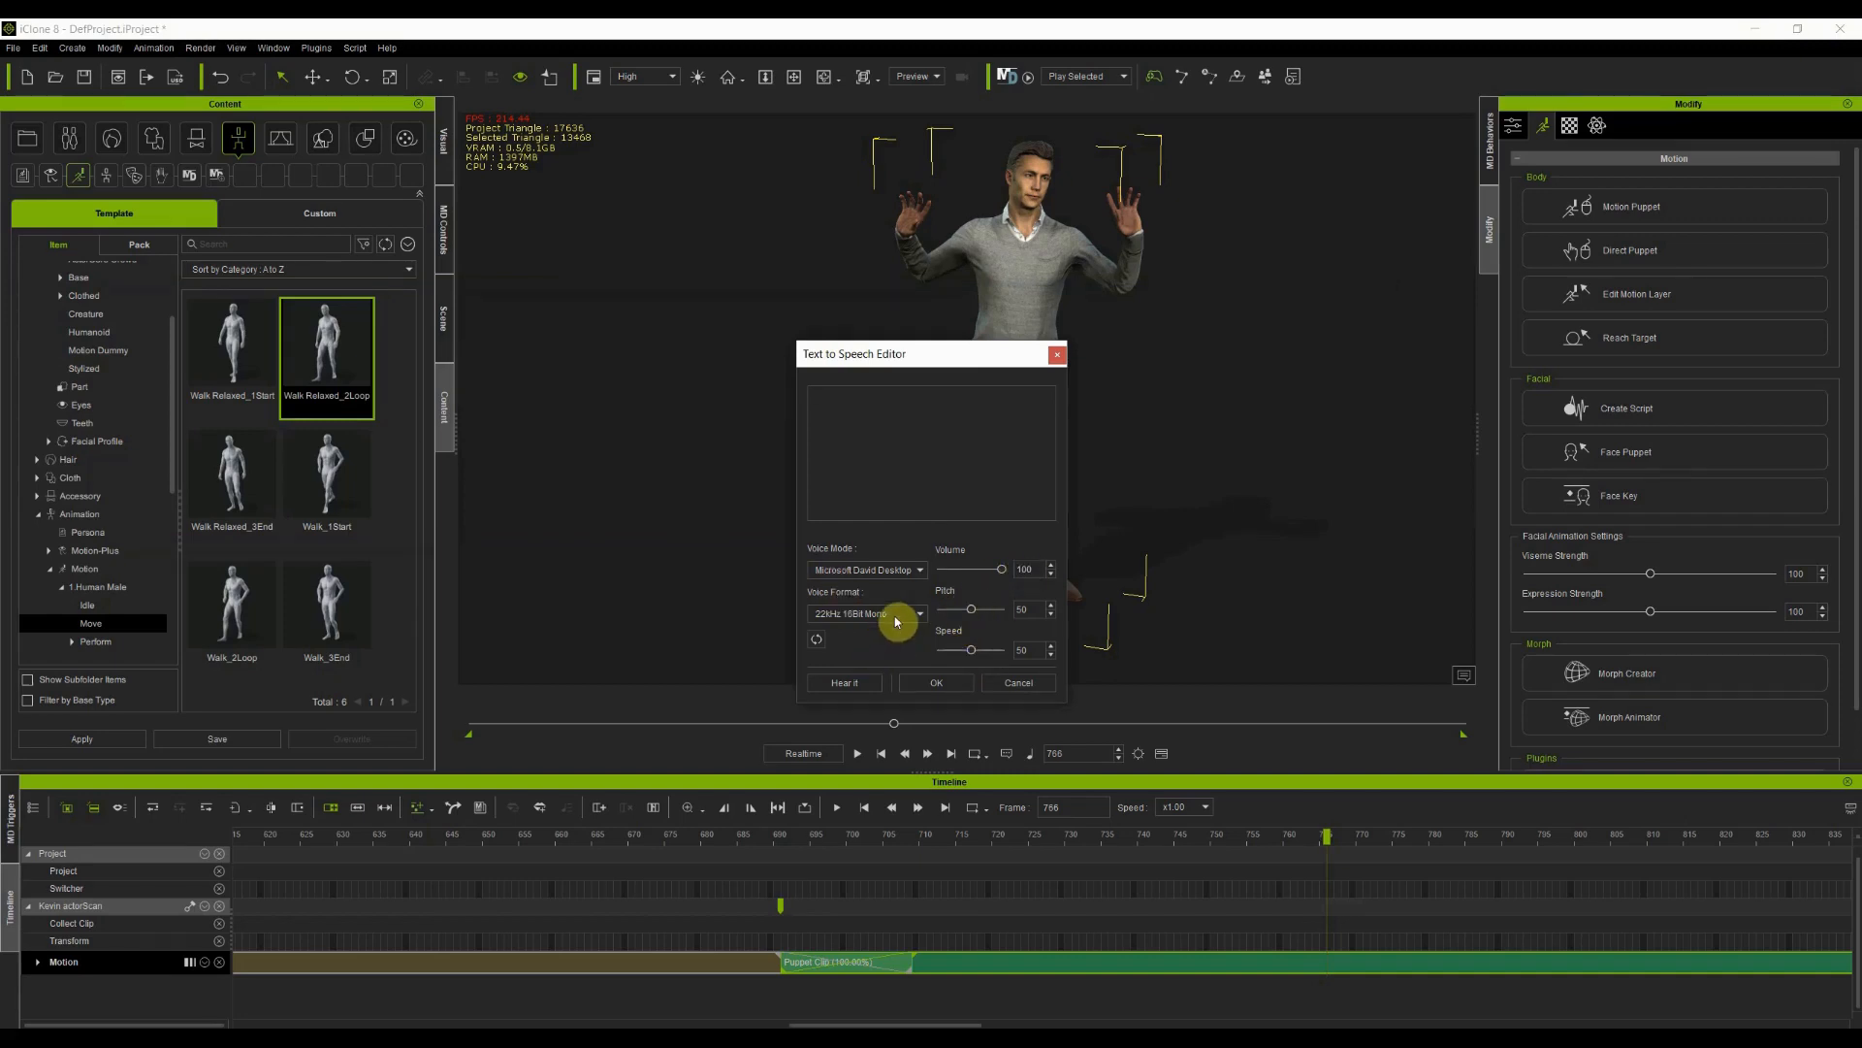
click(881, 571)
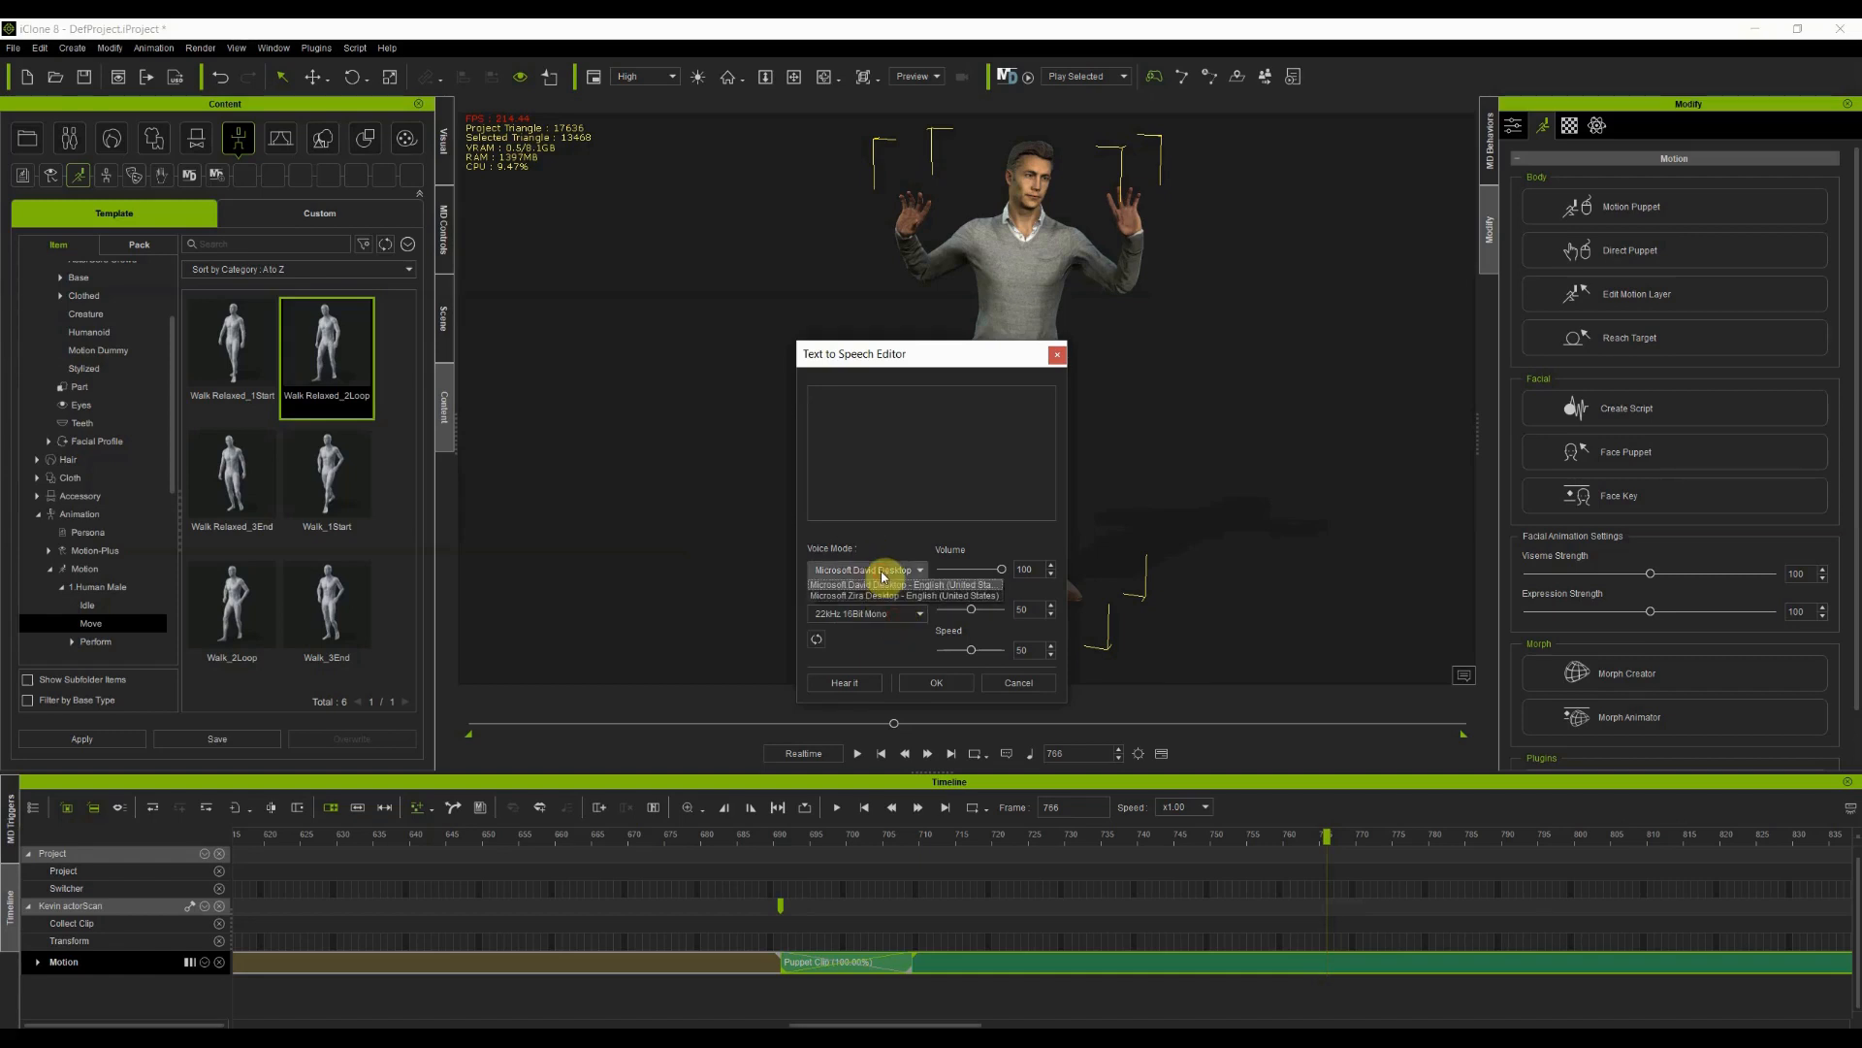
click(883, 465)
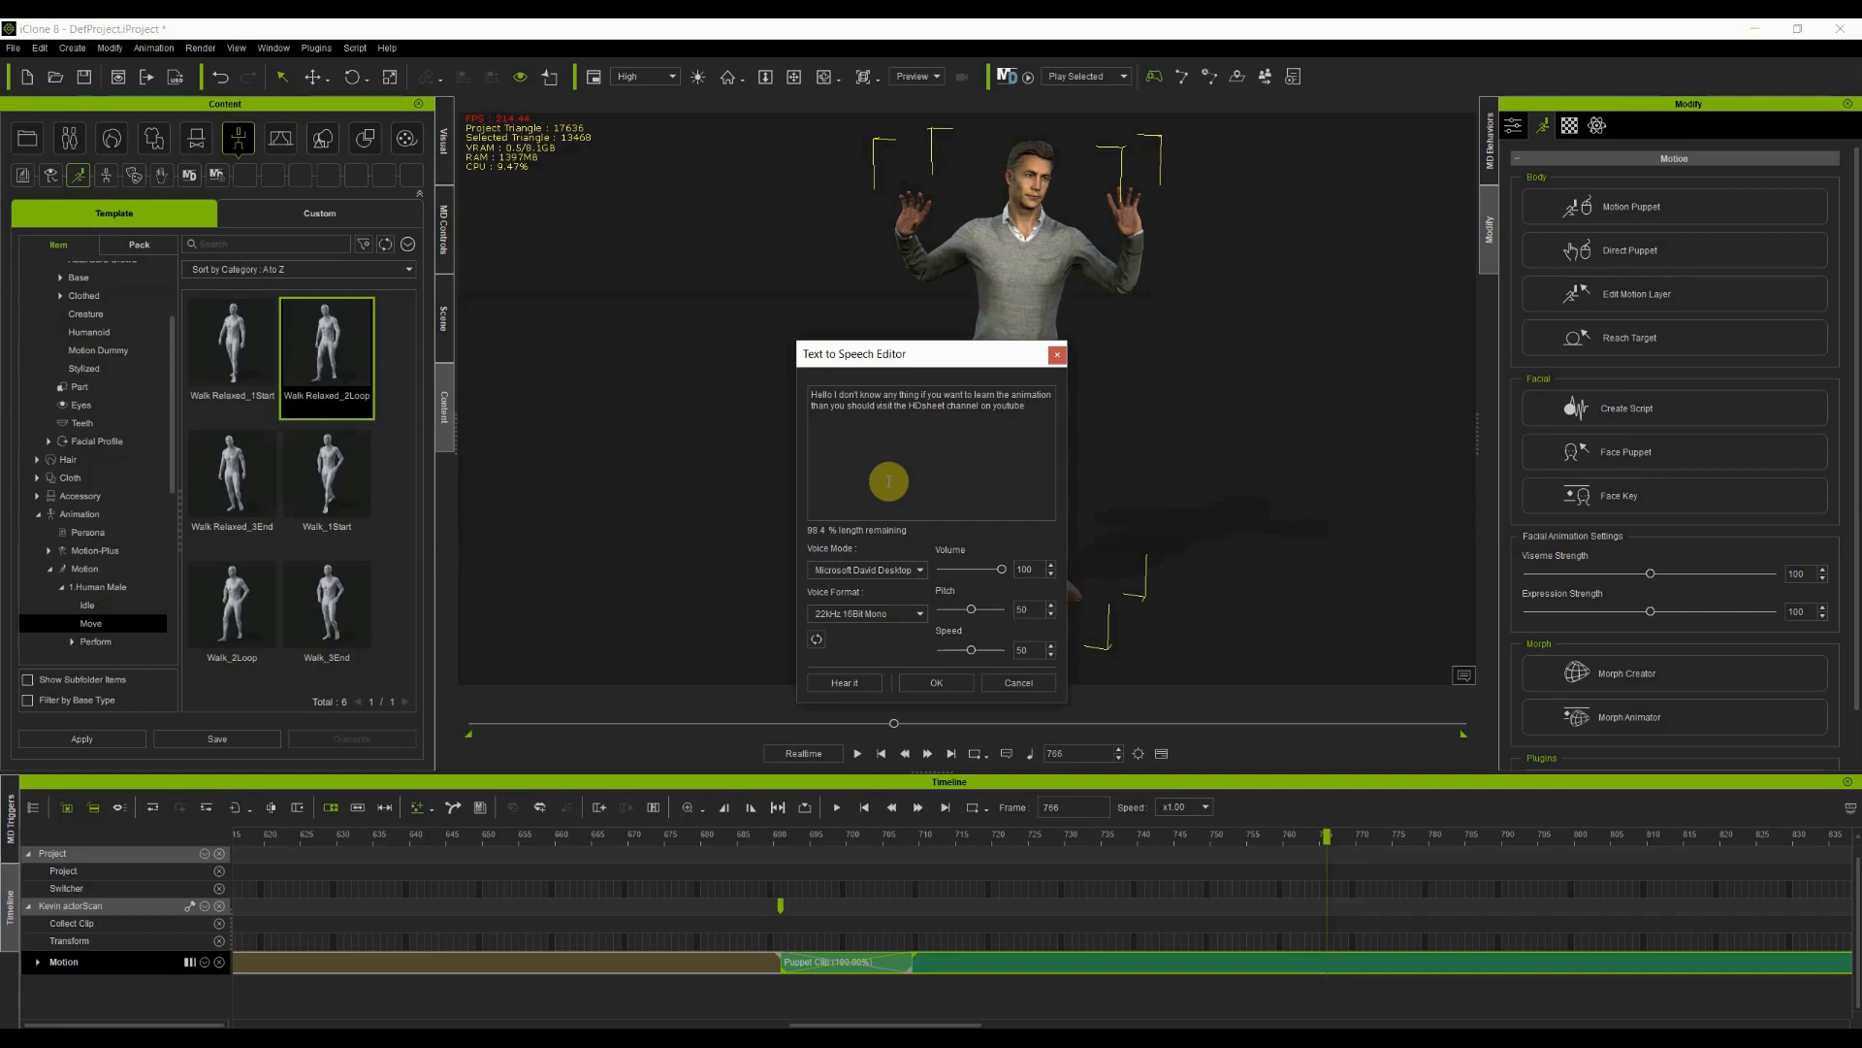
click(934, 693)
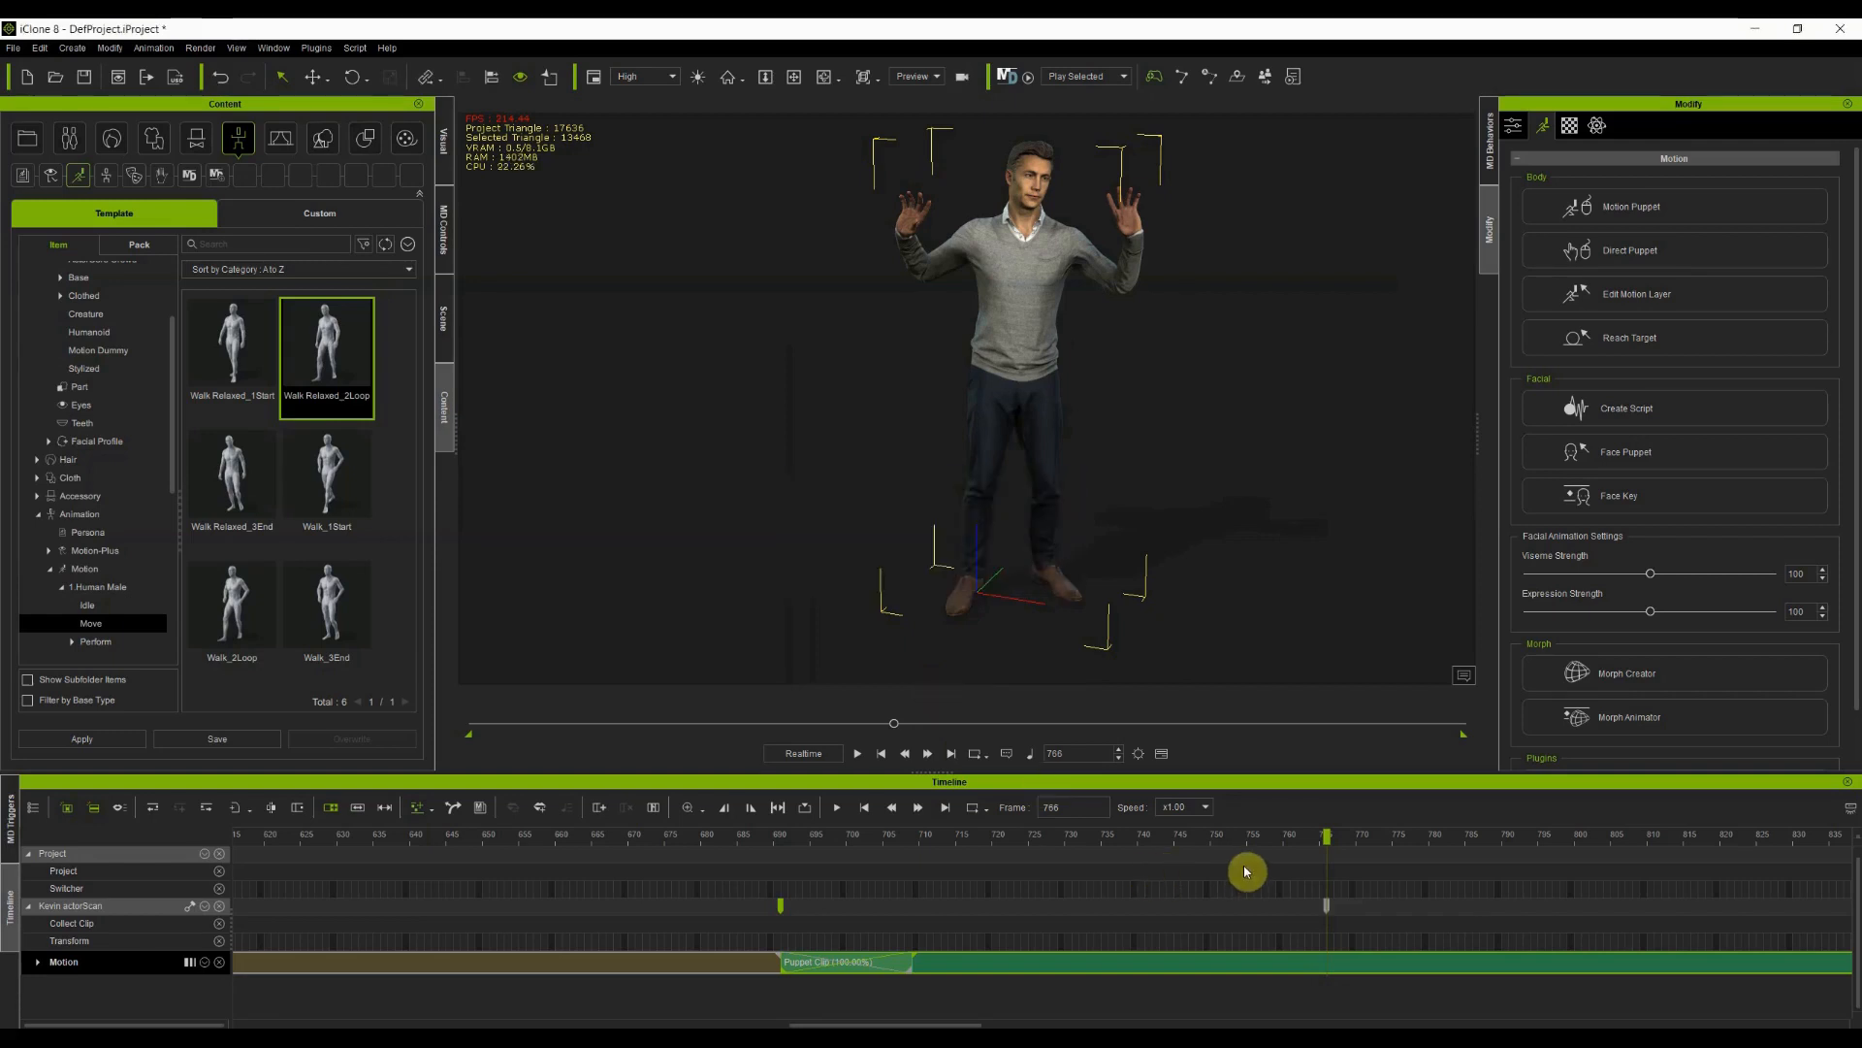
Play back the character's speech animation and return the timeline view to its start
key(space)
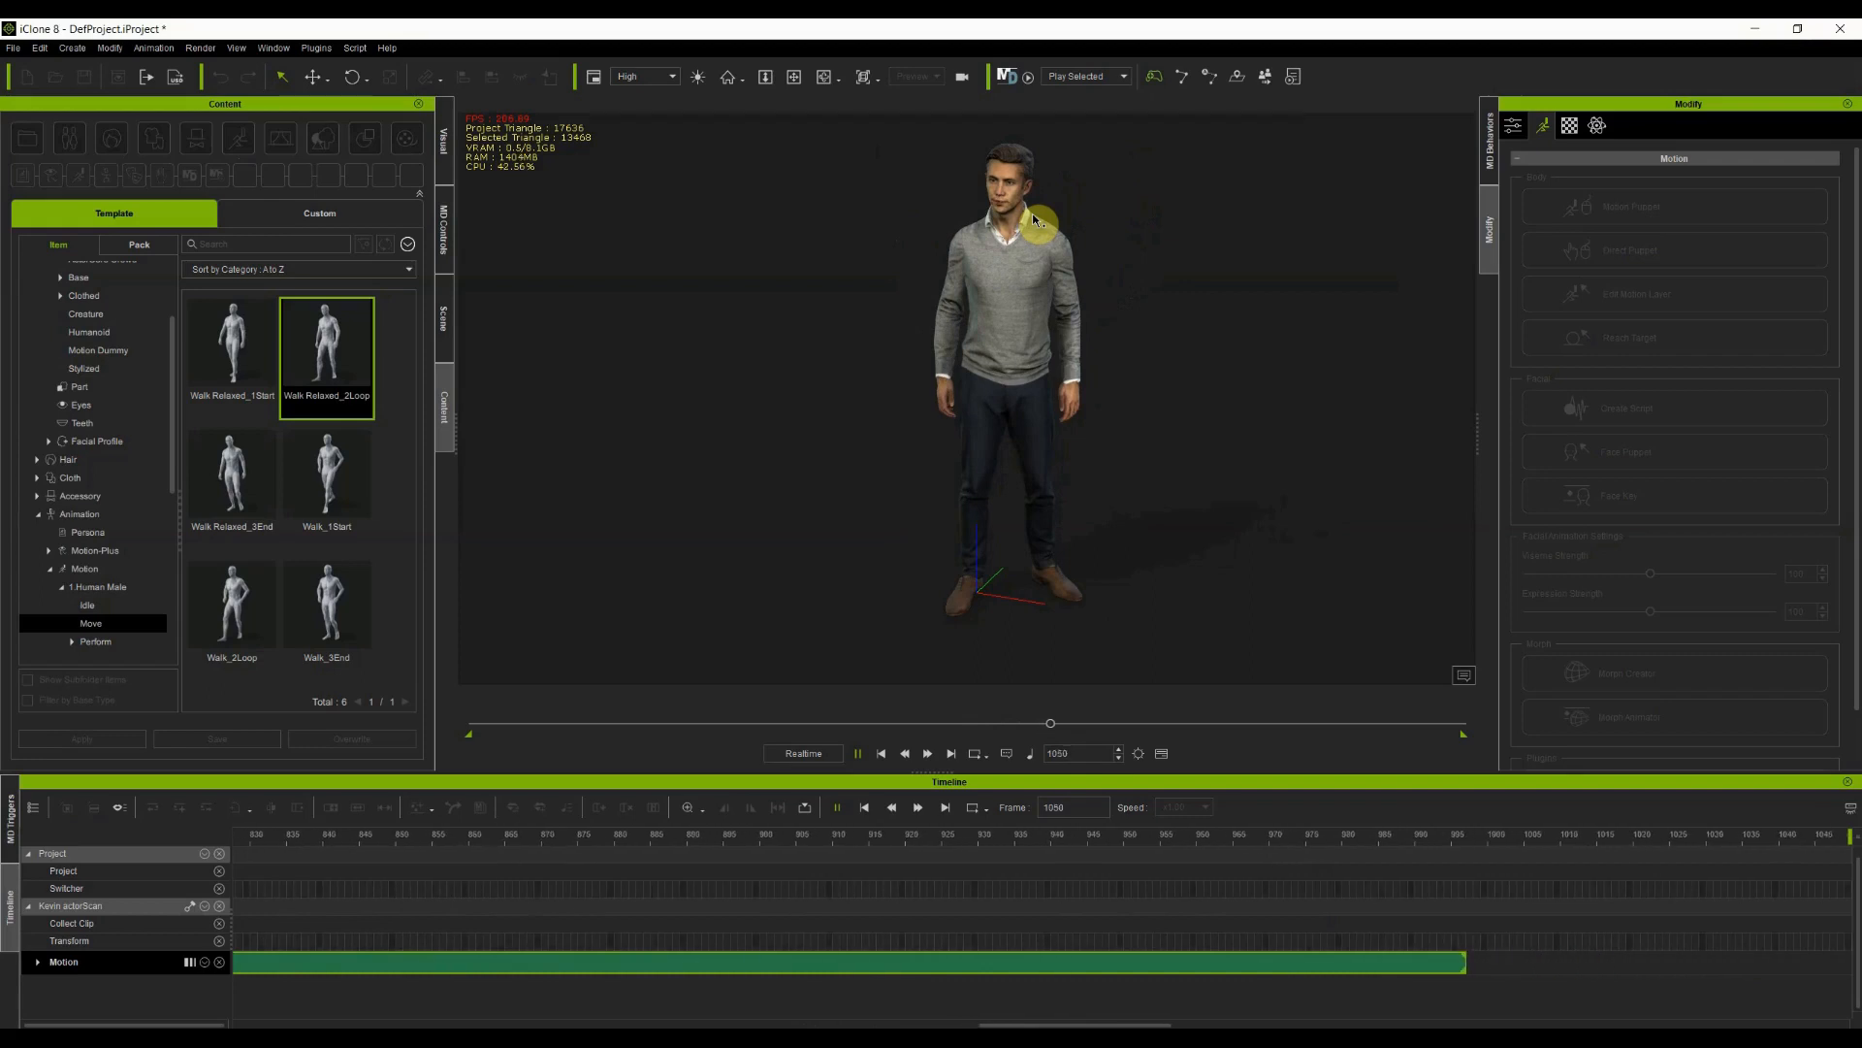
key(space)
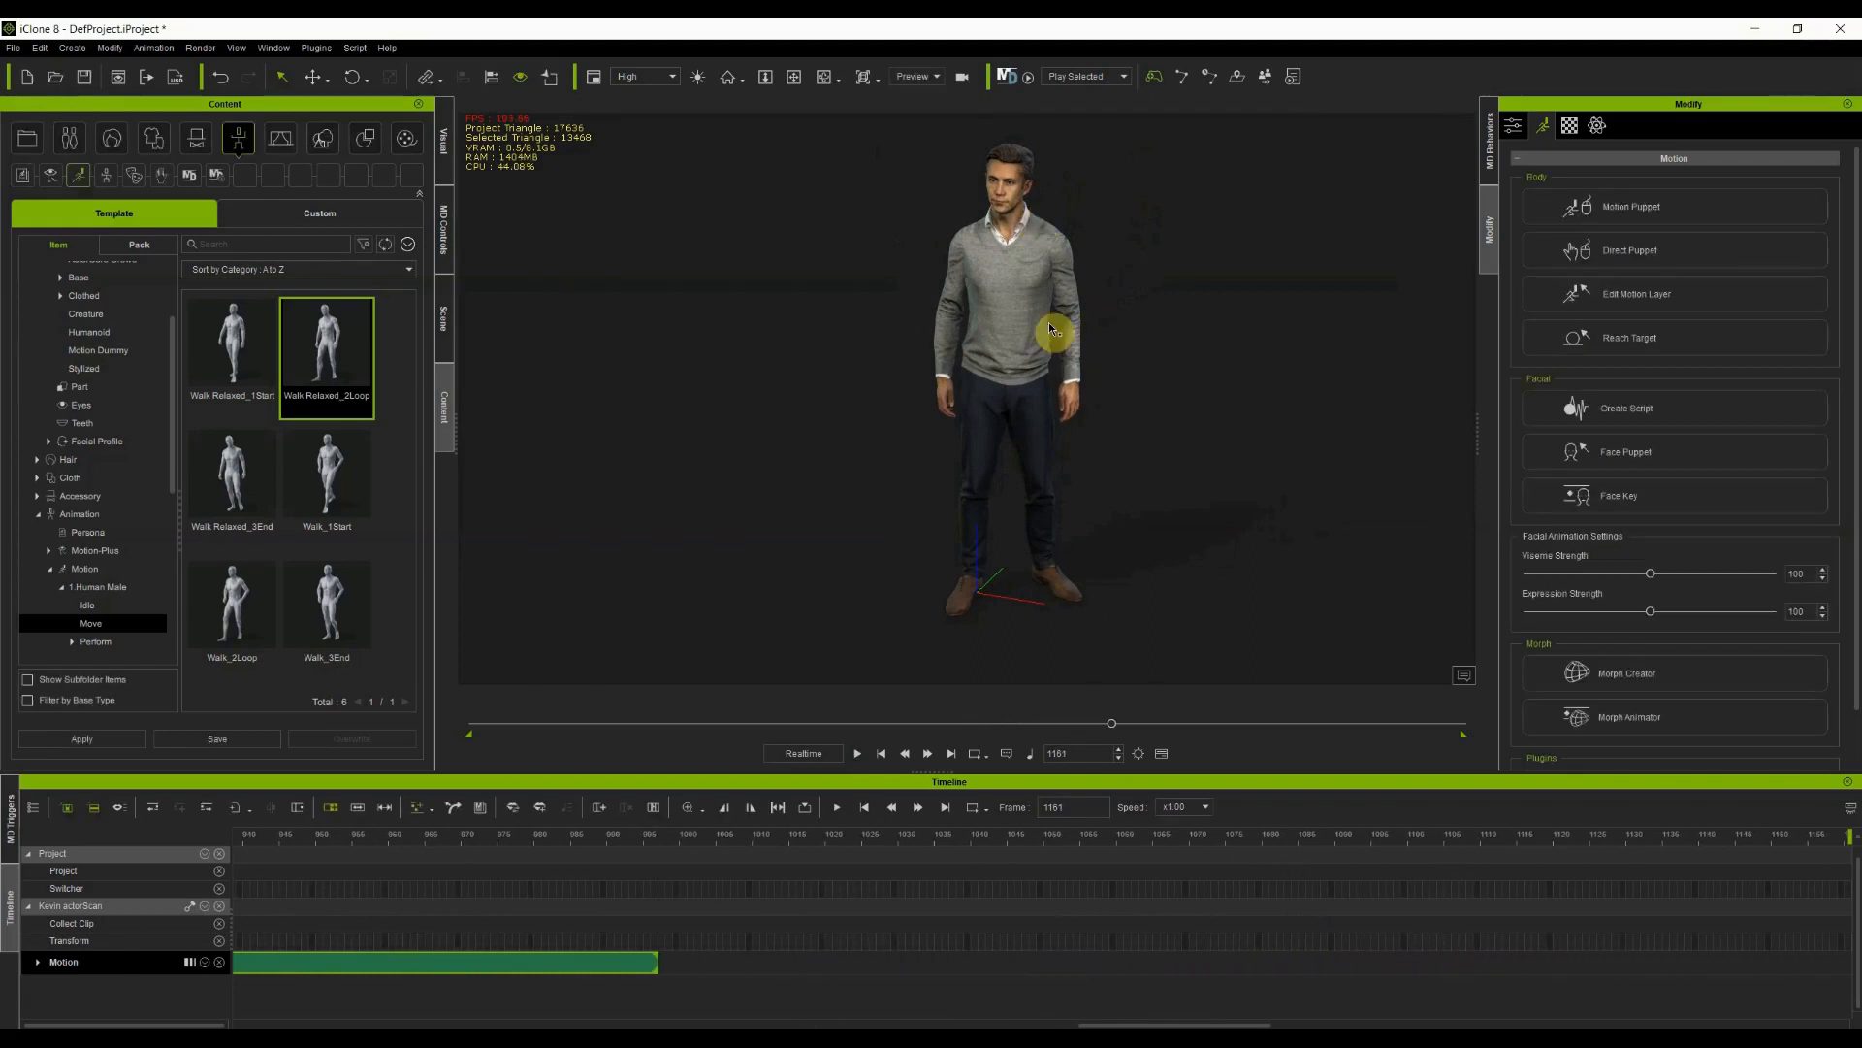
drag(1144, 1023, 264, 1006)
Open Direct Puppet near frame 29, select the character's right shoulder and preview the puppet control
drag(328, 829, 352, 836)
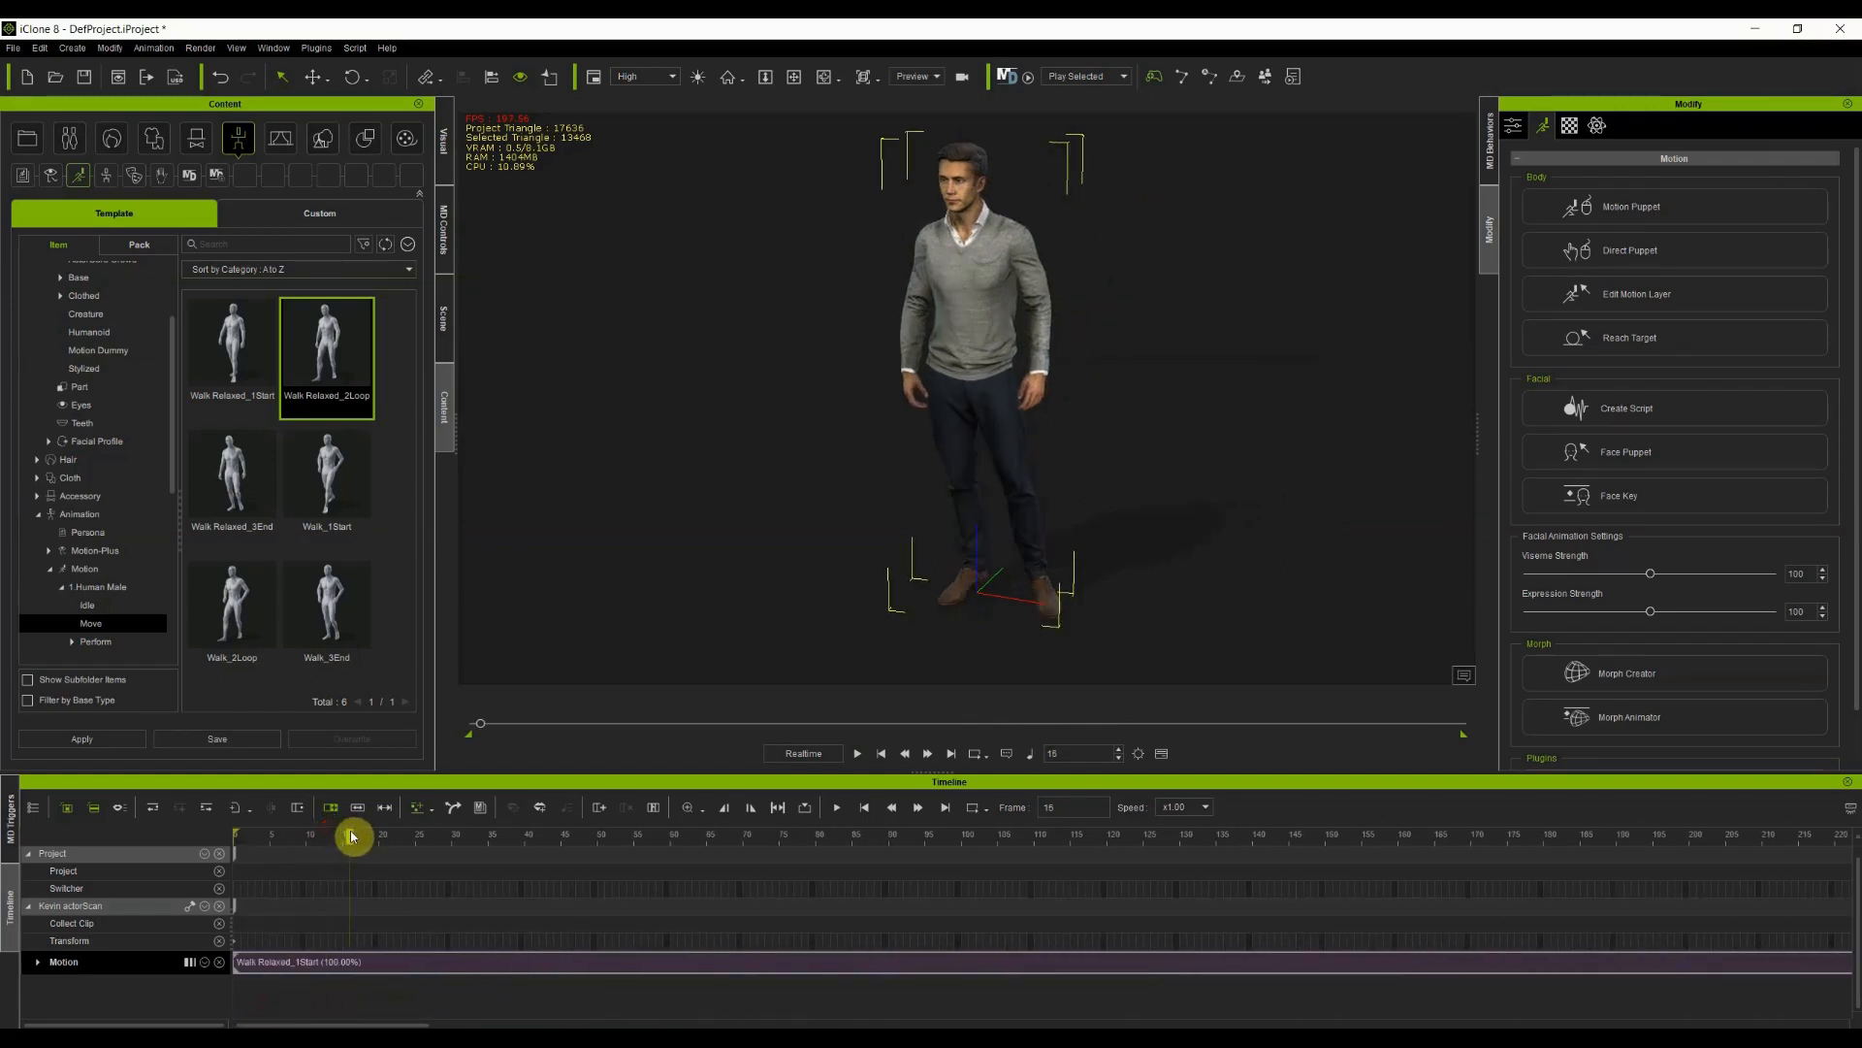
click(1685, 245)
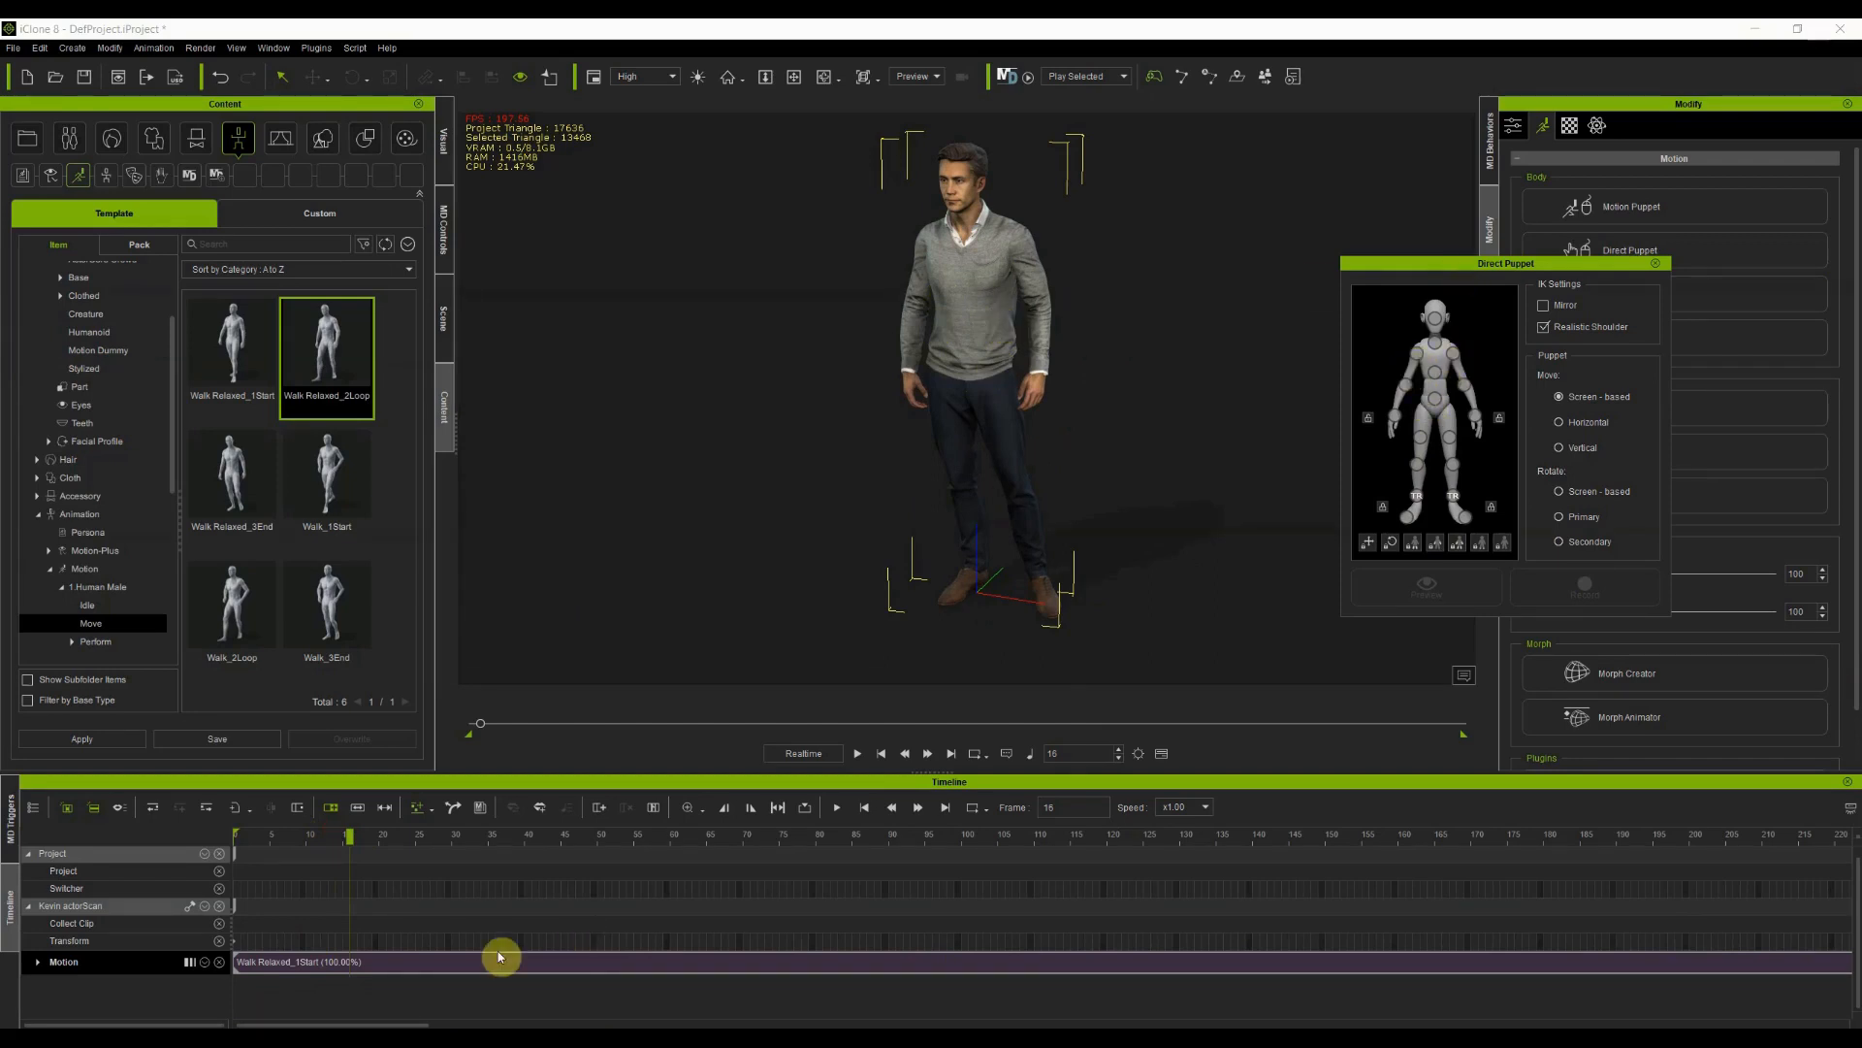
drag(349, 836, 444, 837)
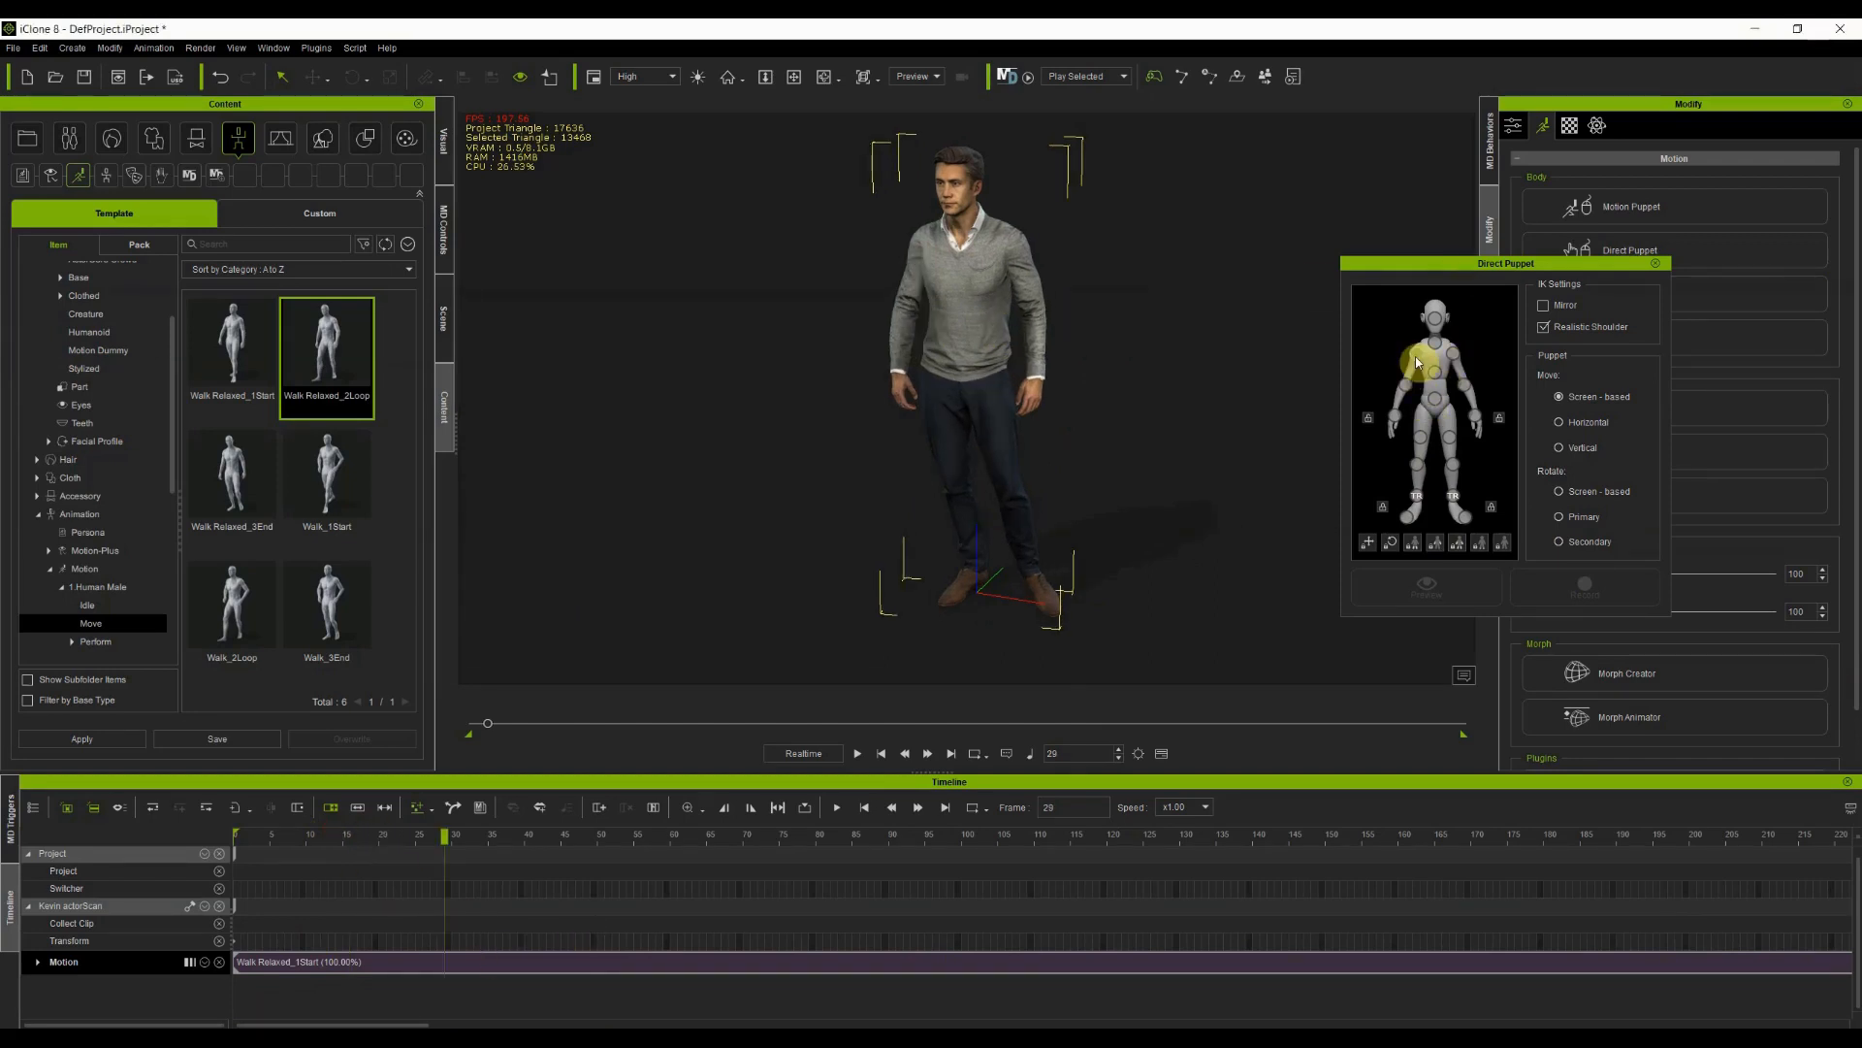
click(1416, 357)
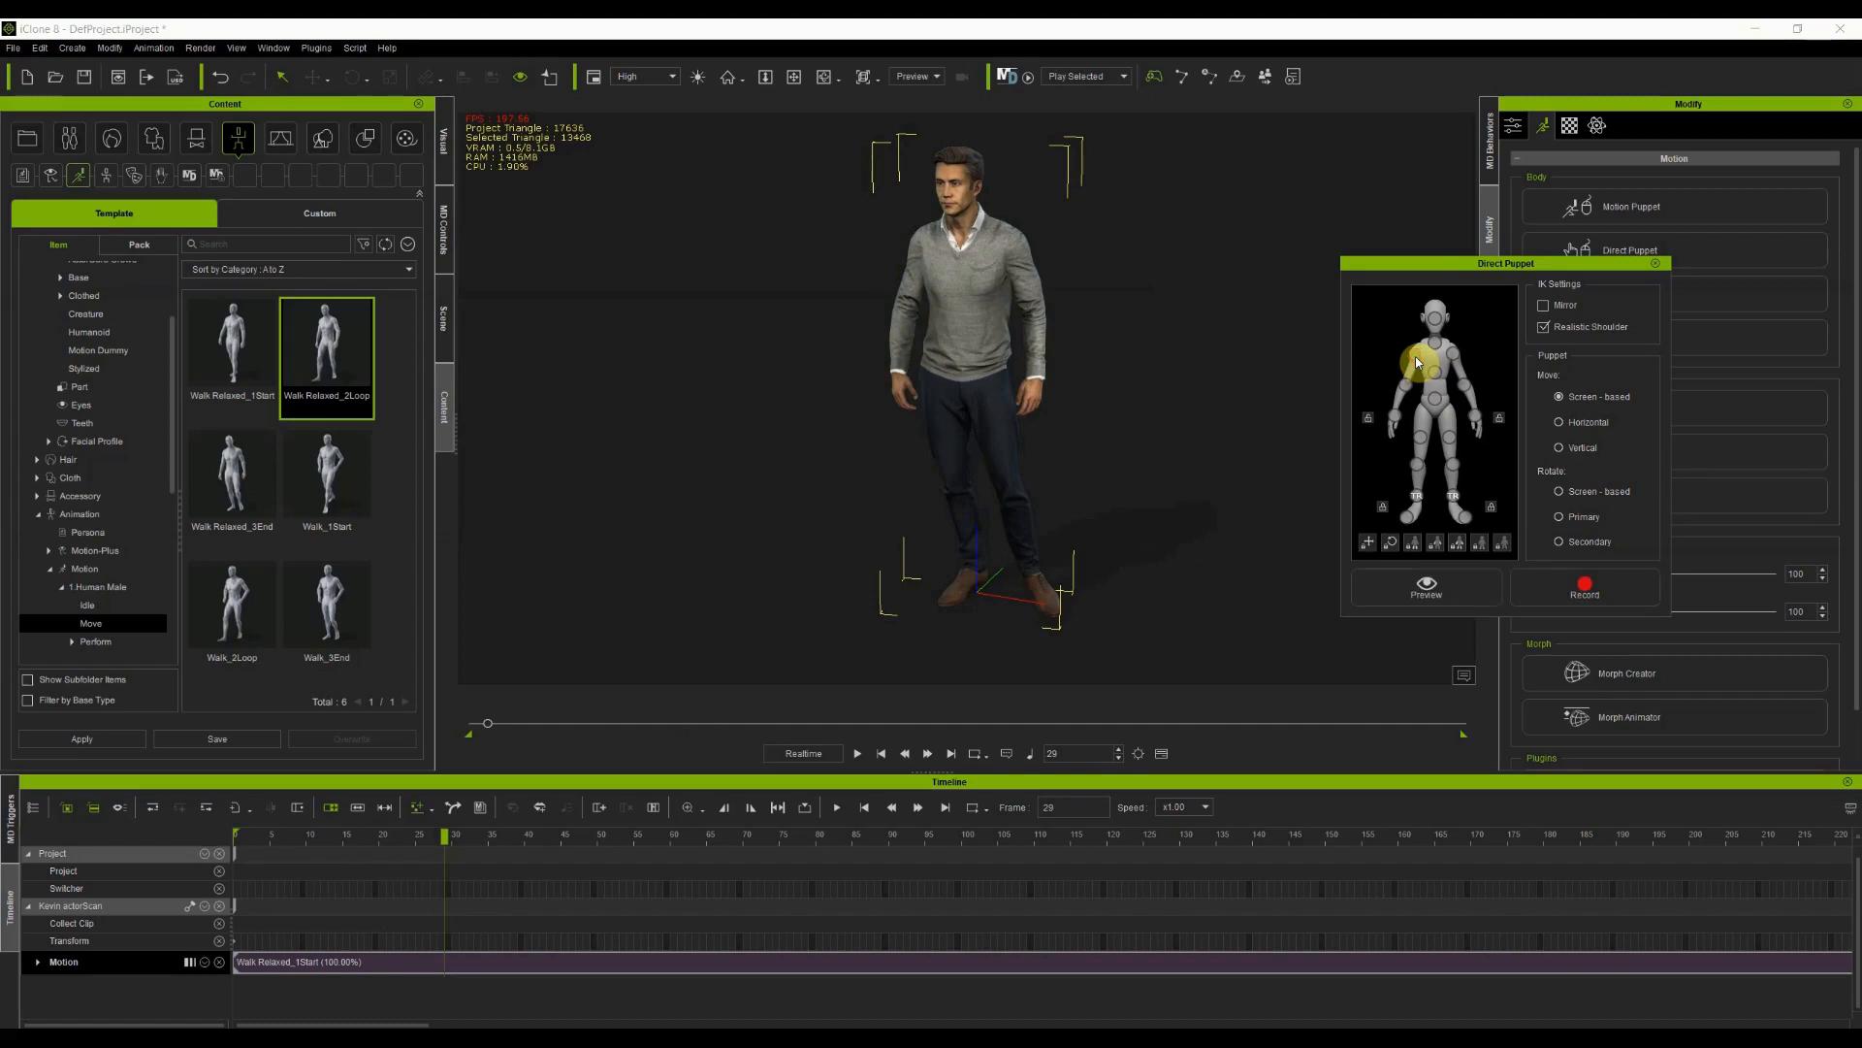
click(1432, 599)
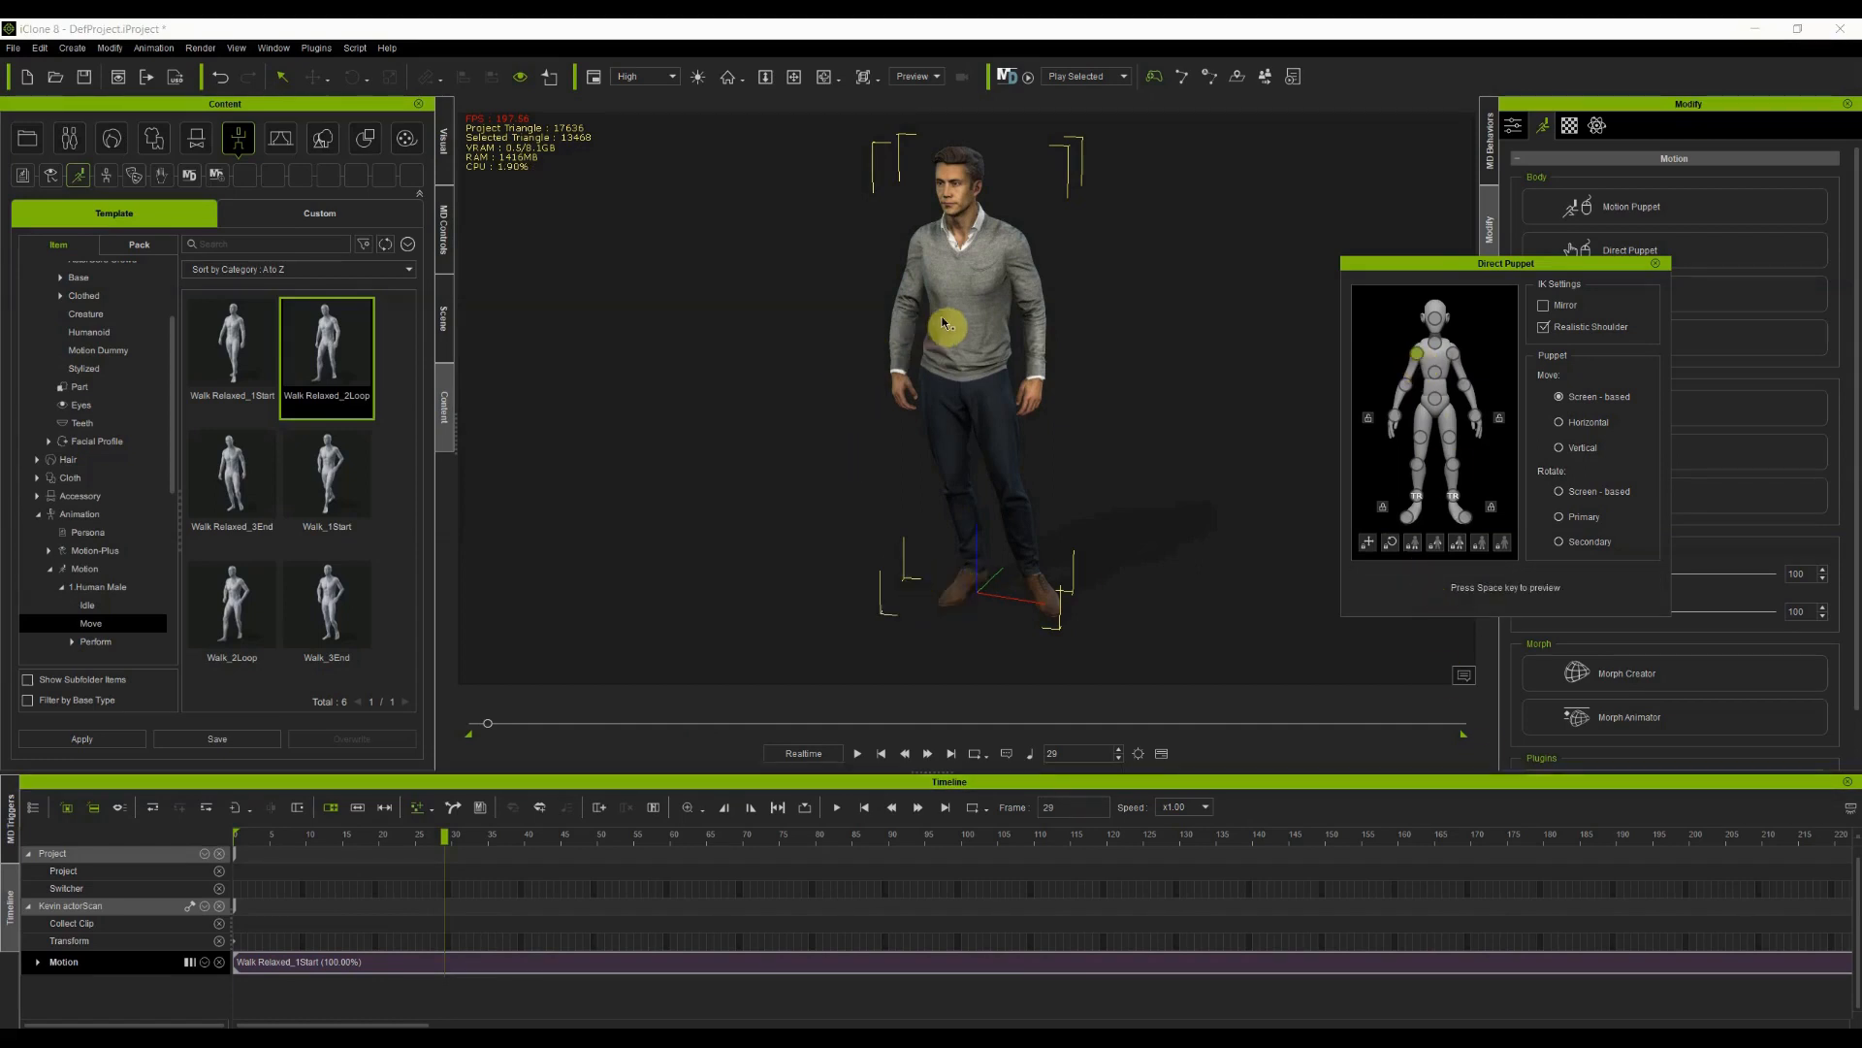
key(space)
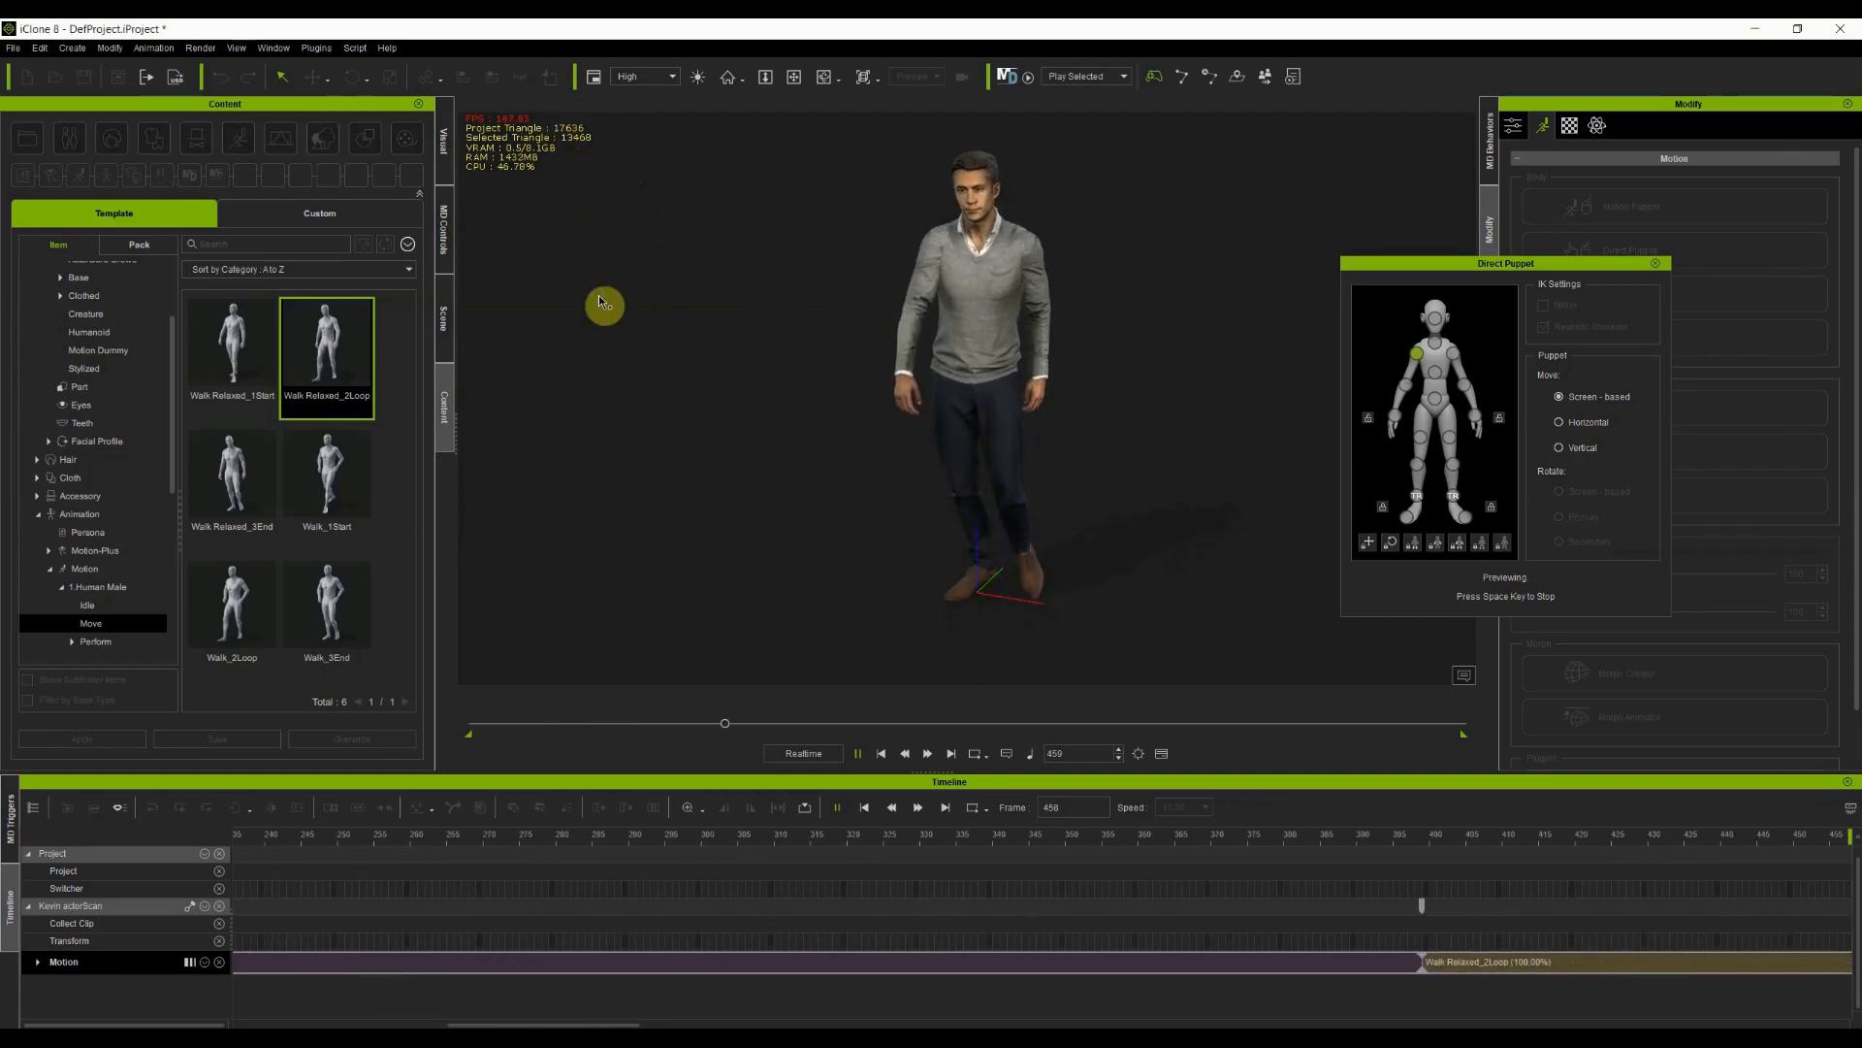
key(space)
drag(617, 1024, 403, 1024)
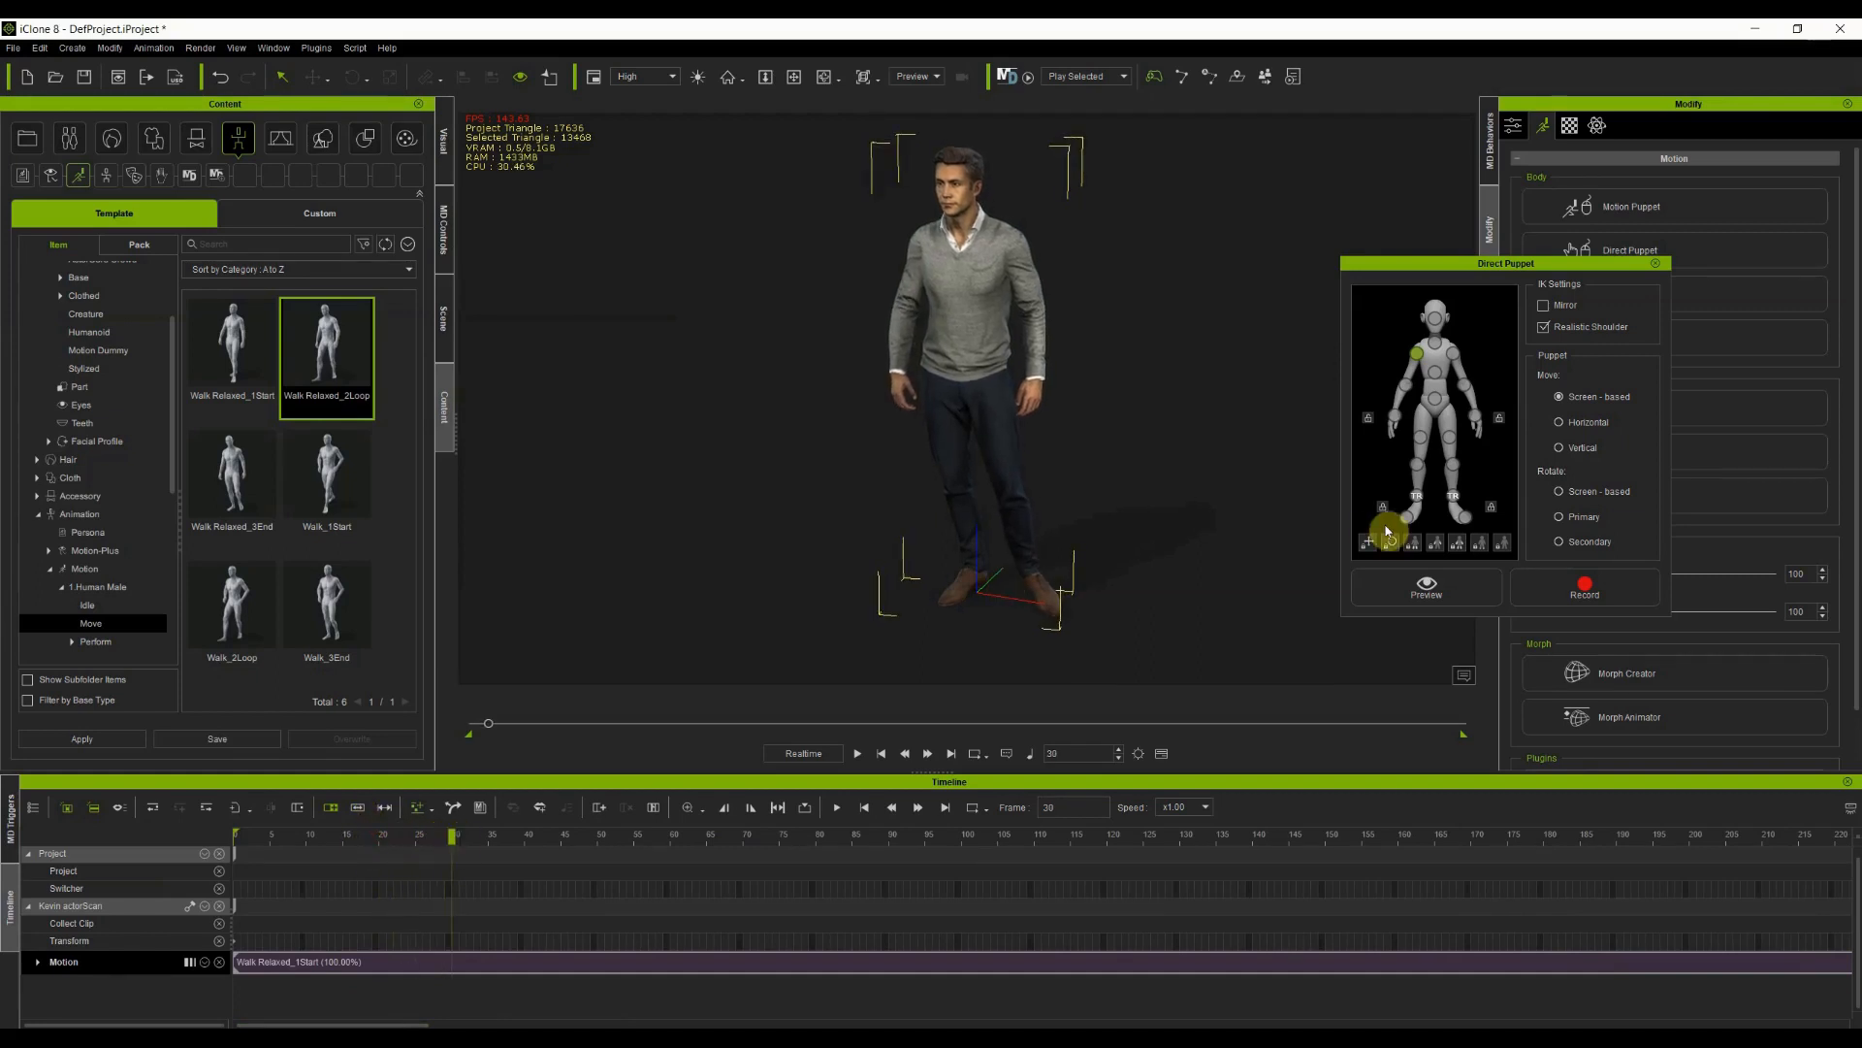
Record a Direct Puppet pass from frame 30 to about frame 188, swinging the right arm up and outward
click(1590, 586)
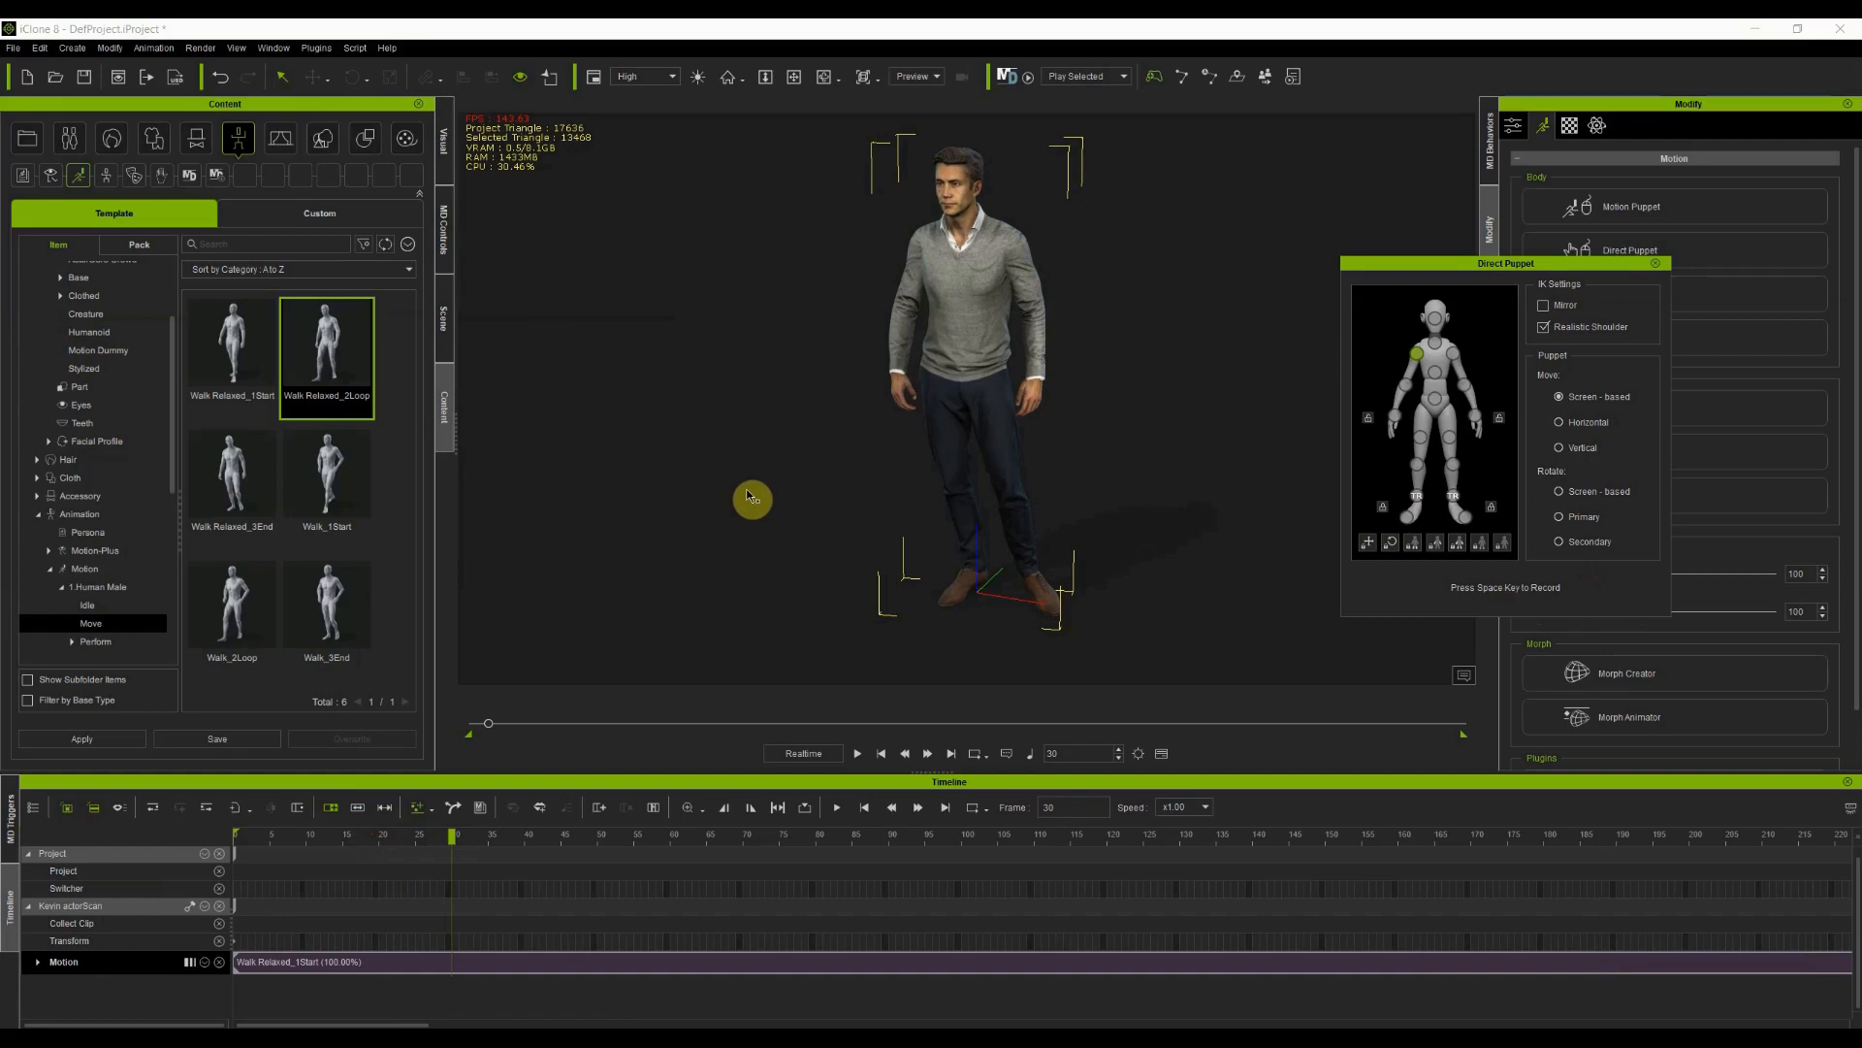
key(space)
mouse_move(931, 241)
mouse_down()
mouse_move(860, 233)
mouse_move(831, 178)
mouse_up()
key(space)
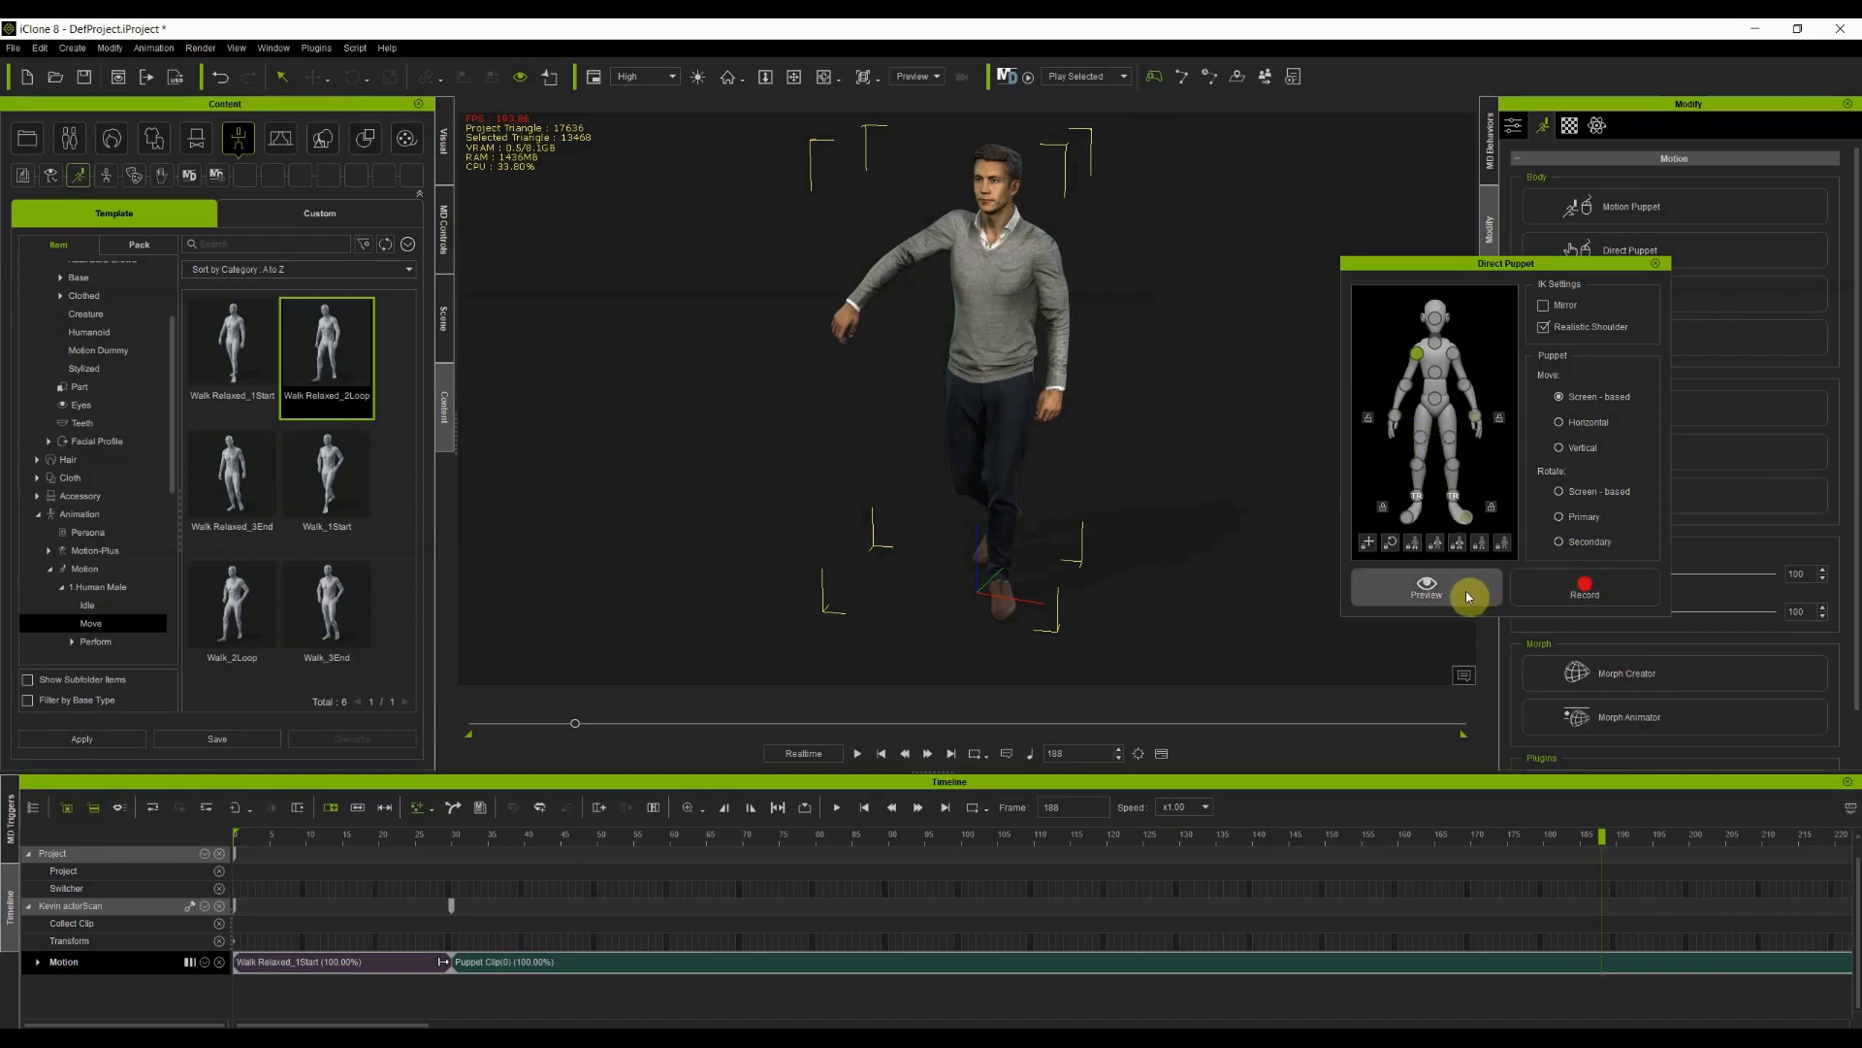
Record a second Direct Puppet pass of the right arm from frame 188 to about frame 334
click(1578, 596)
key(space)
mouse_move(958, 221)
mouse_down()
mouse_move(980, 159)
mouse_move(952, 322)
mouse_move(918, 245)
mouse_up()
key(space)
drag(683, 1023, 270, 1023)
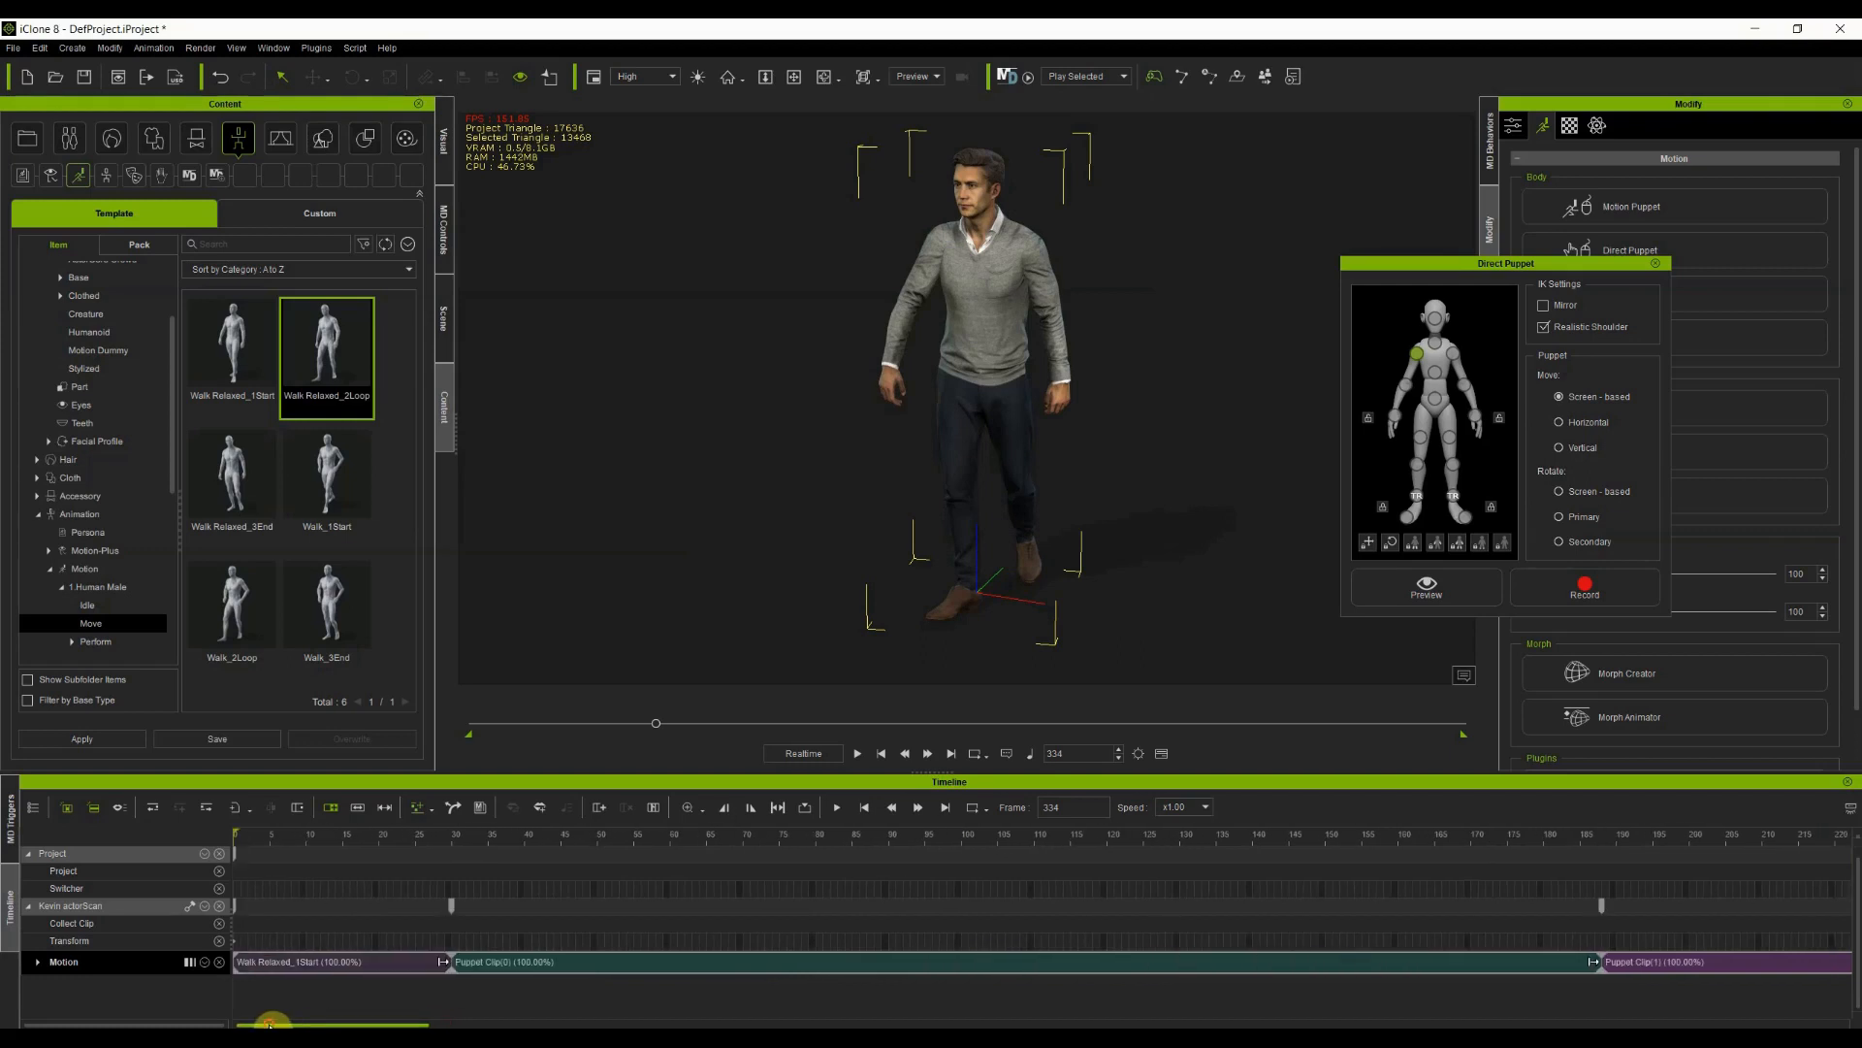
Play back the recorded arm movement and scrub through the puppet clips to frame 107
click(272, 839)
key(space)
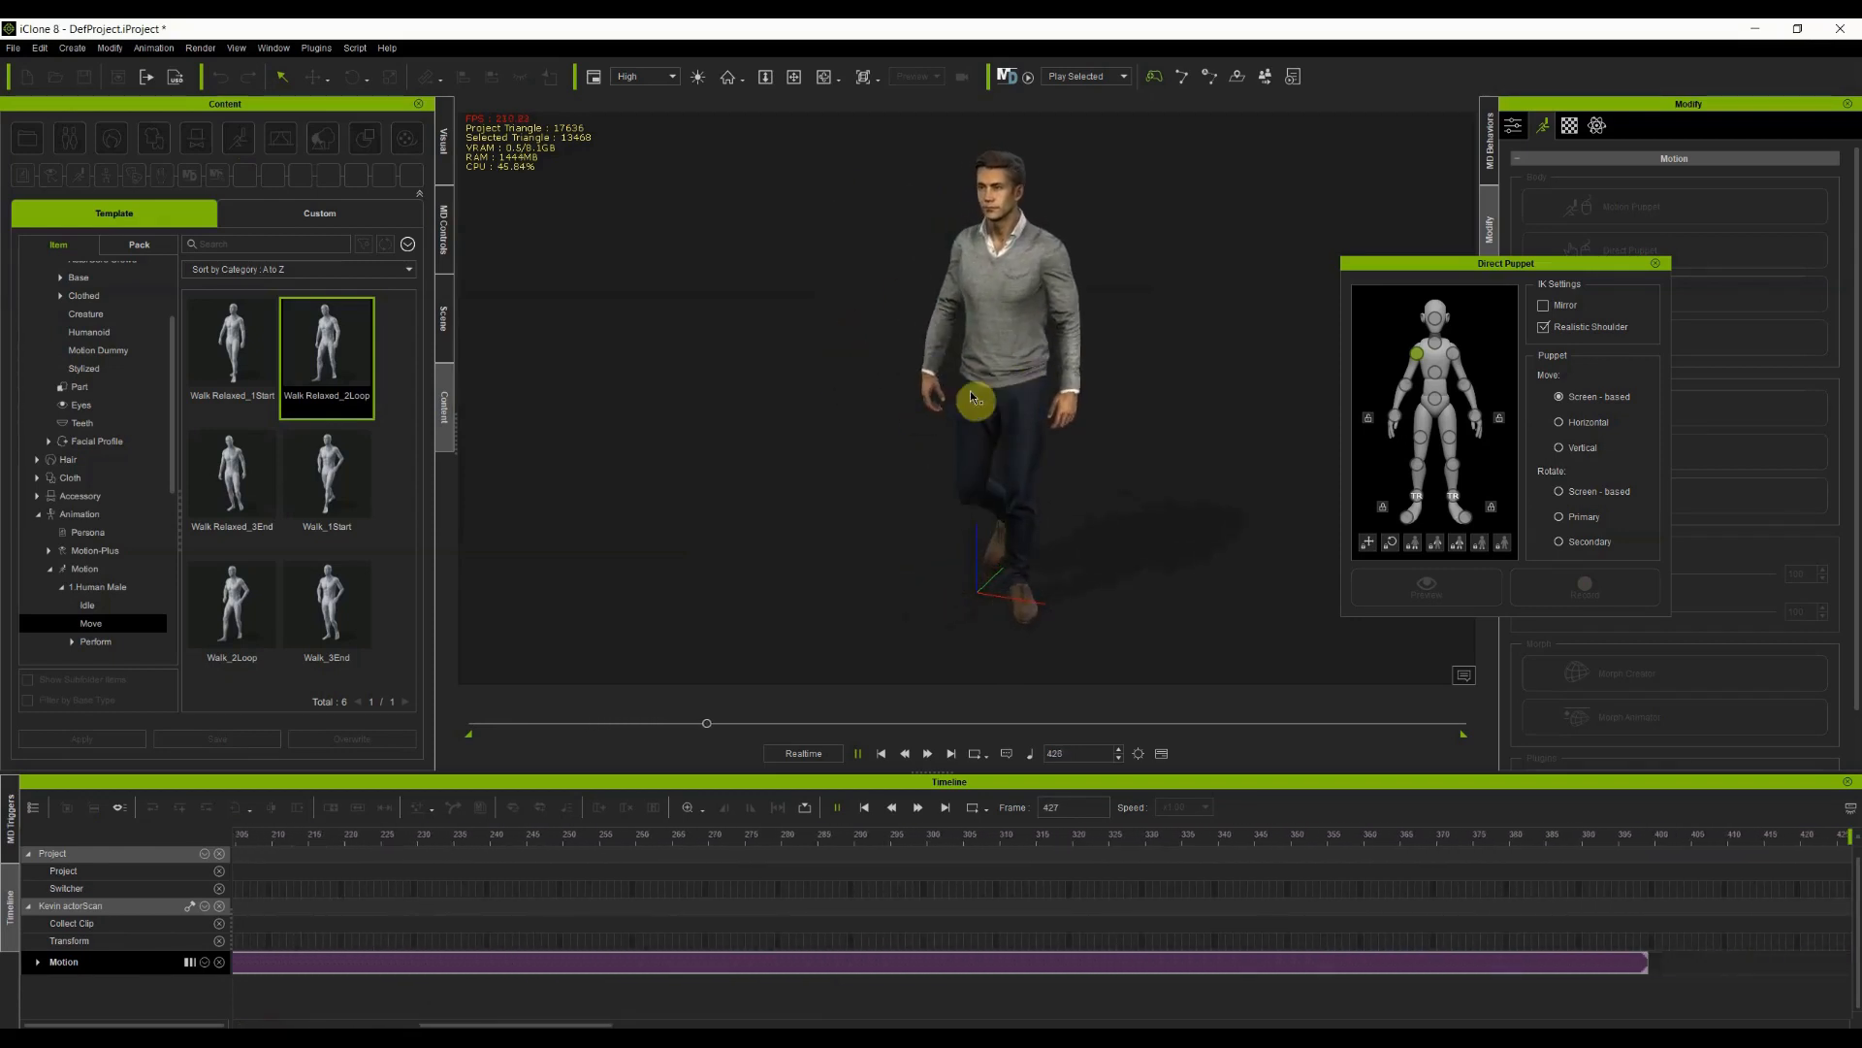
key(space)
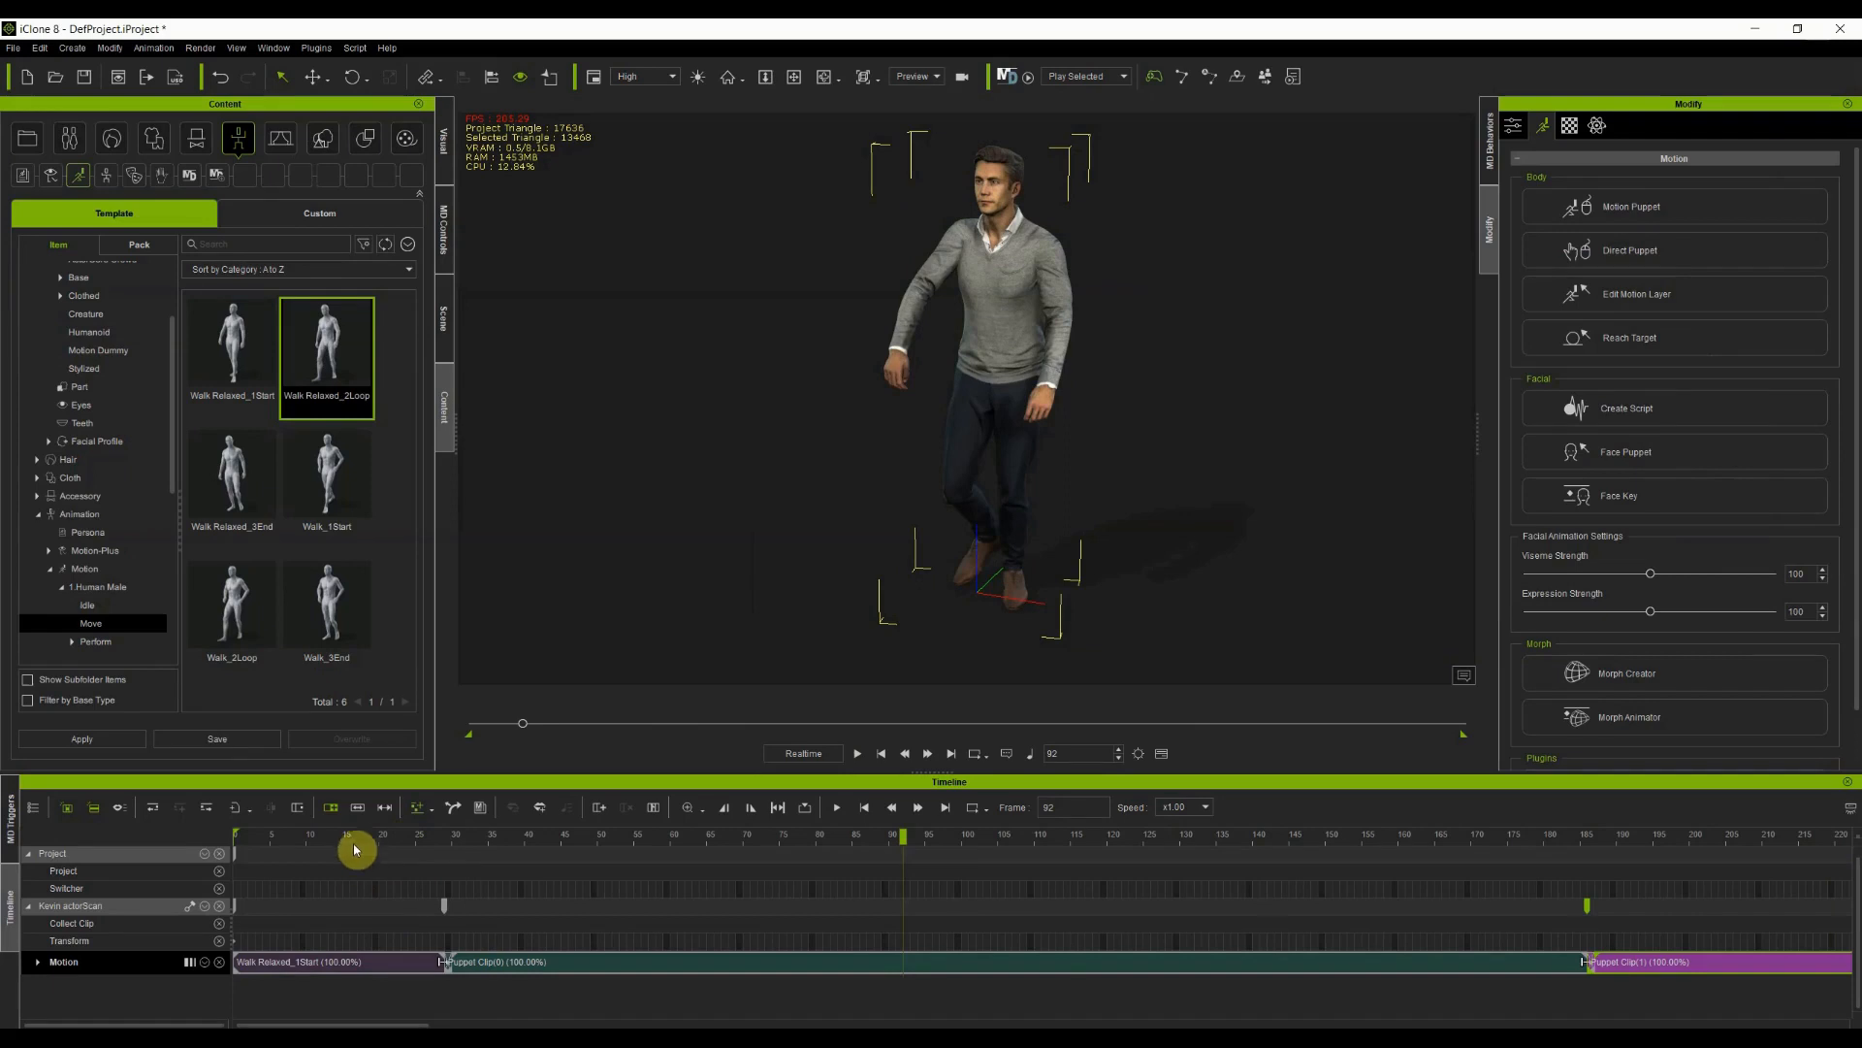
drag(382, 836, 1017, 849)
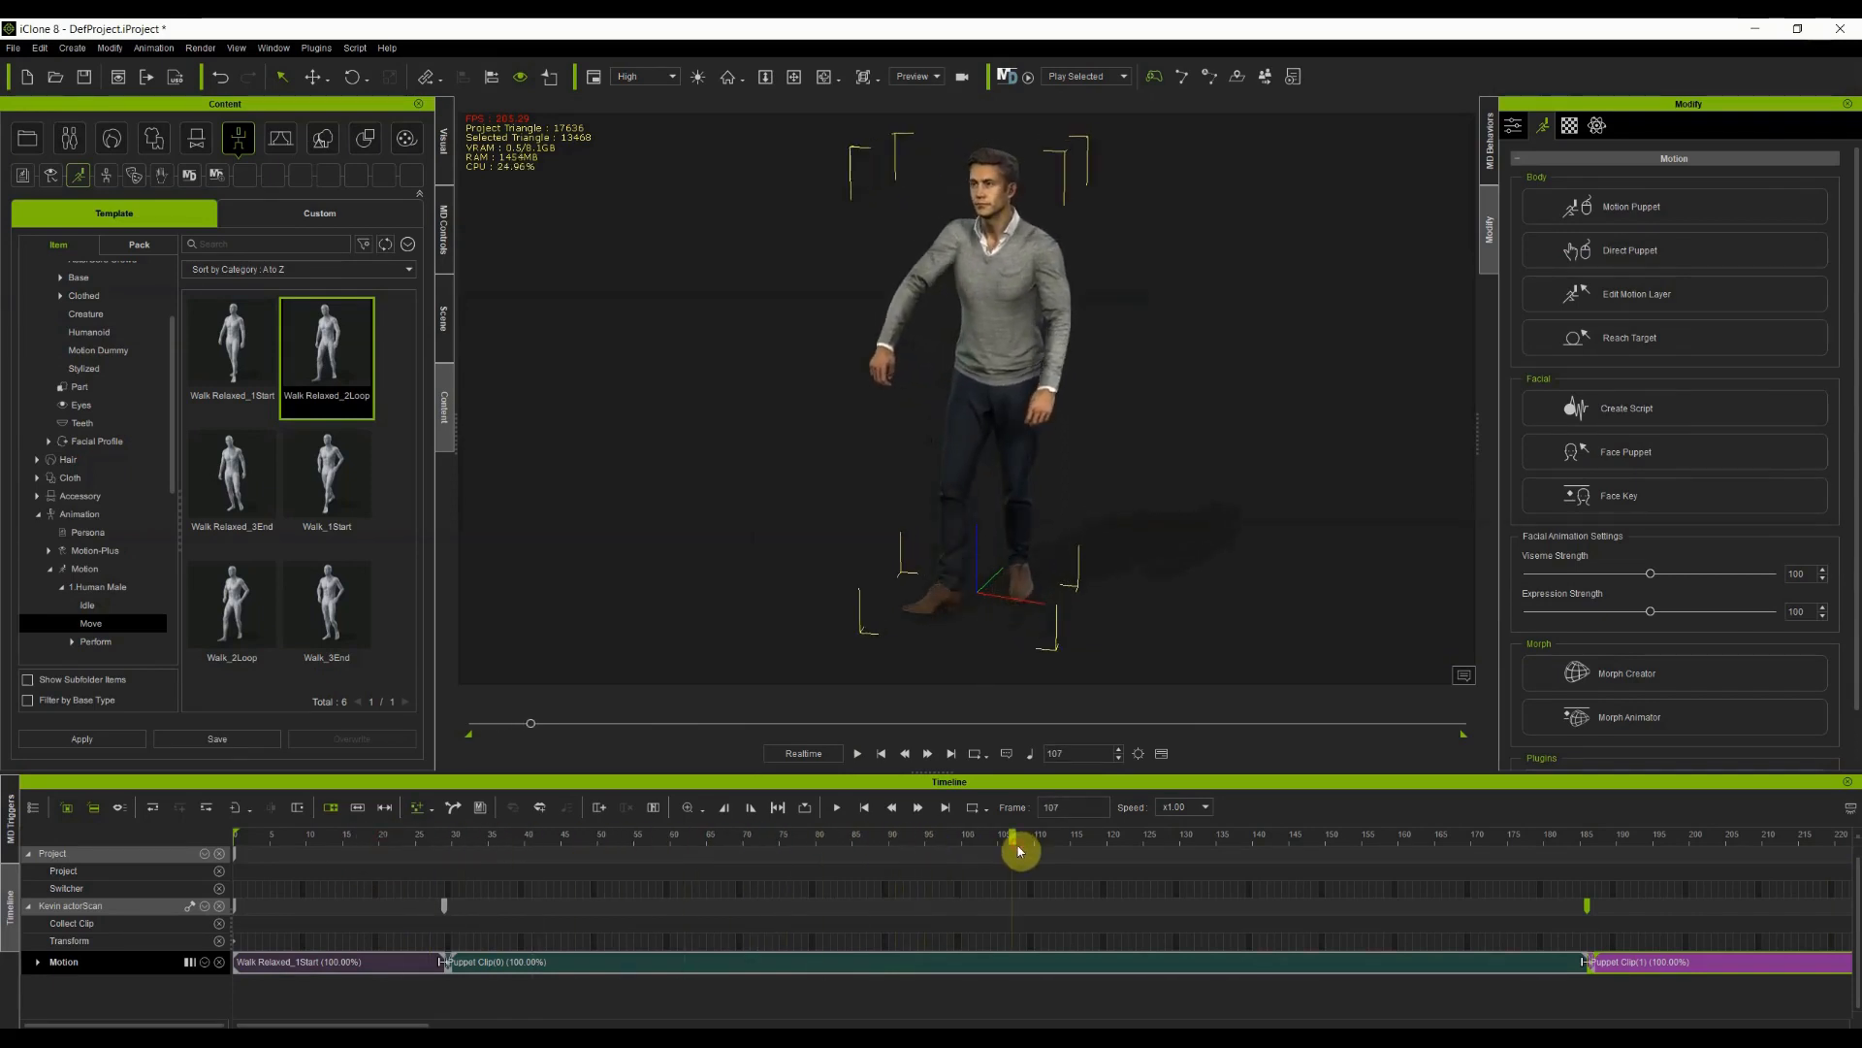
Open Face Puppet, choose the 09 Mouth Lips control set with strength 1.4 and preview it
click(1733, 451)
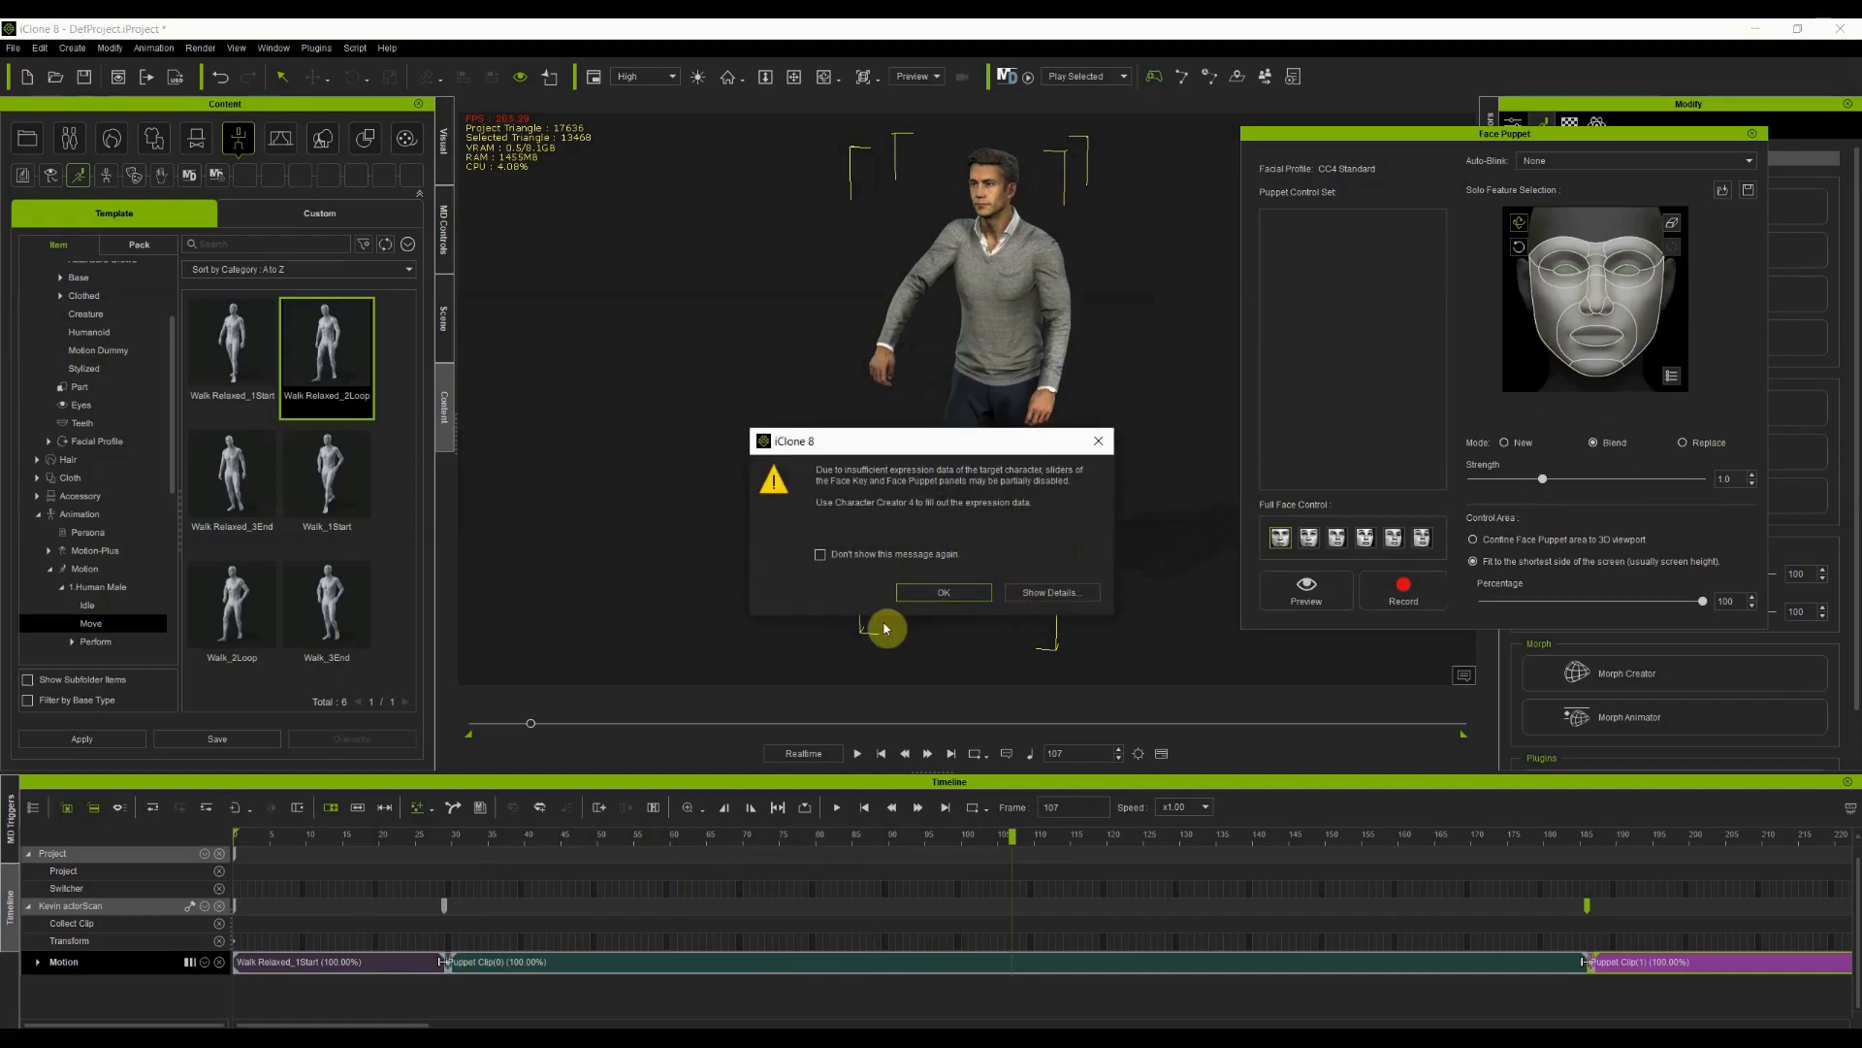
click(941, 588)
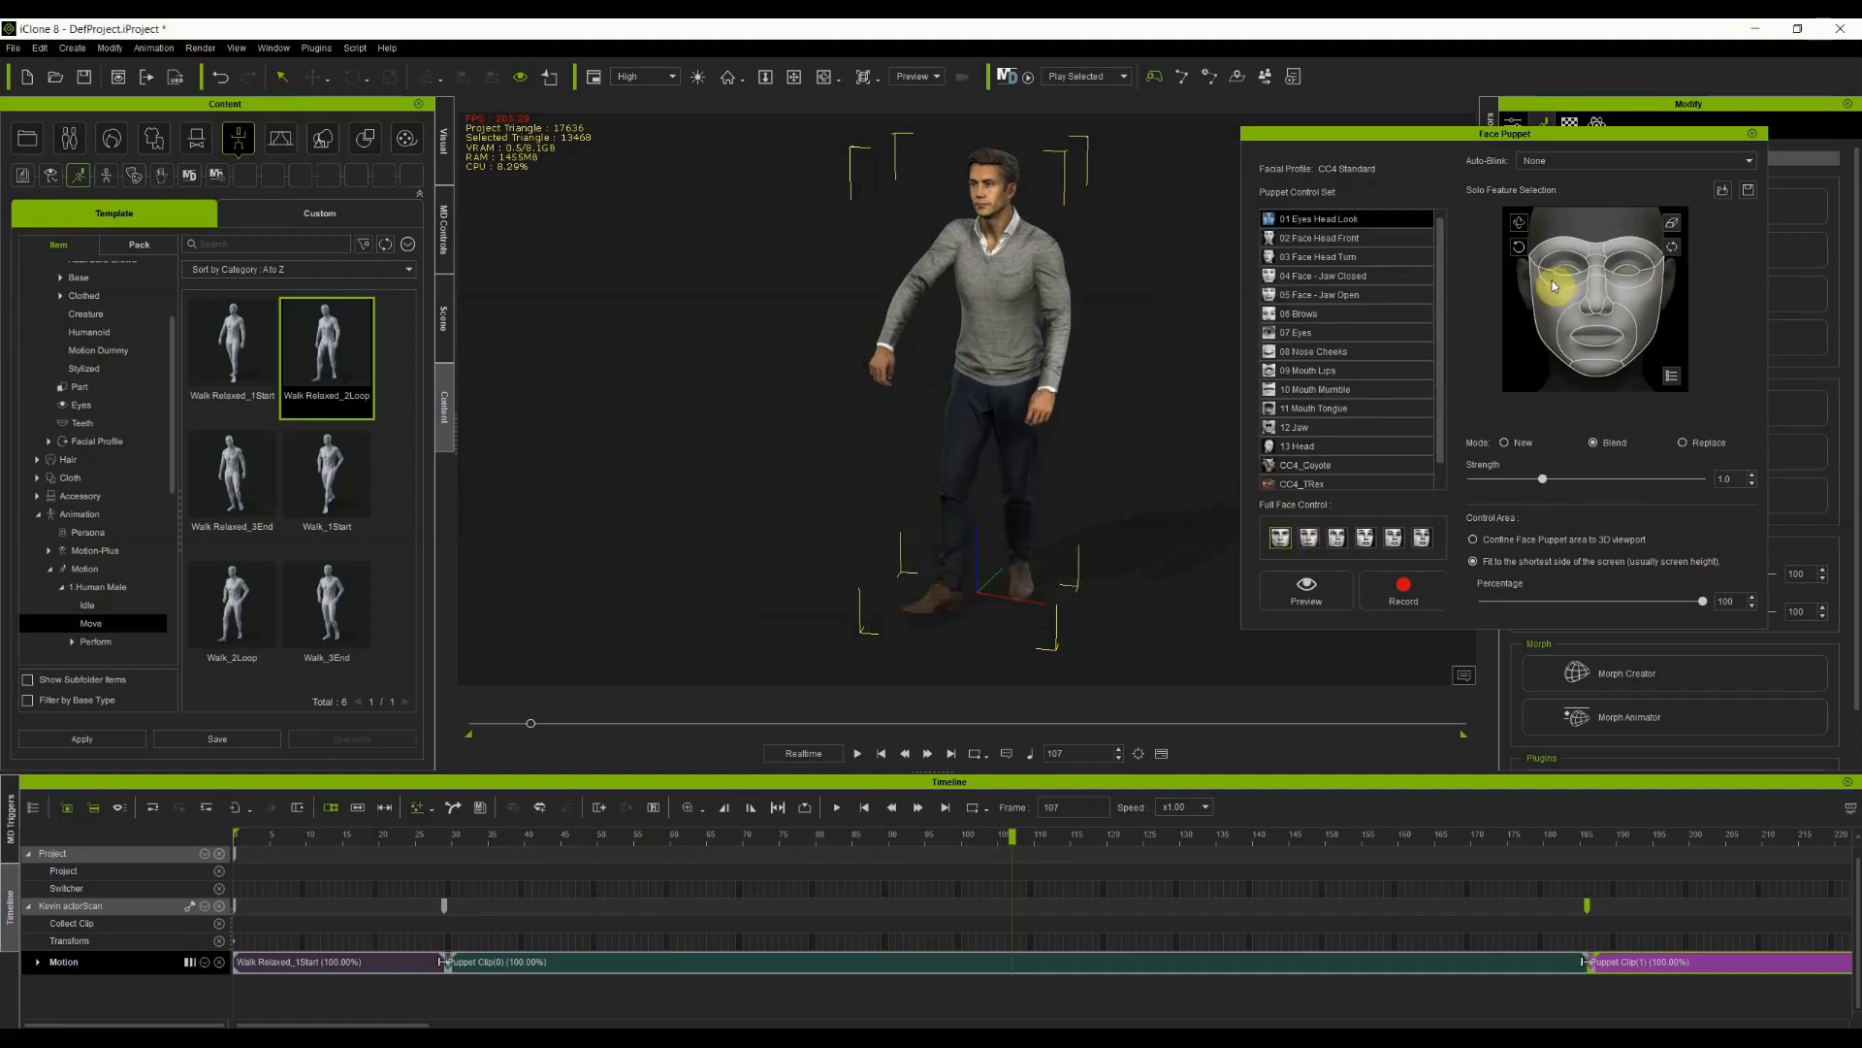
click(1315, 331)
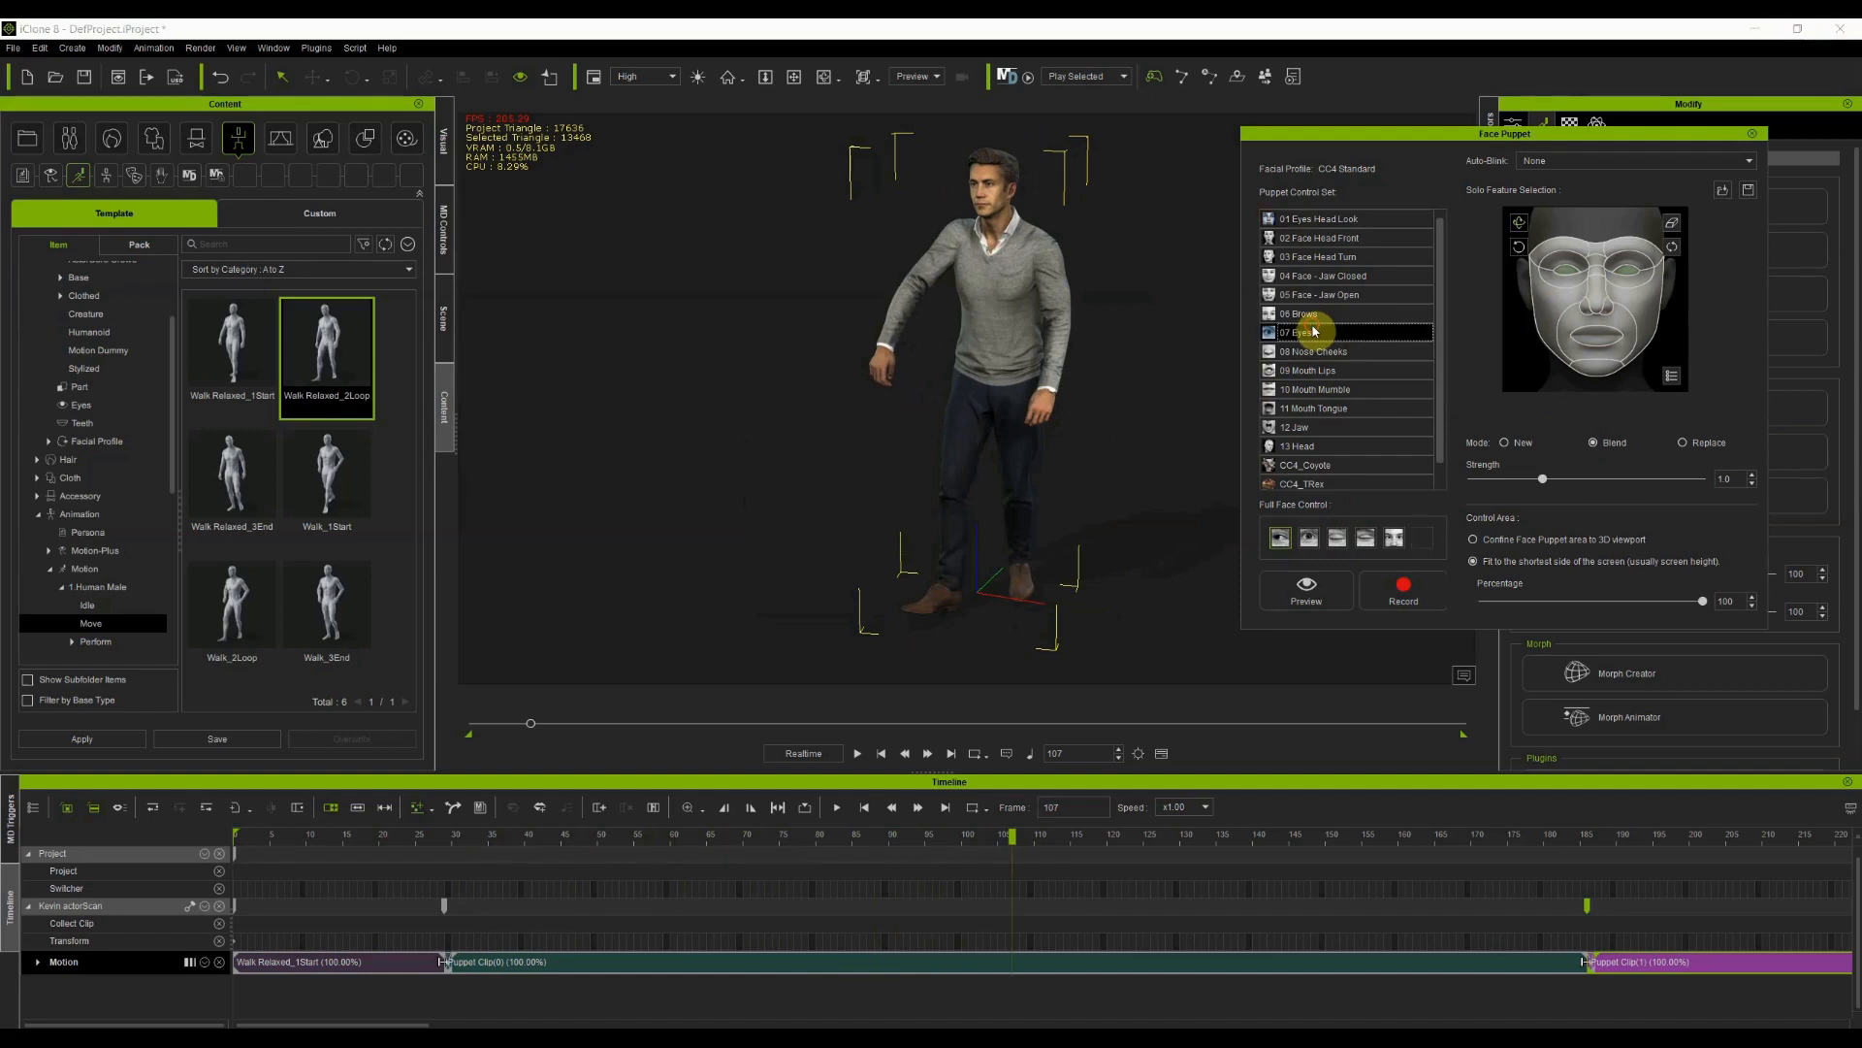
click(1316, 372)
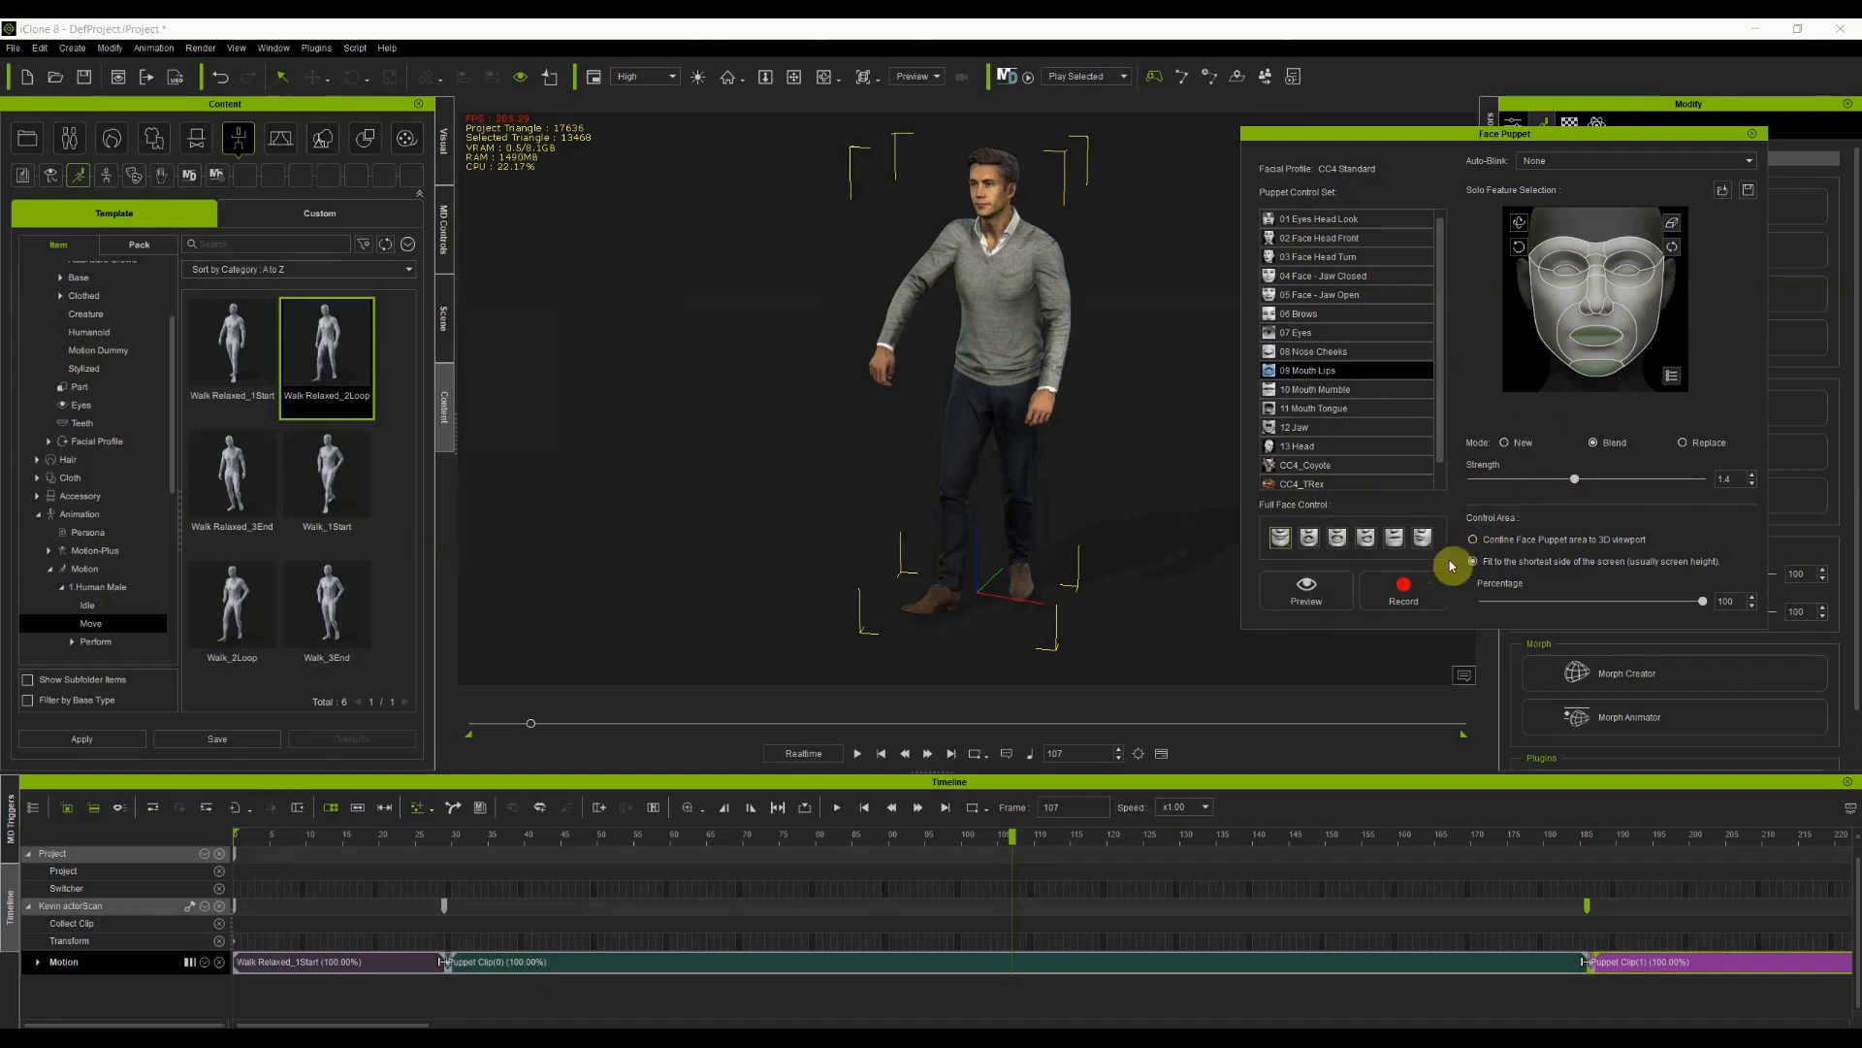
click(1304, 591)
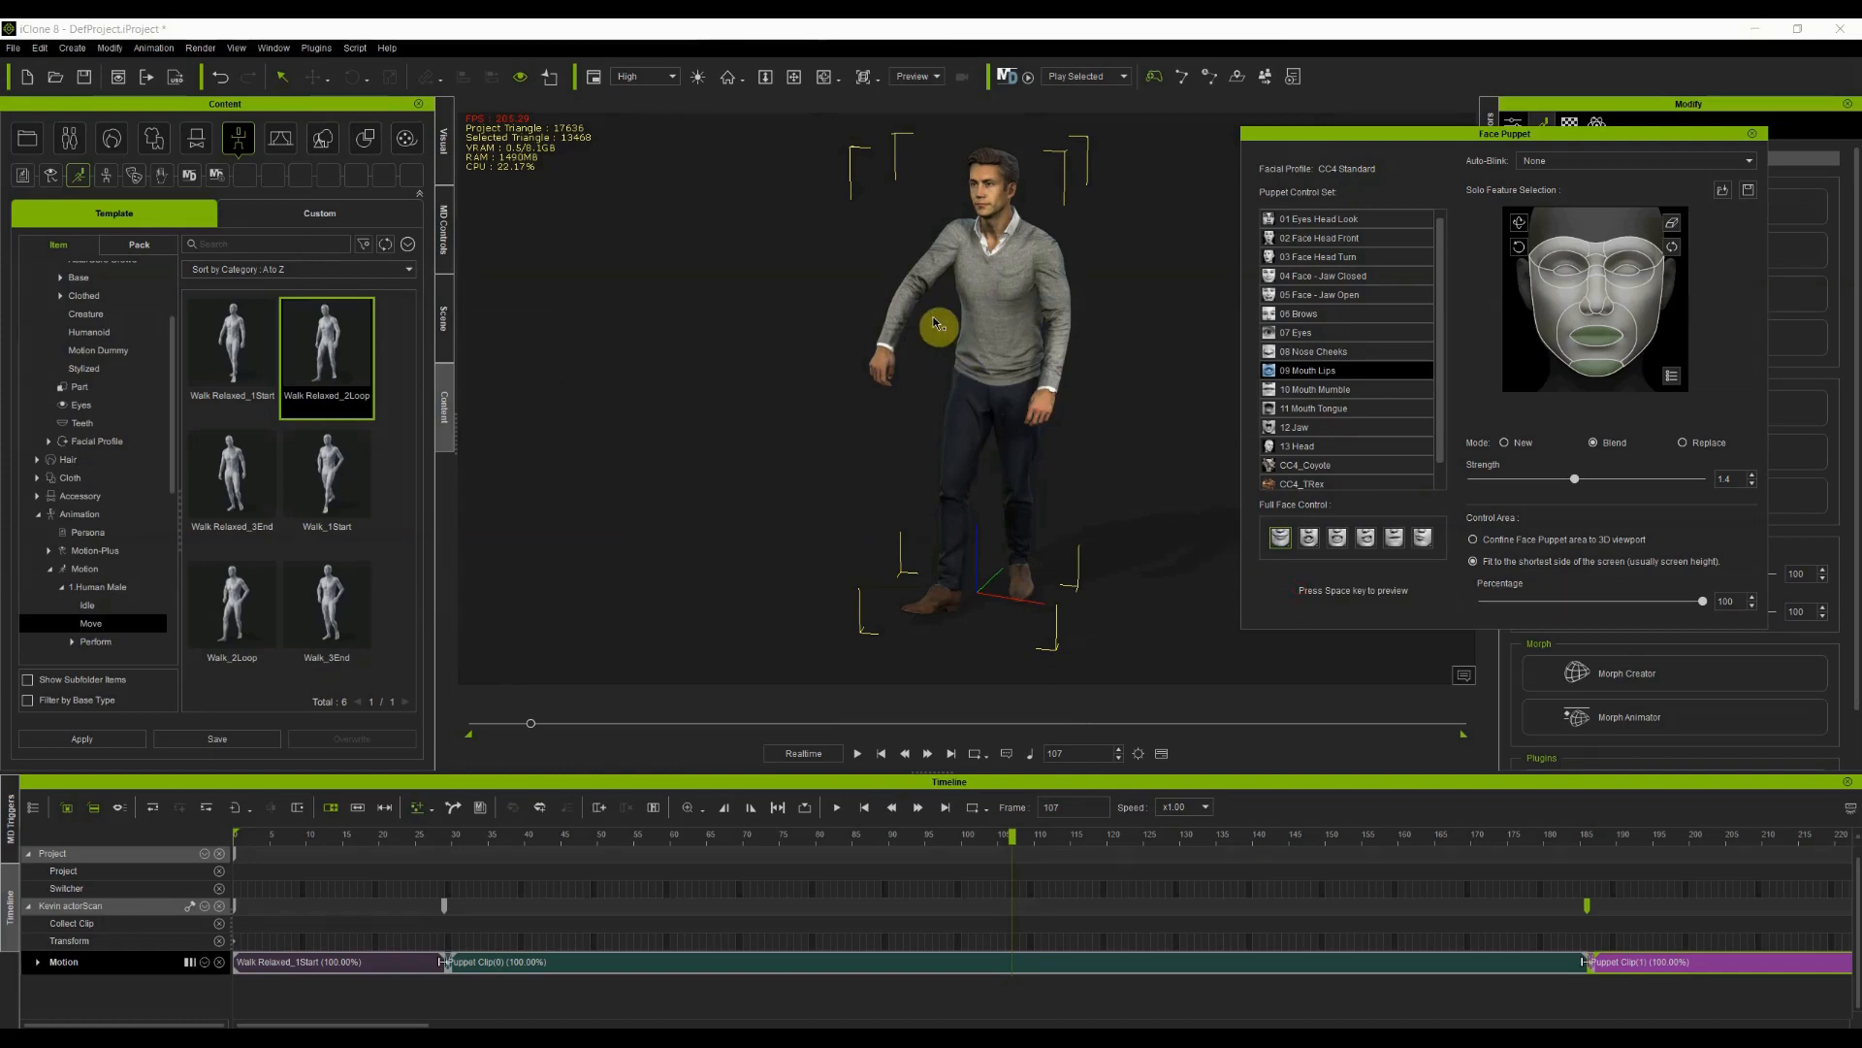
key(space)
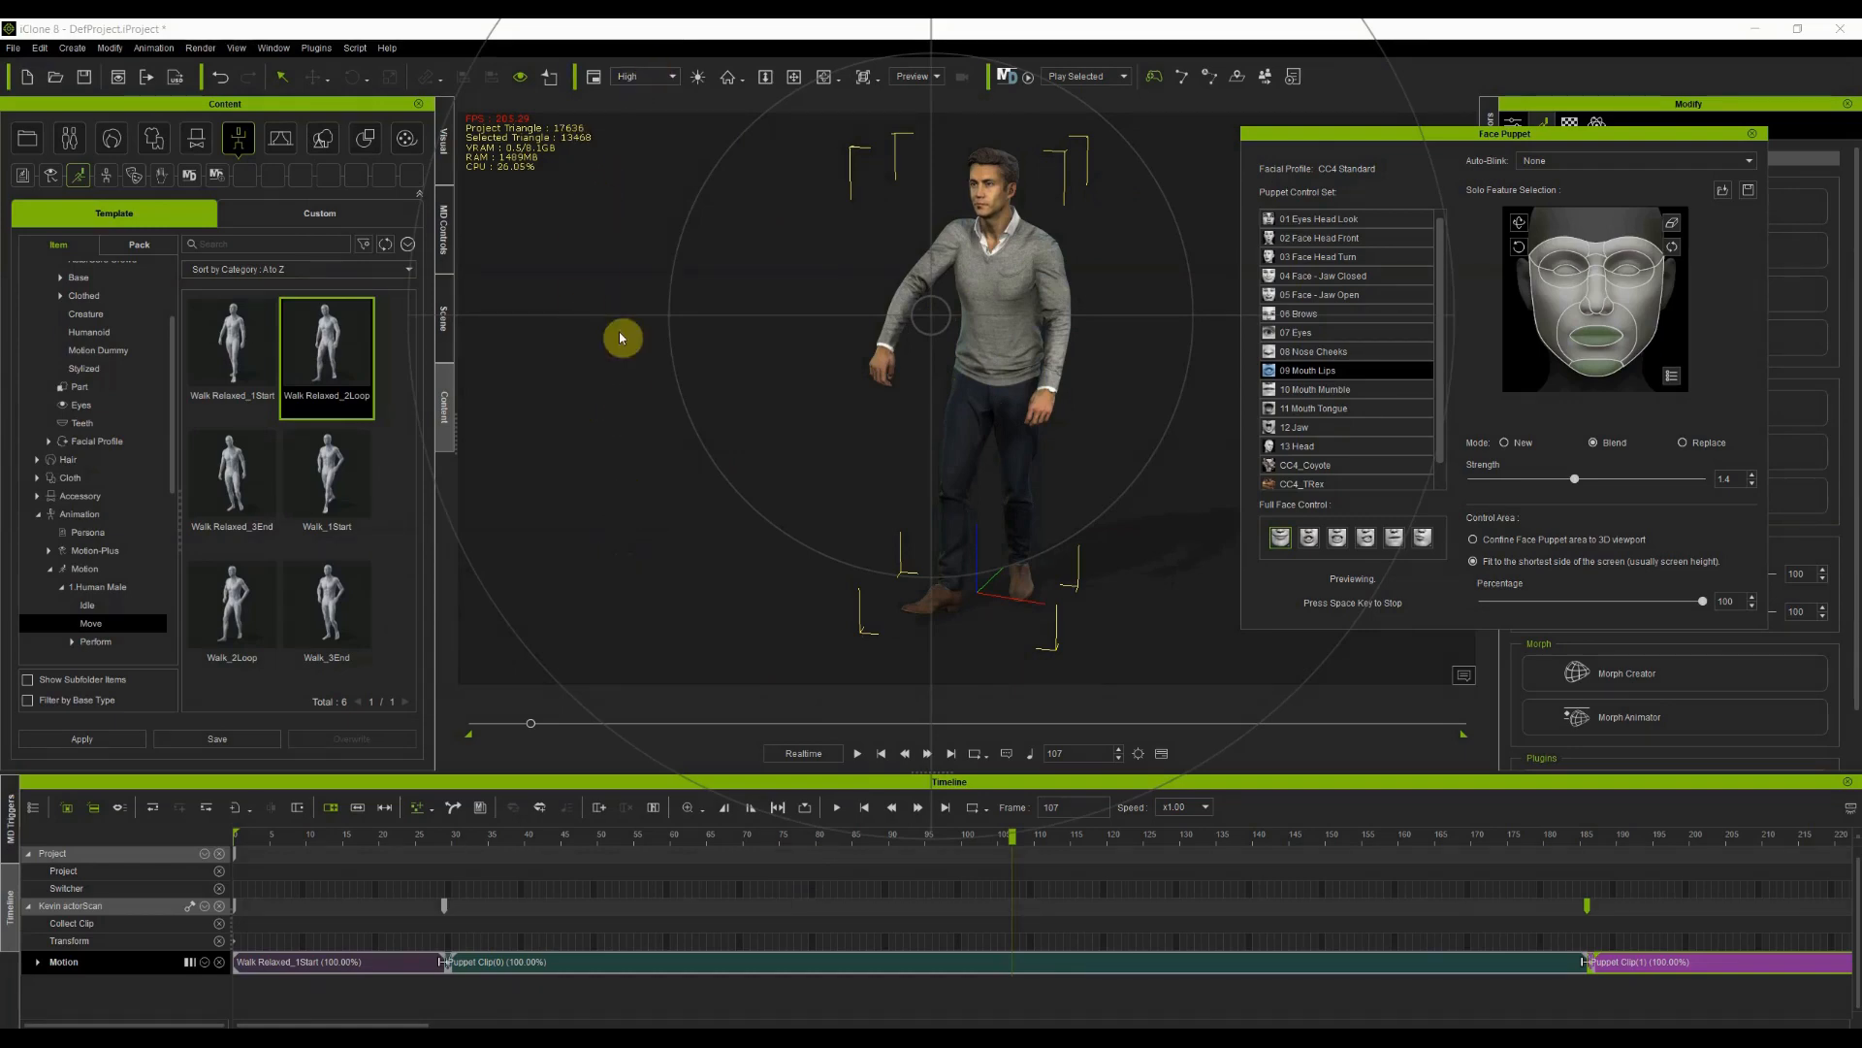
key(space)
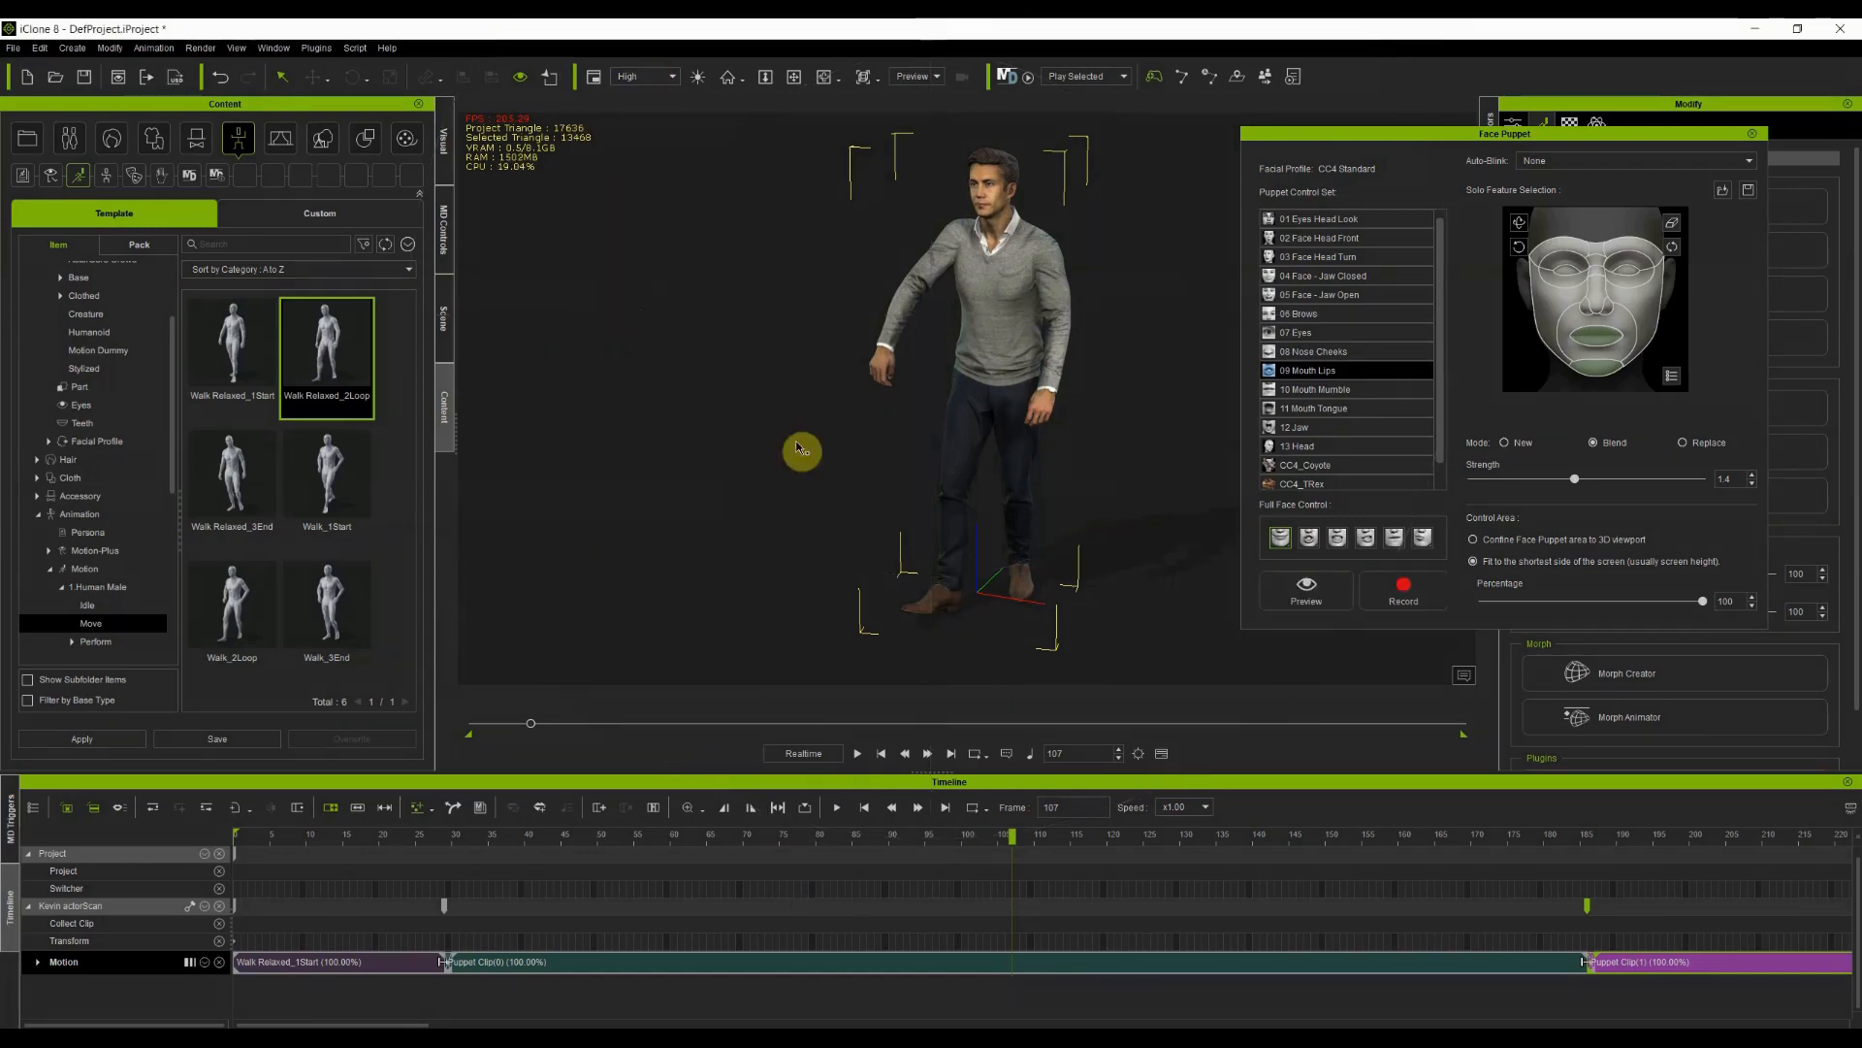
Record a lip performance with the 09 Mouth Lips control set from frame 60 to about frame 390
drag(634, 846, 672, 836)
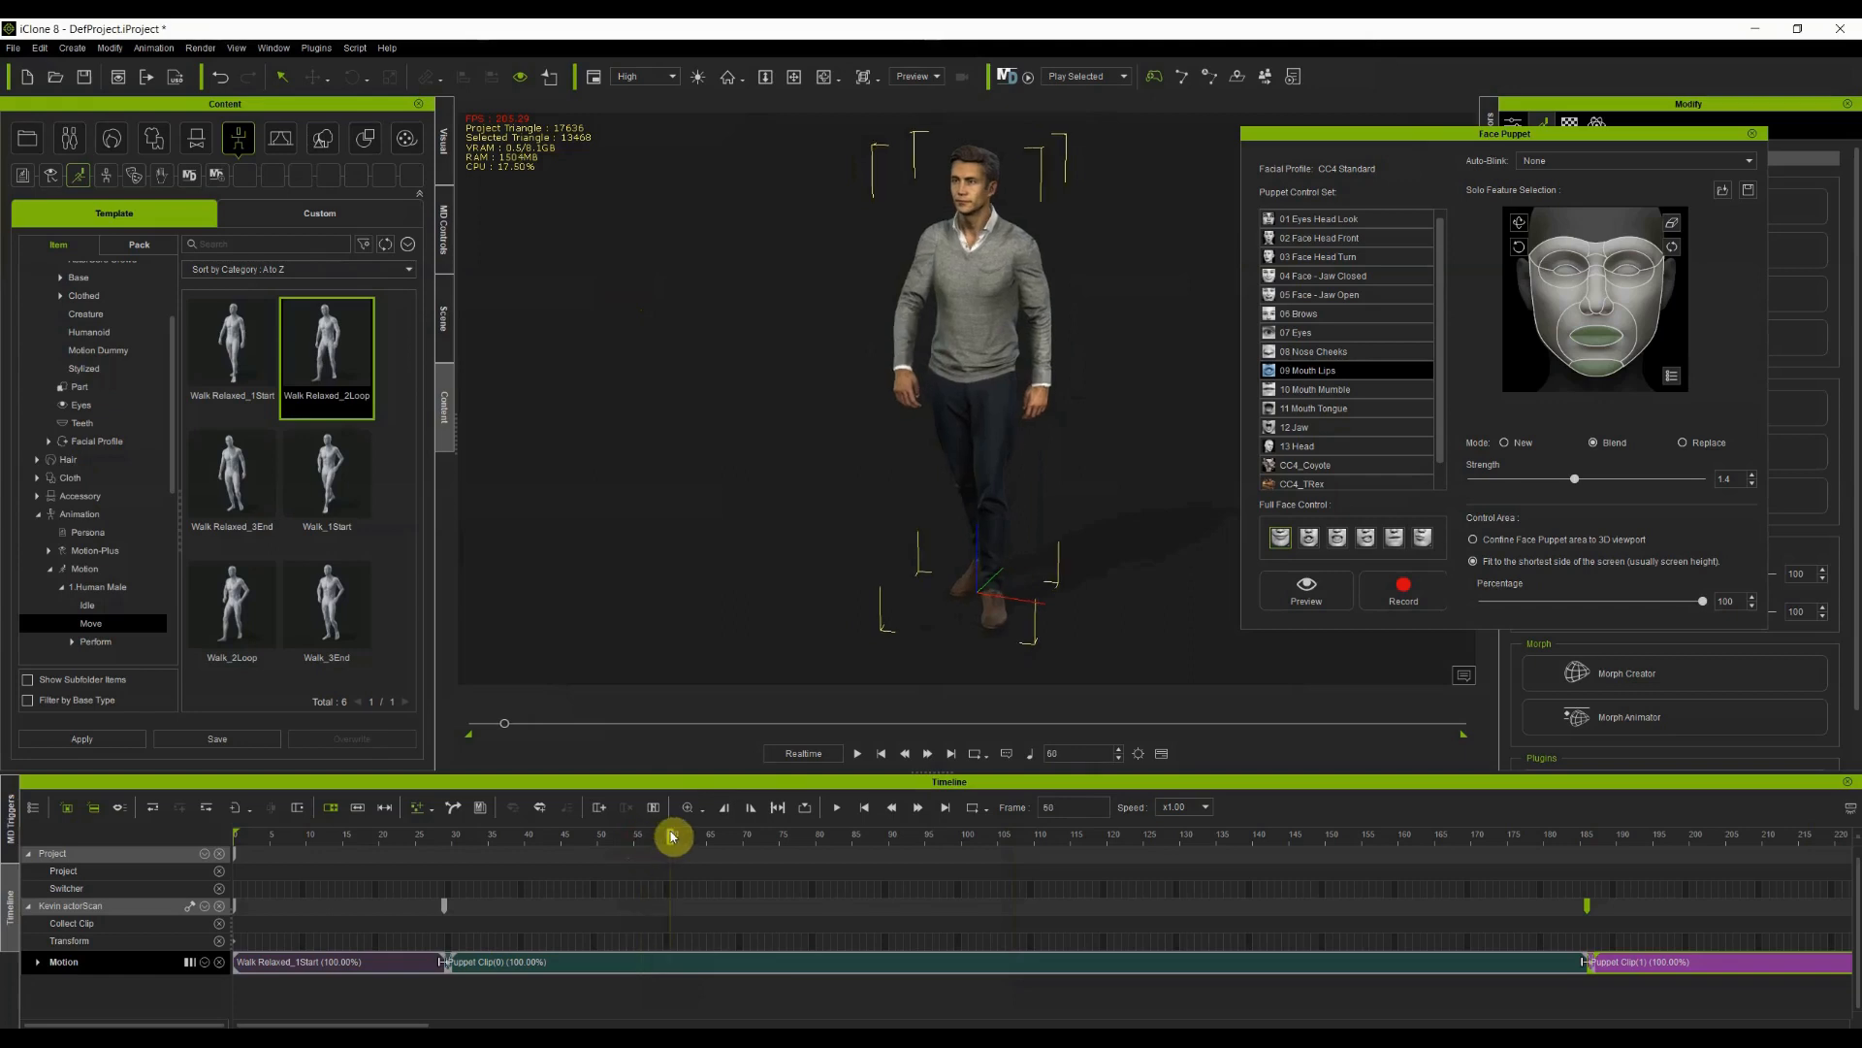
click(1403, 590)
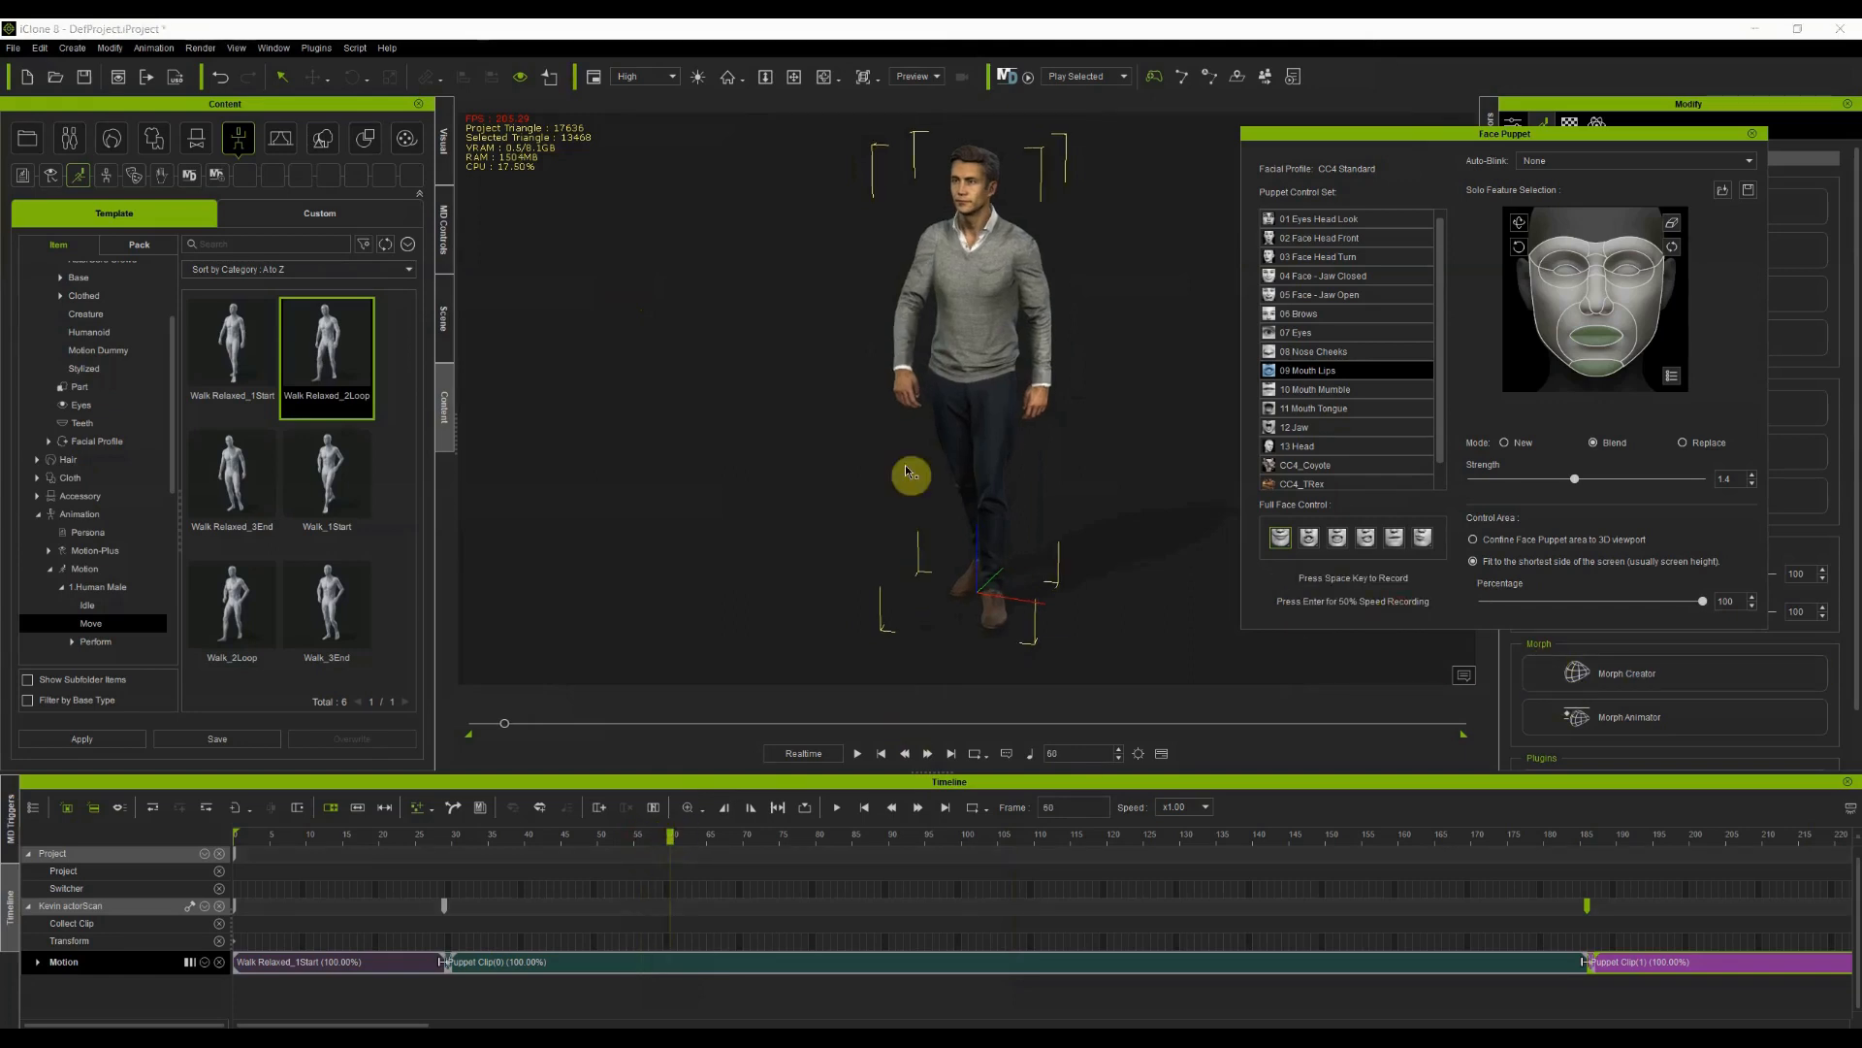
key(space)
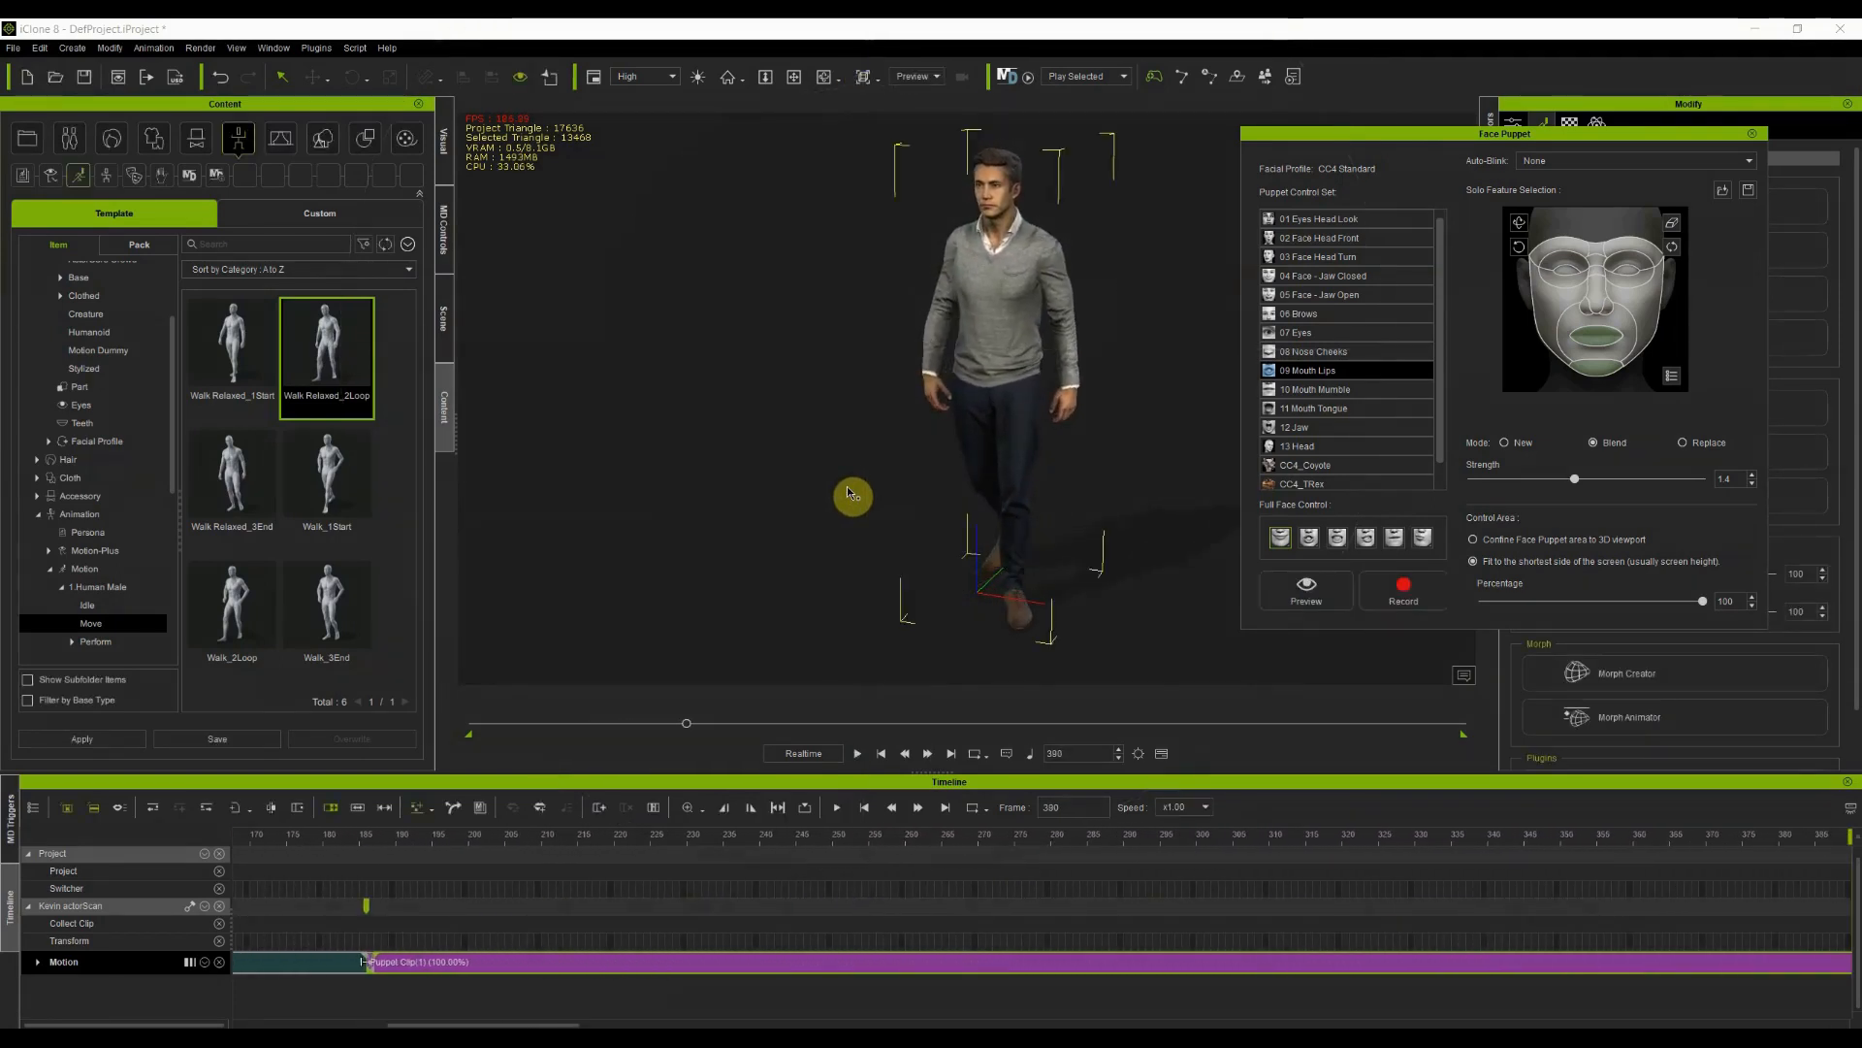
drag(563, 1023, 343, 1024)
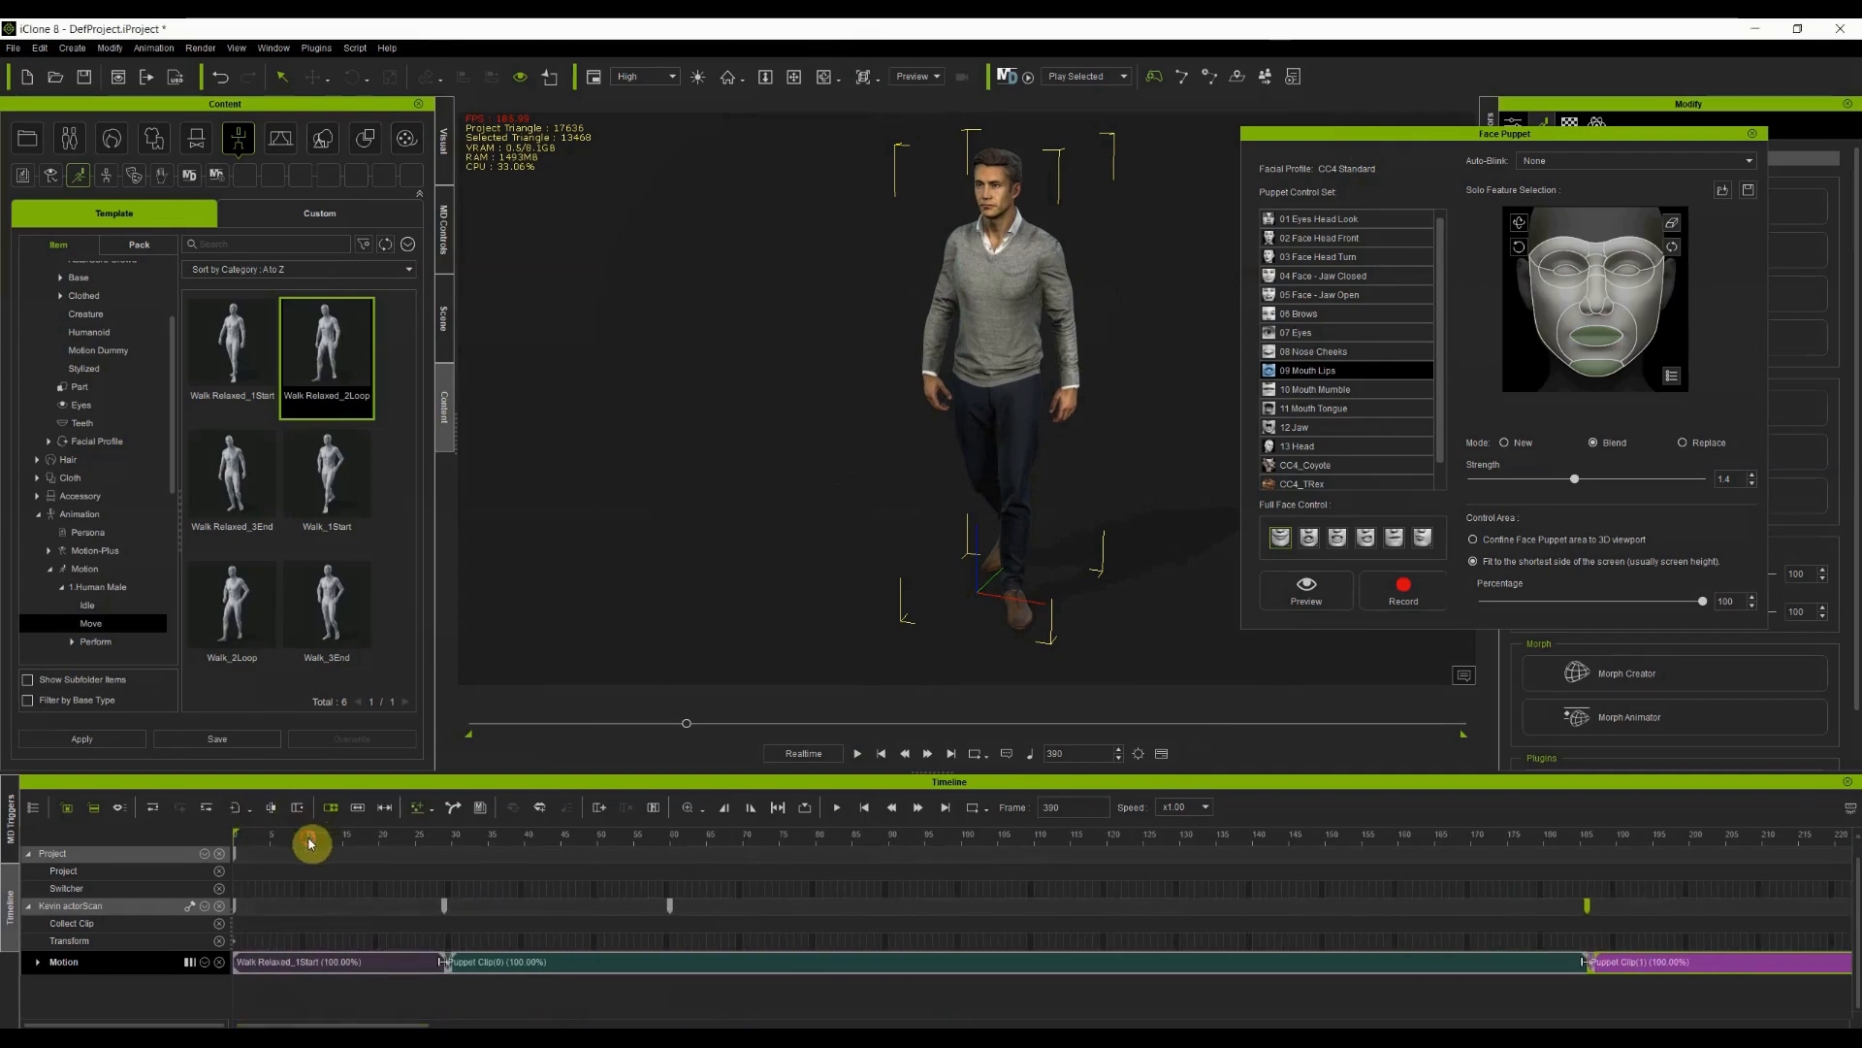
Play back the animation from its start to review the recorded lip movement together with the arm motion
key(space)
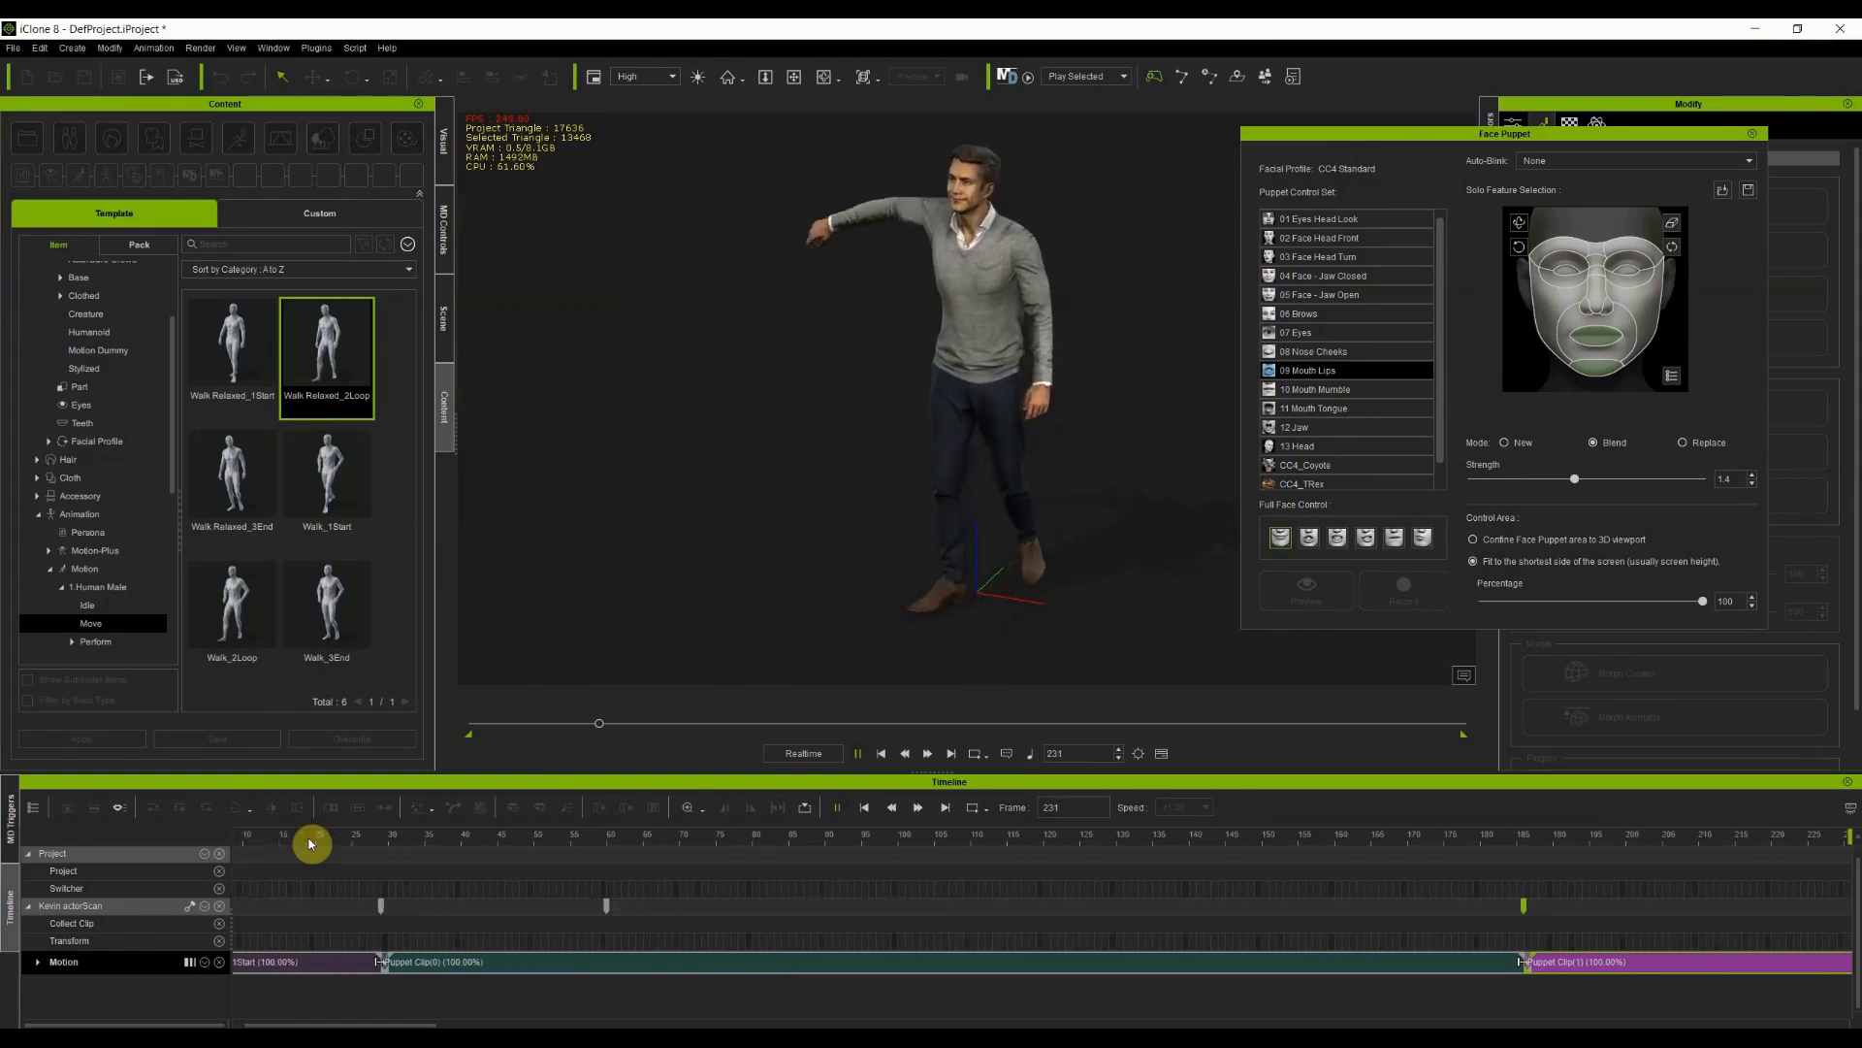
key(space)
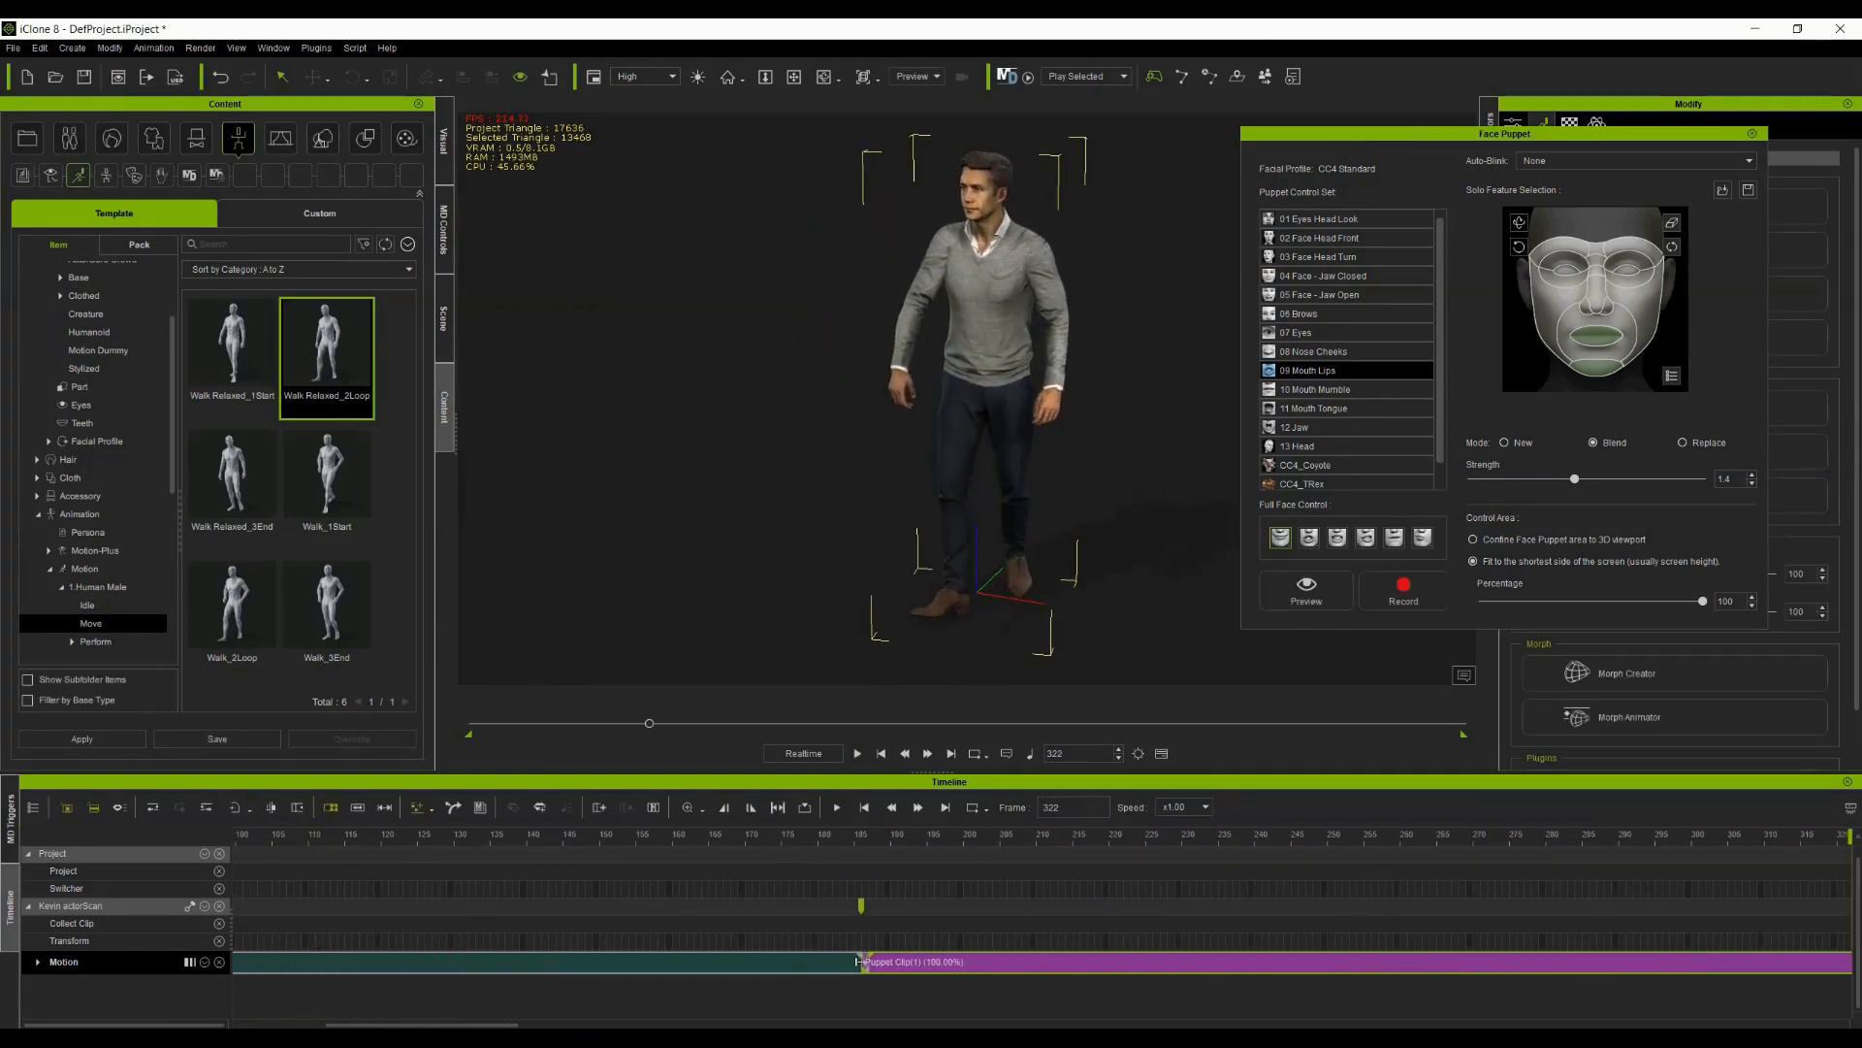
drag(482, 1024, 393, 1024)
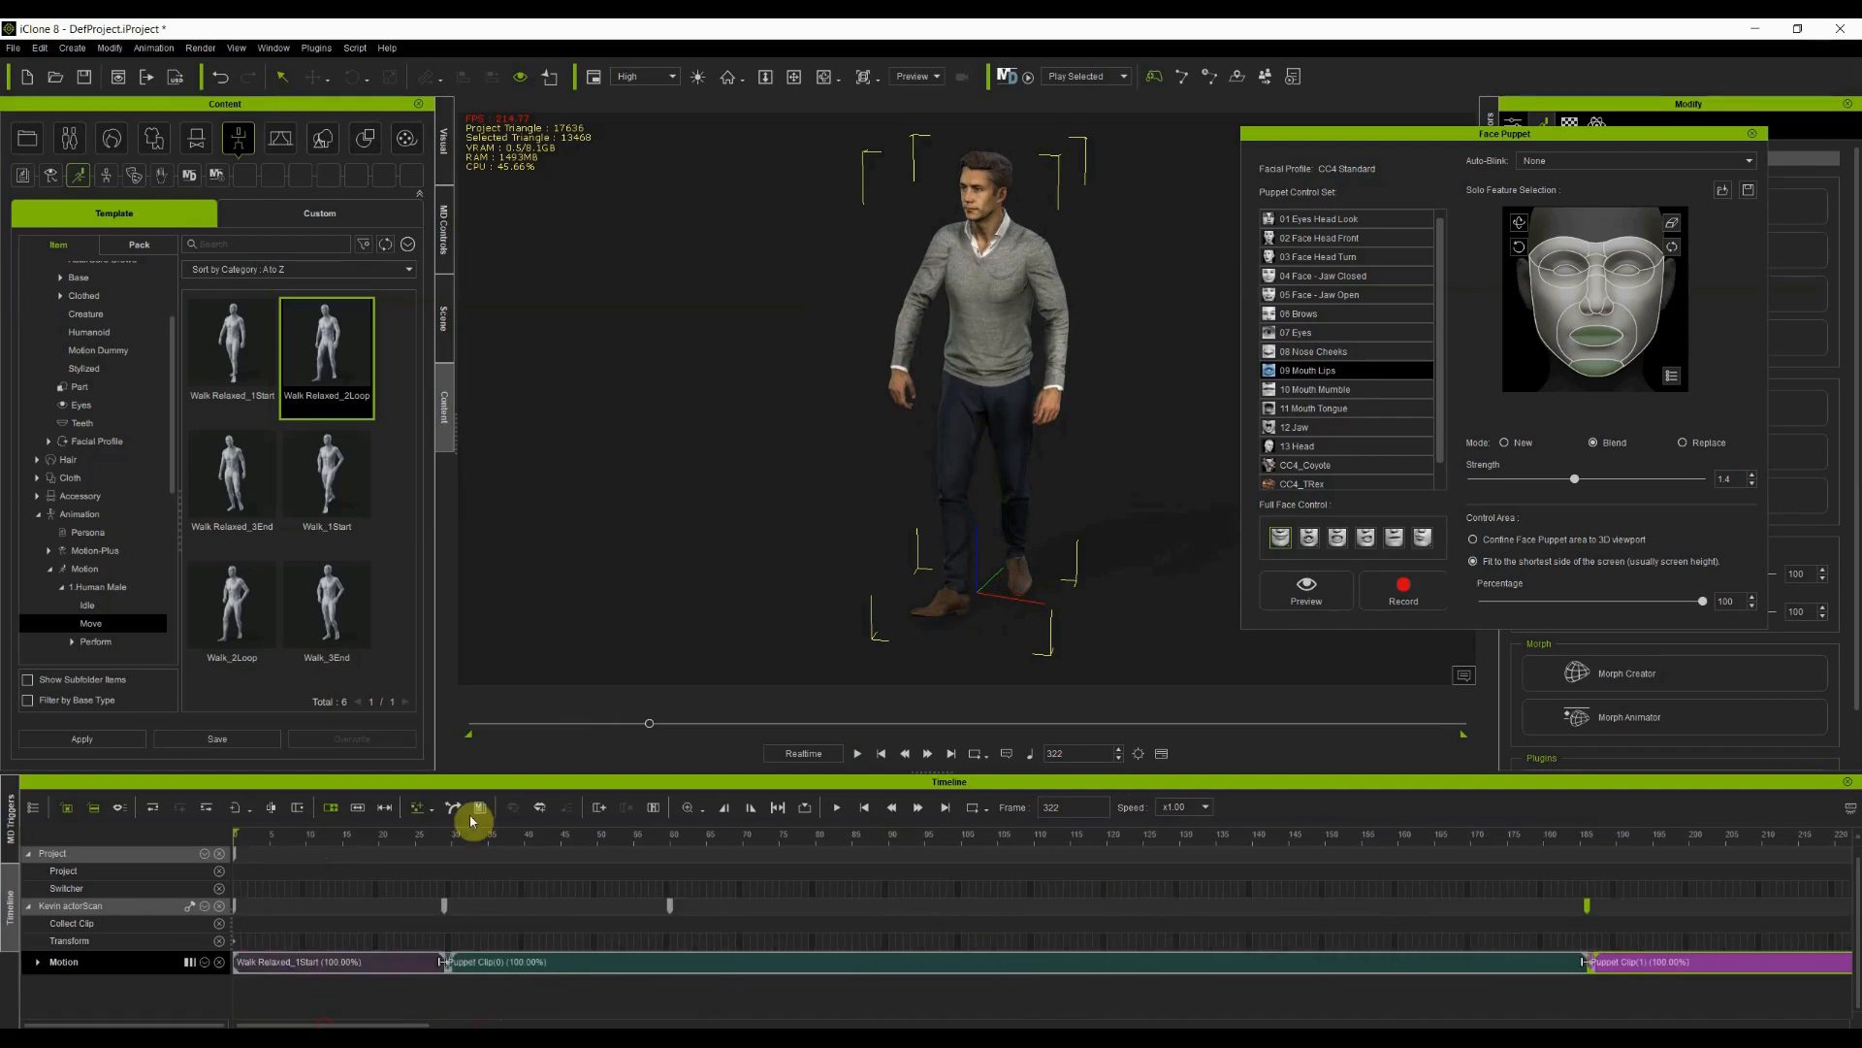
Record an eye performance with the 07 Eyes control set from frame 60, and close Face Puppet after reviewing it
drag(616, 847, 676, 844)
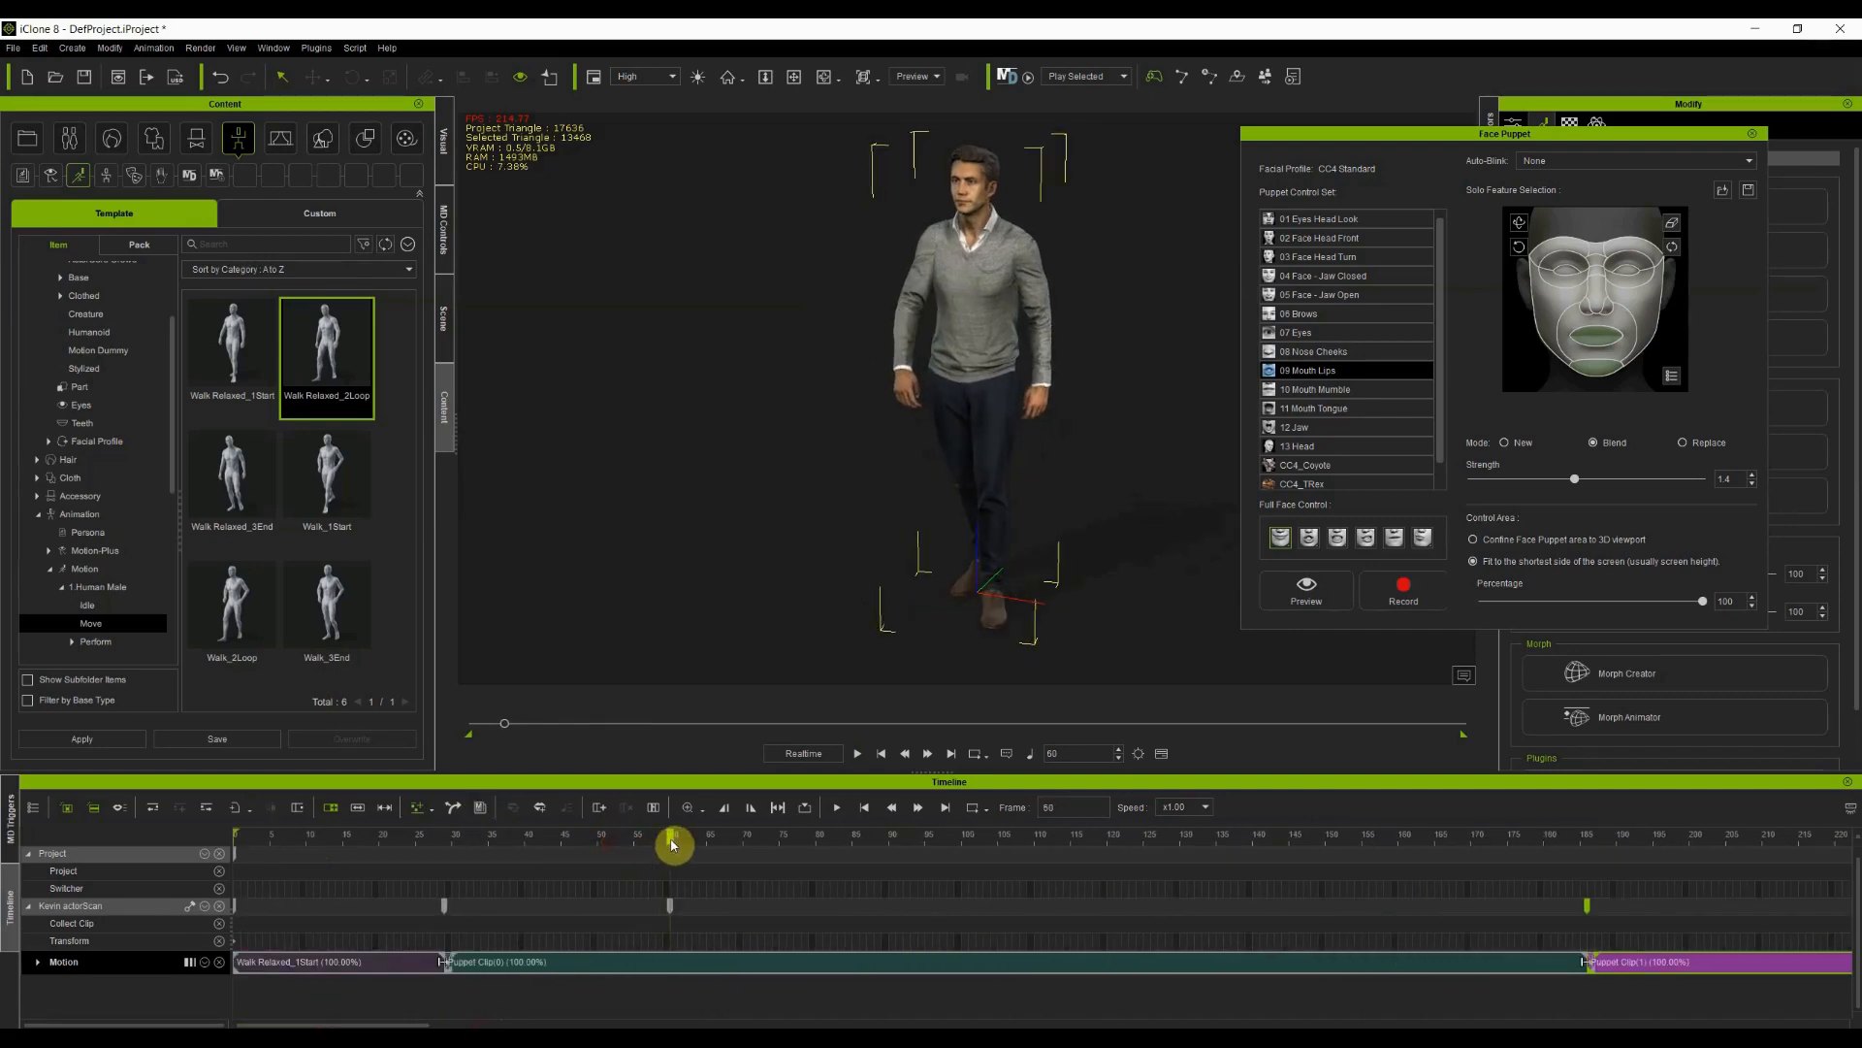
click(1320, 337)
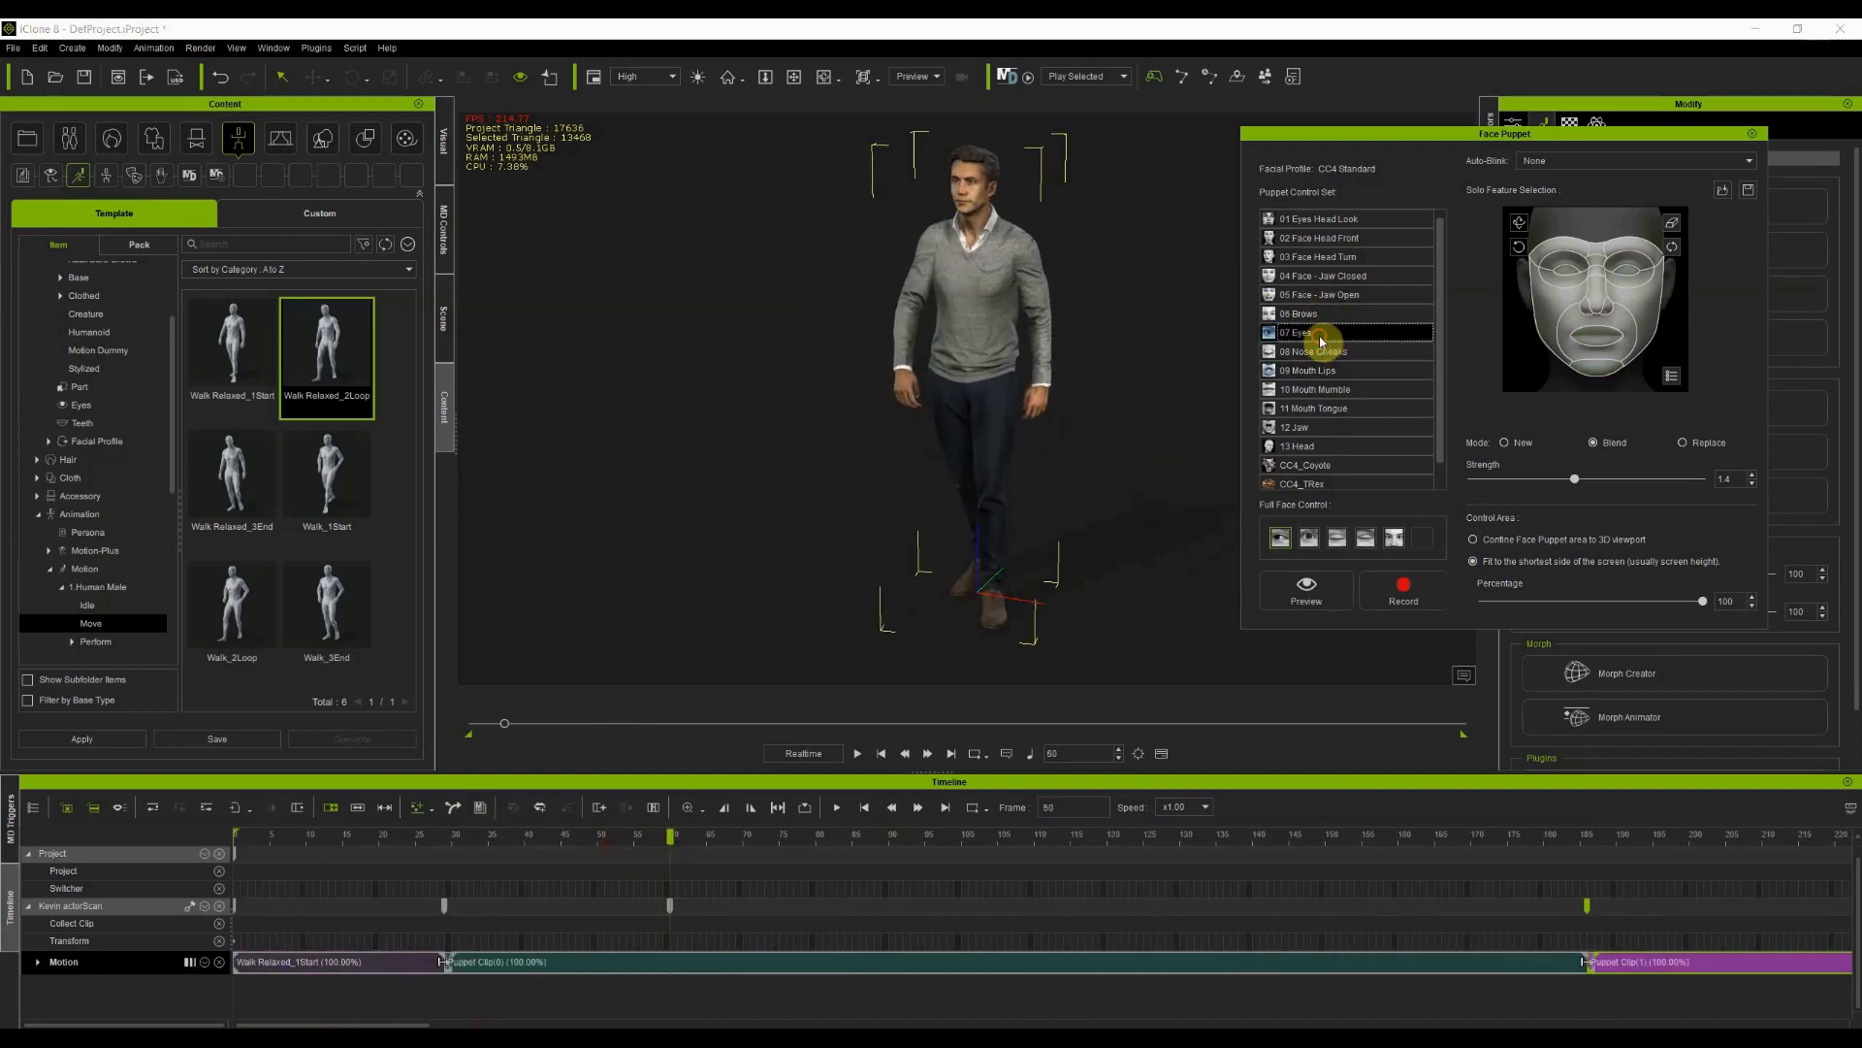
click(1403, 590)
key(space)
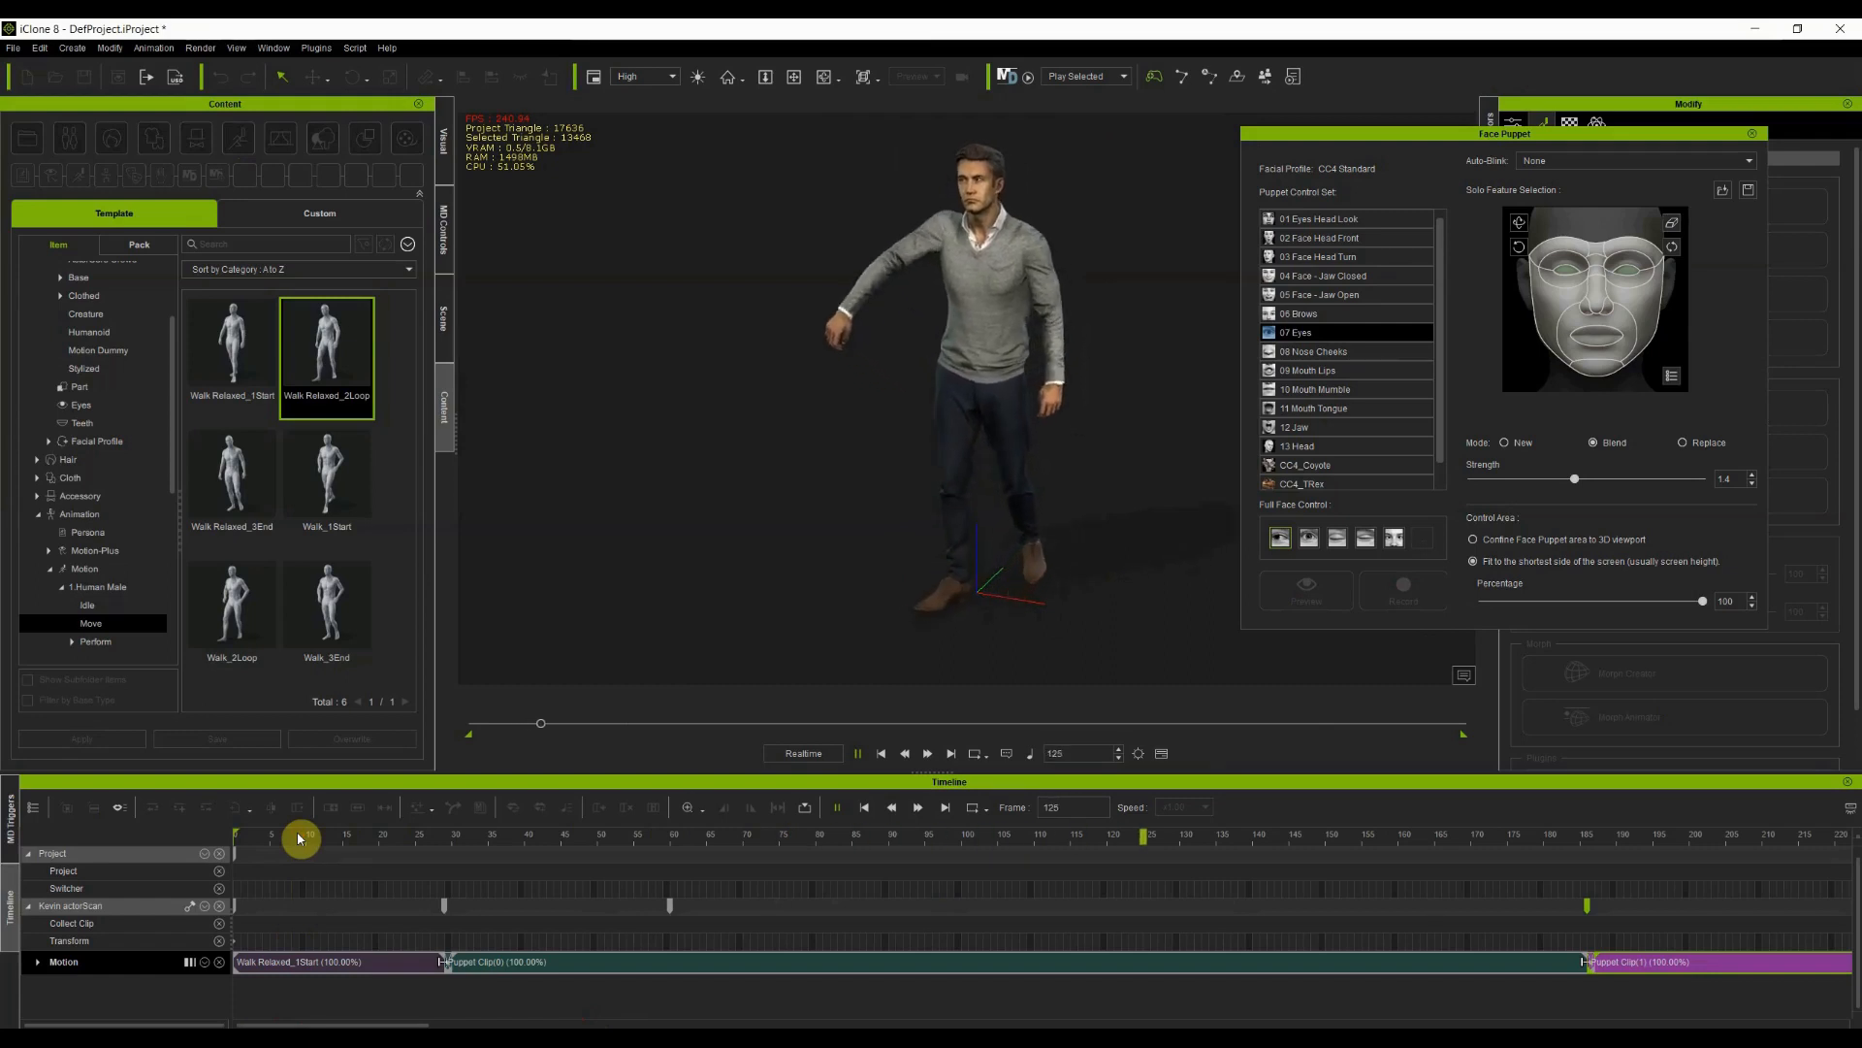
key(space)
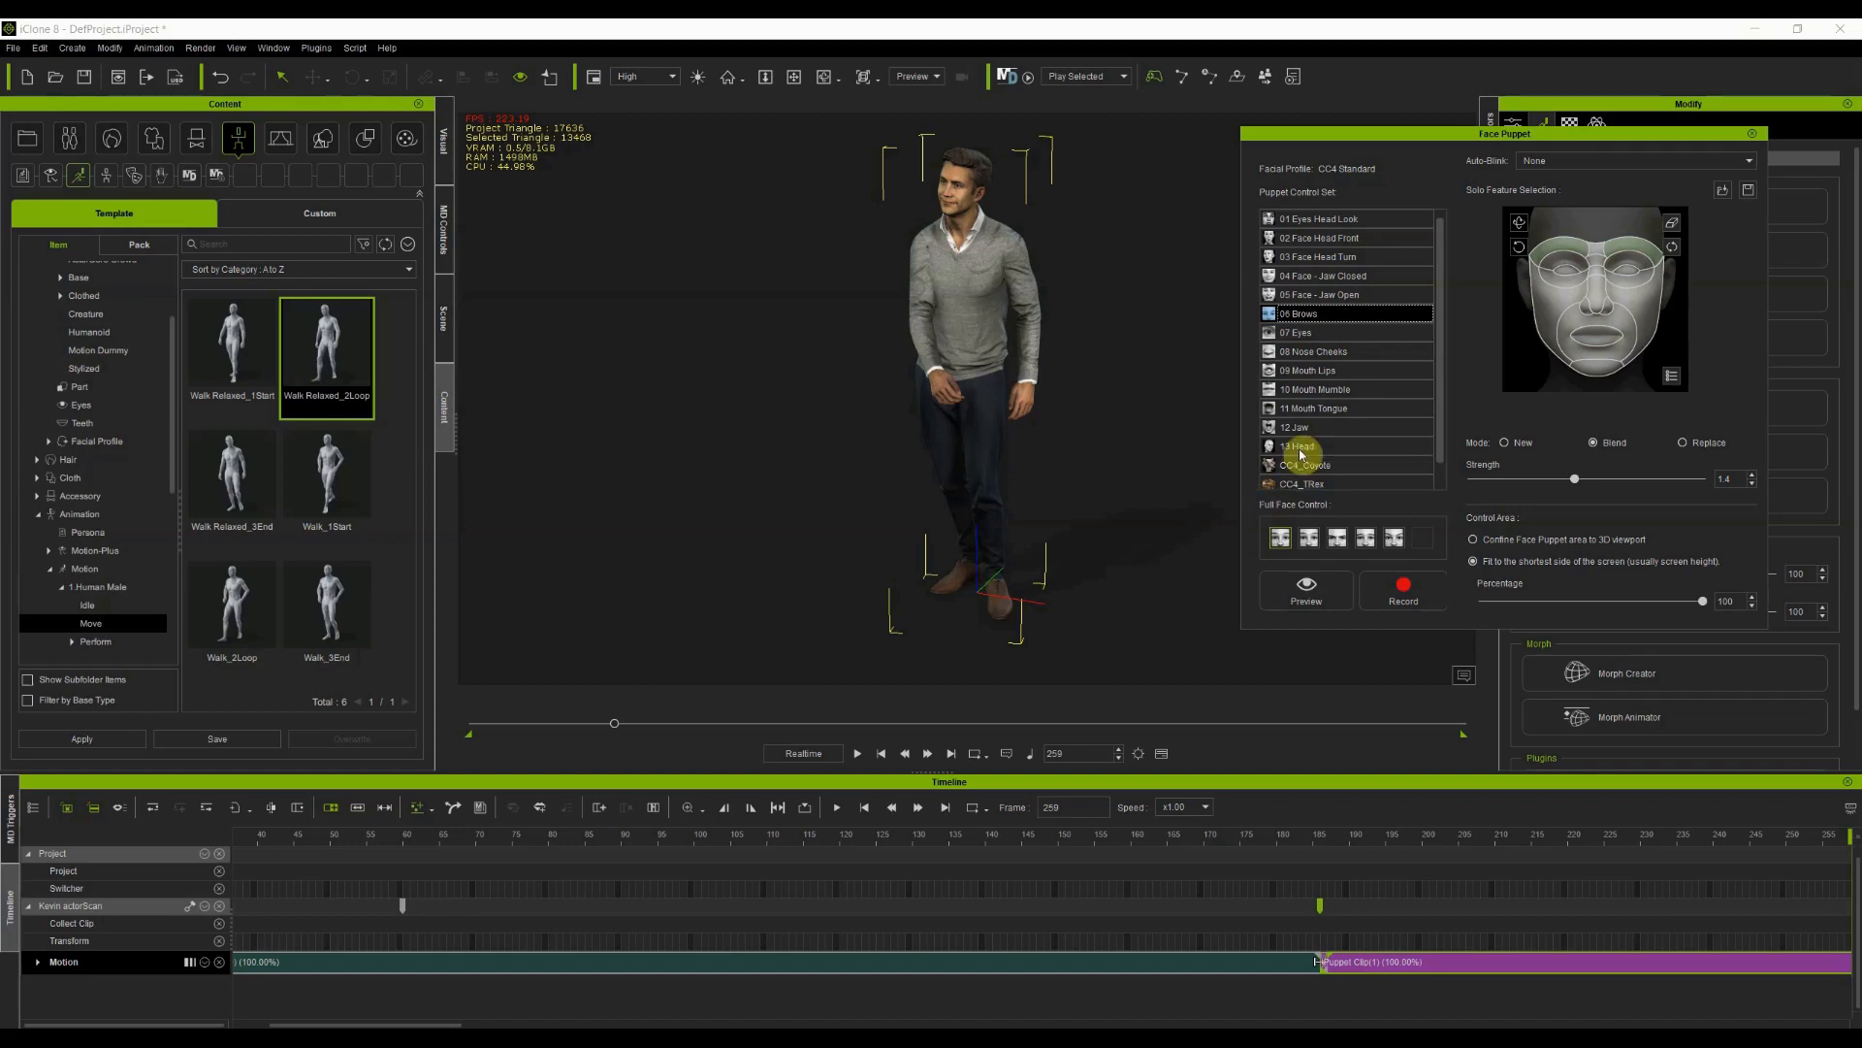
click(1753, 138)
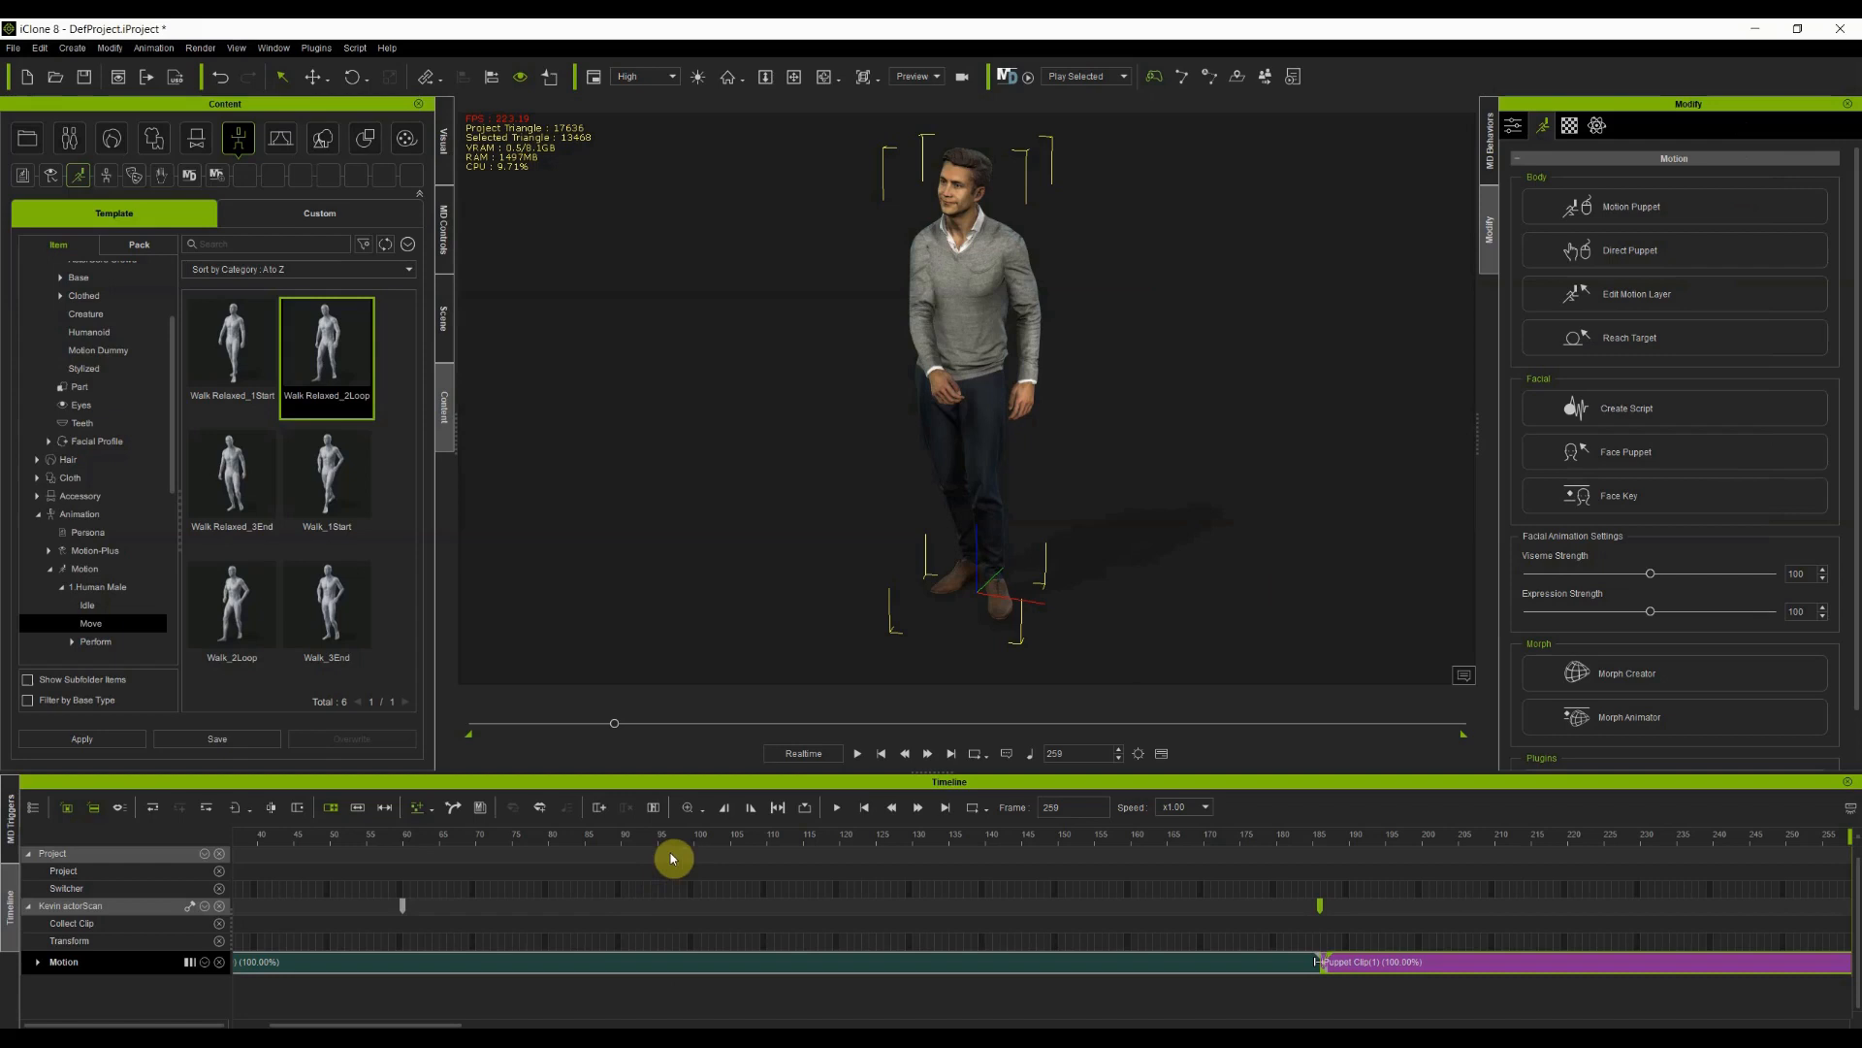
Move the playhead to frame 18, open Face Key for the character and dismiss the expression data notice
drag(657, 843, 3, 887)
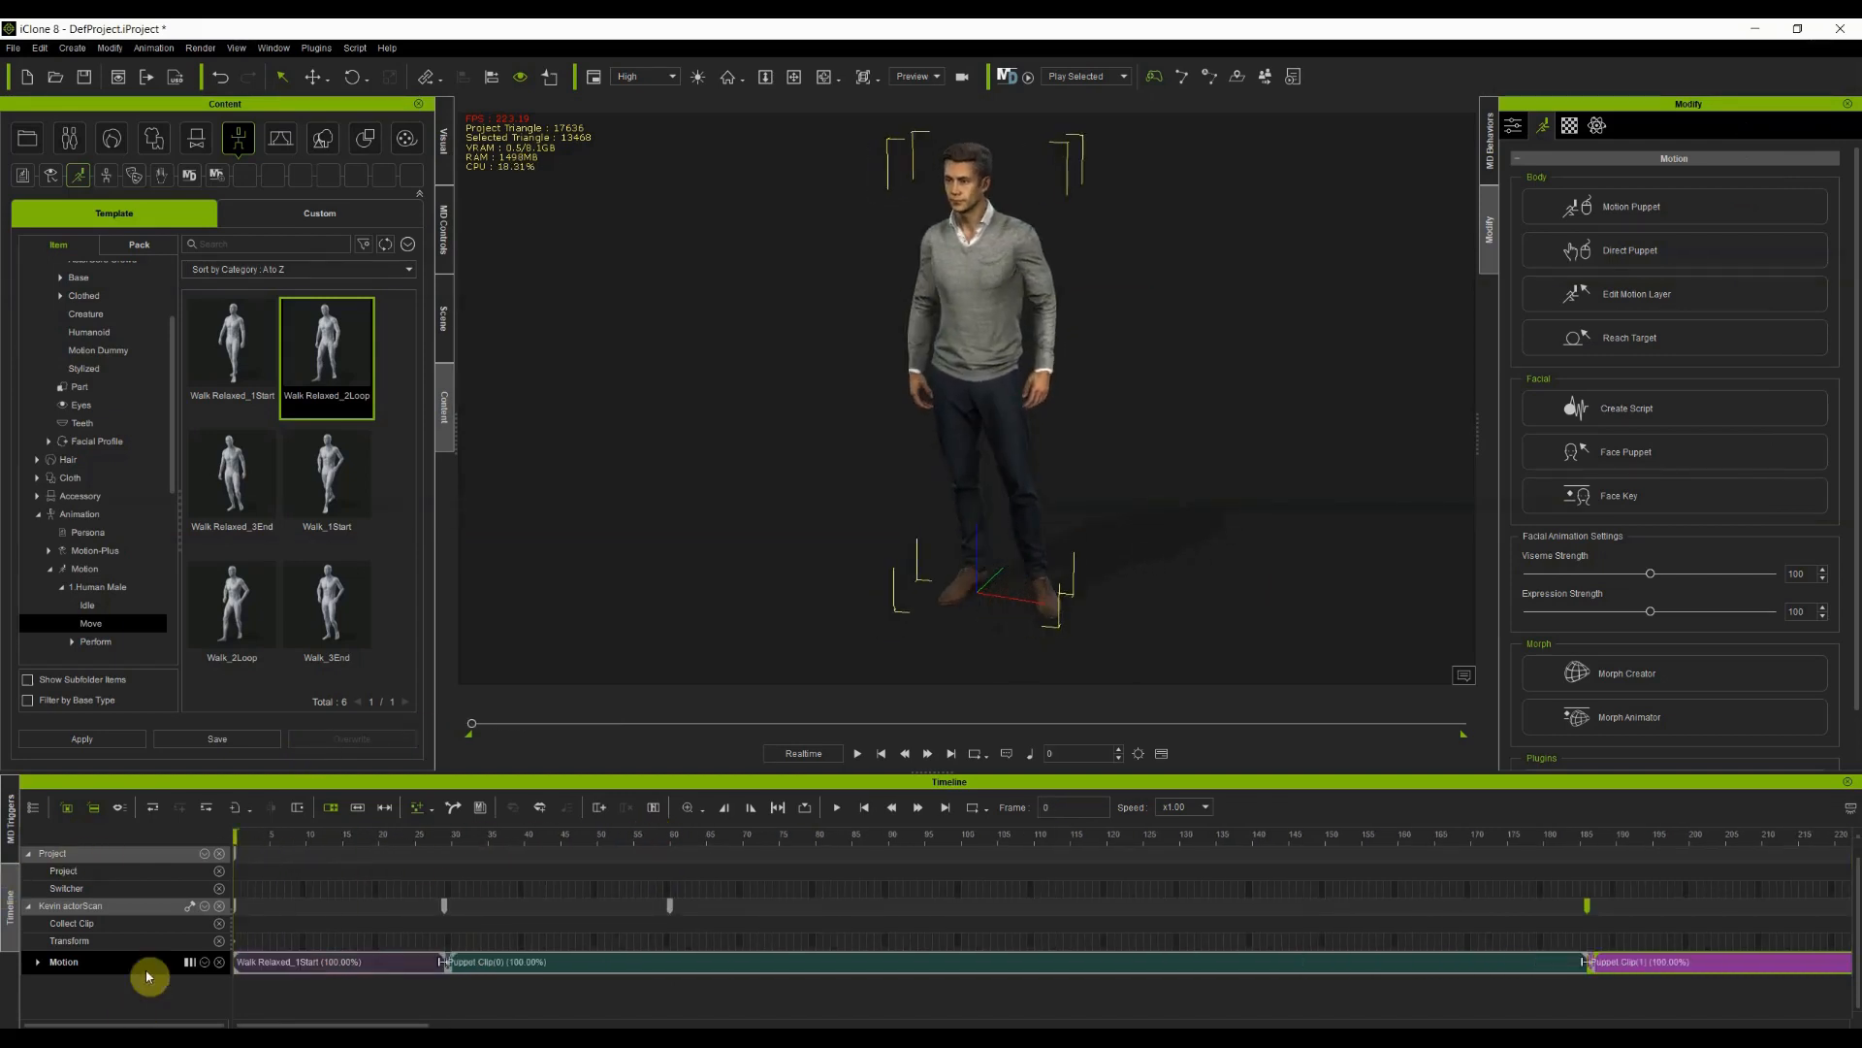
click(365, 837)
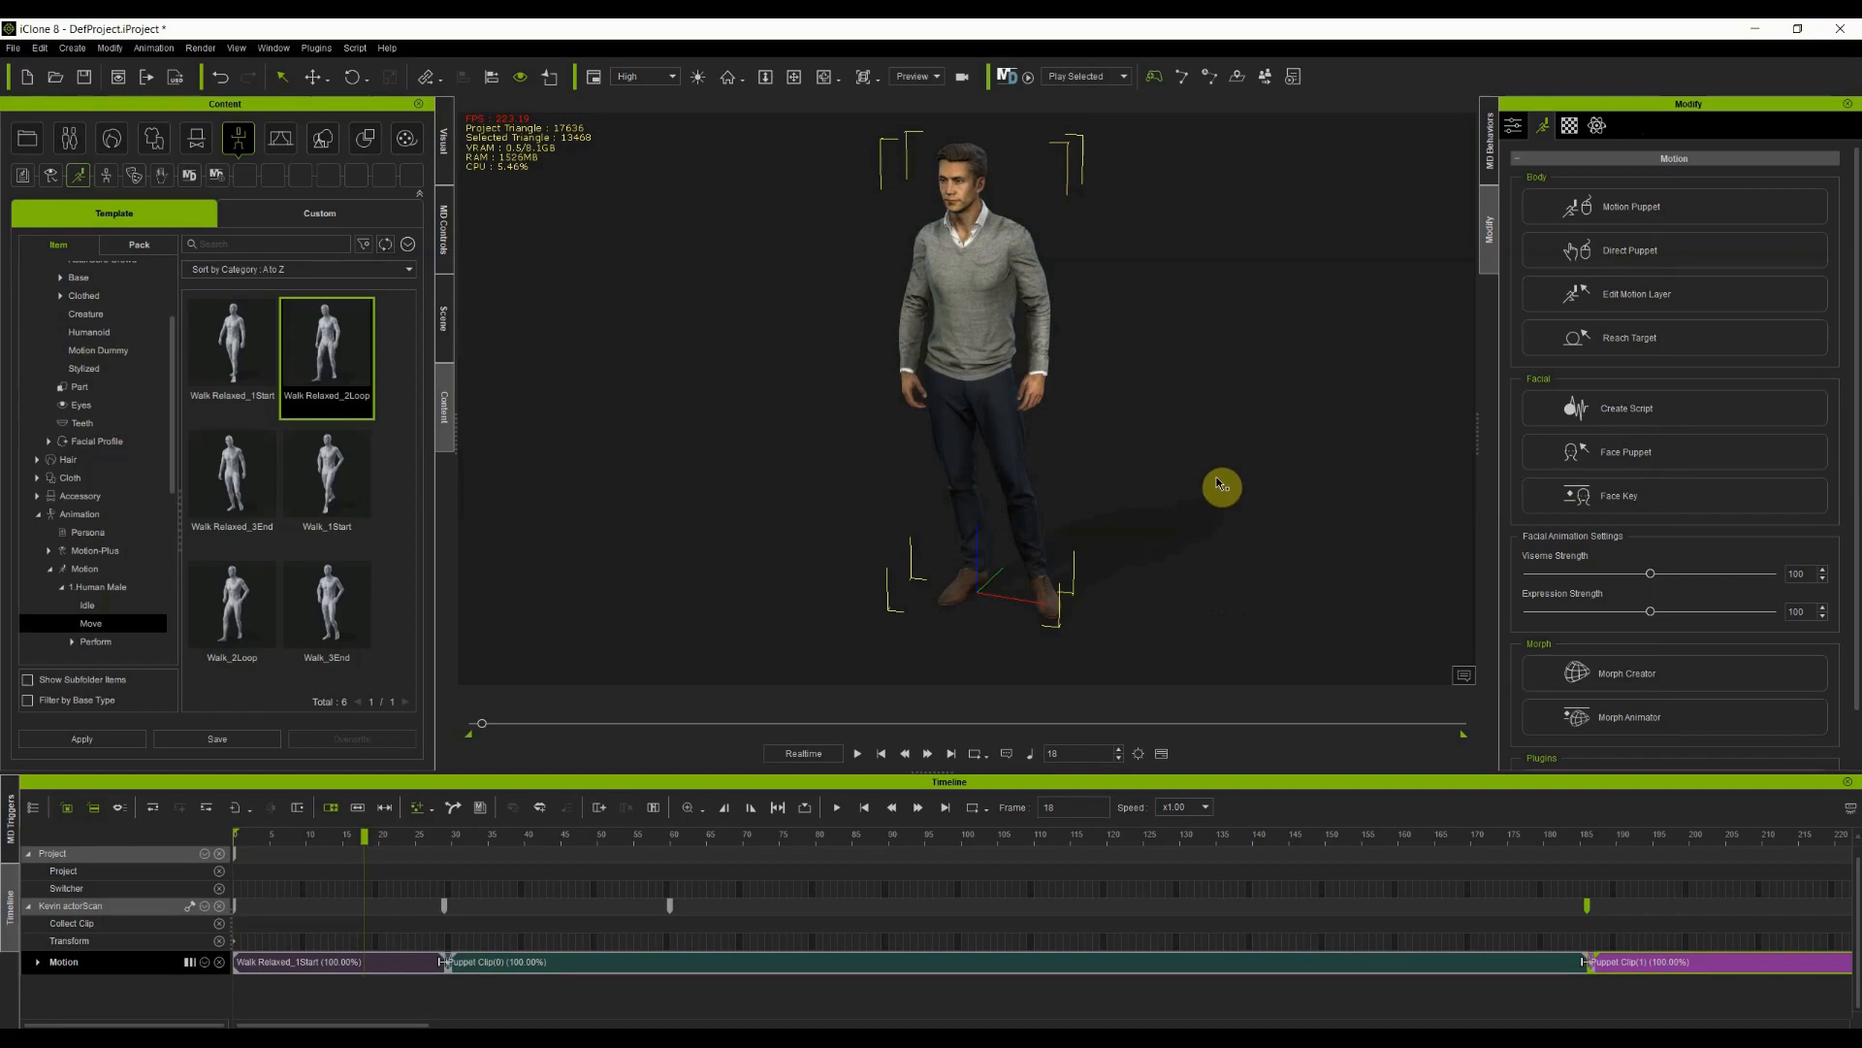
click(1662, 493)
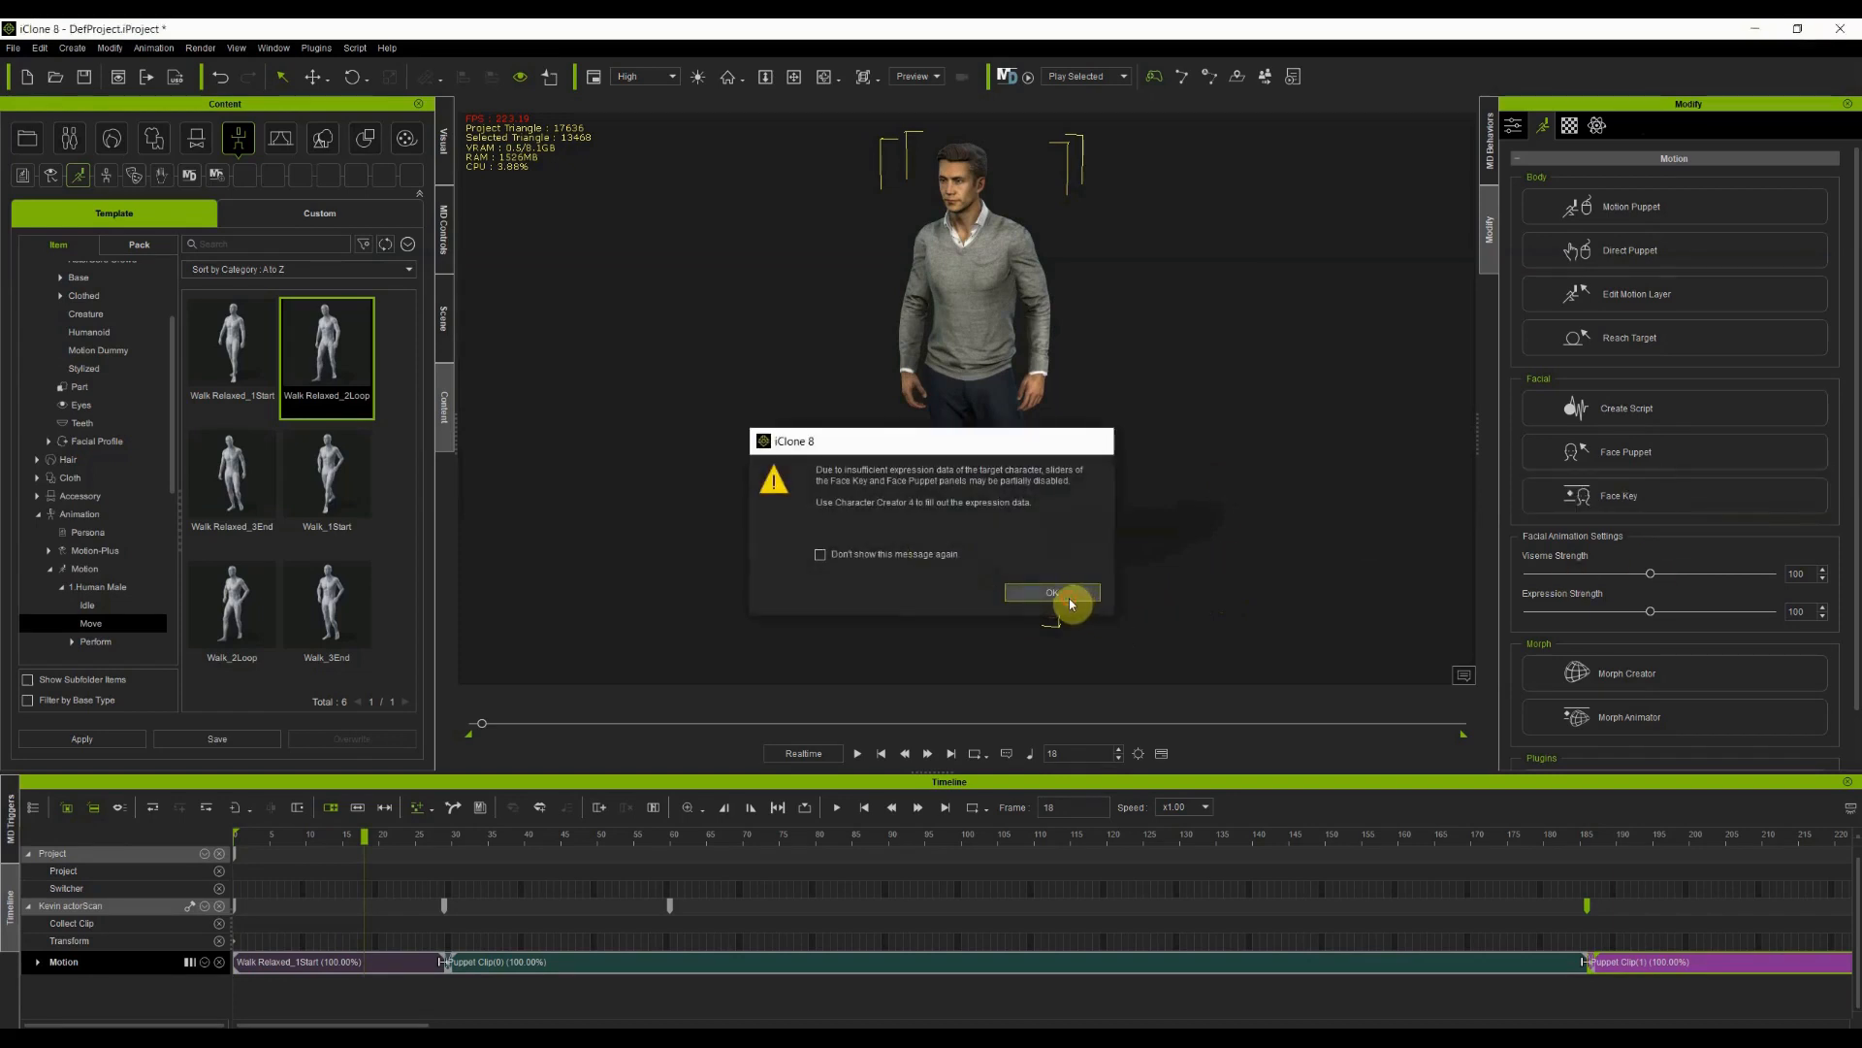
click(1057, 593)
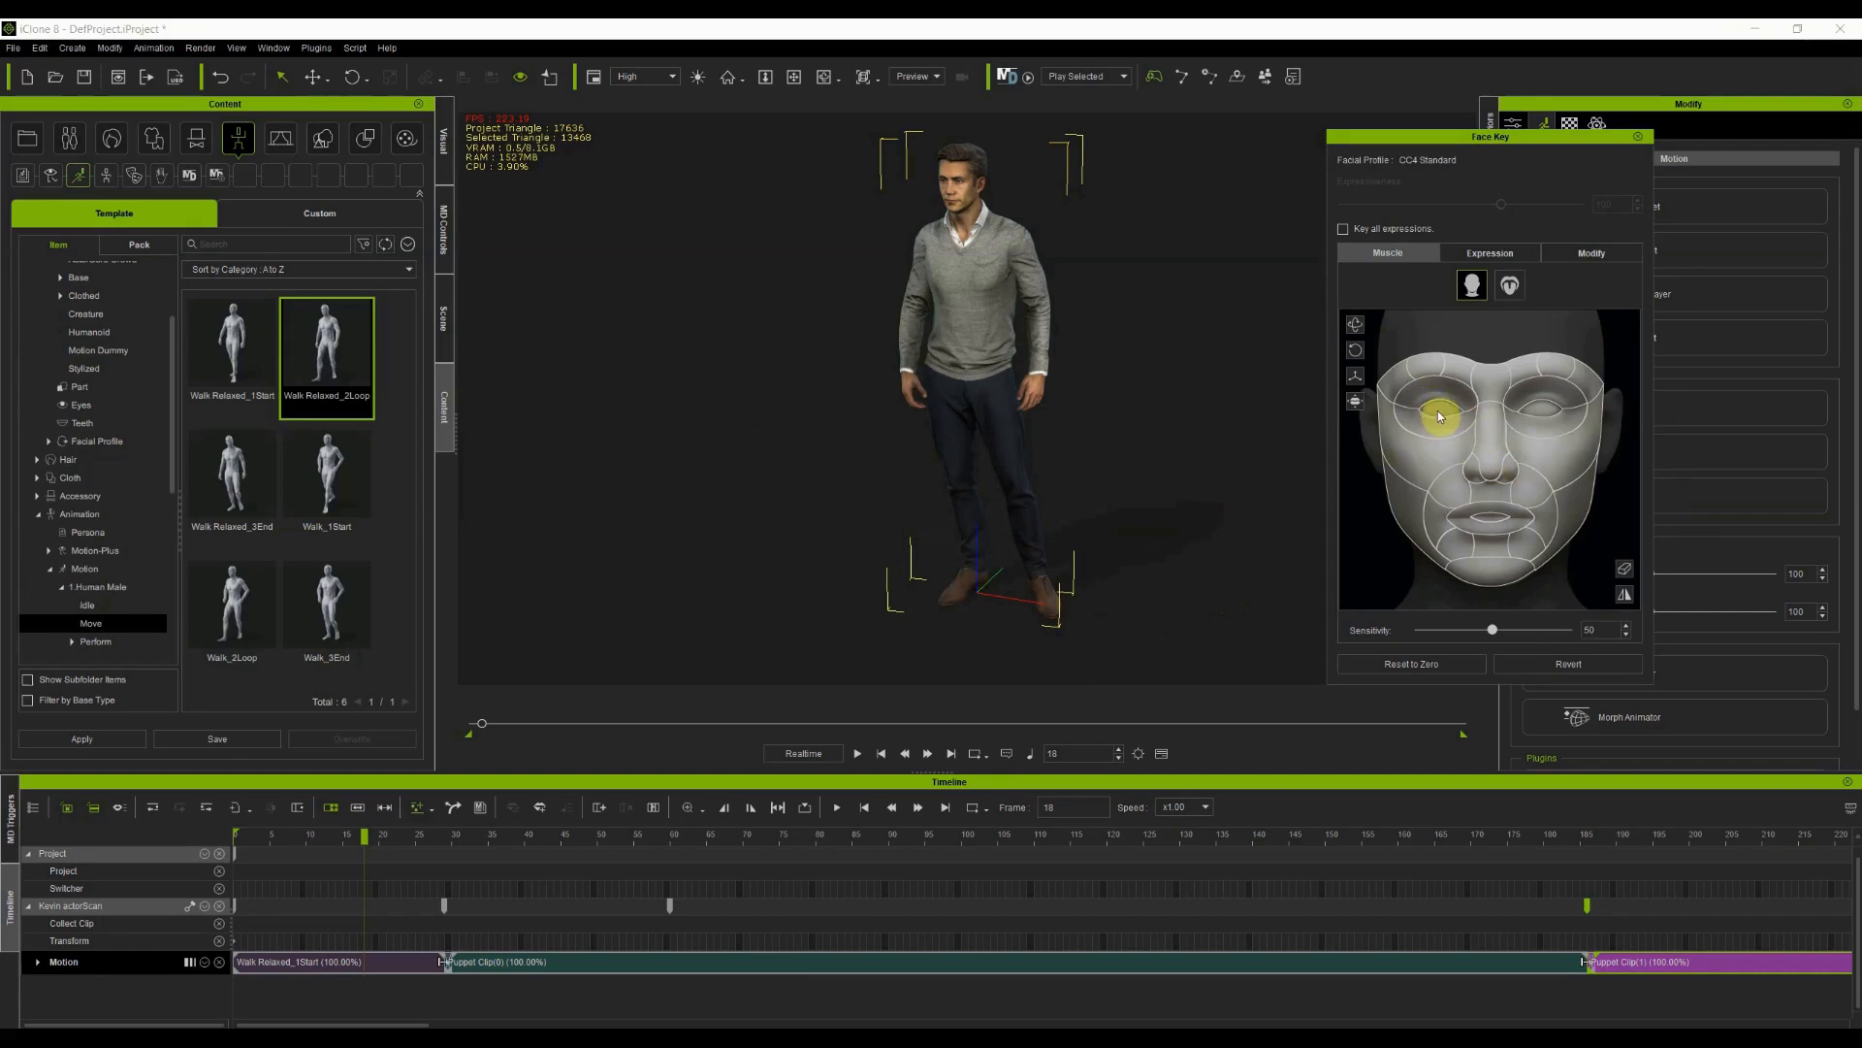
Adjust both upper eyelid muscles at frame 18, and reset the facial expression to zero at frame 47
click(1550, 411)
click(1444, 404)
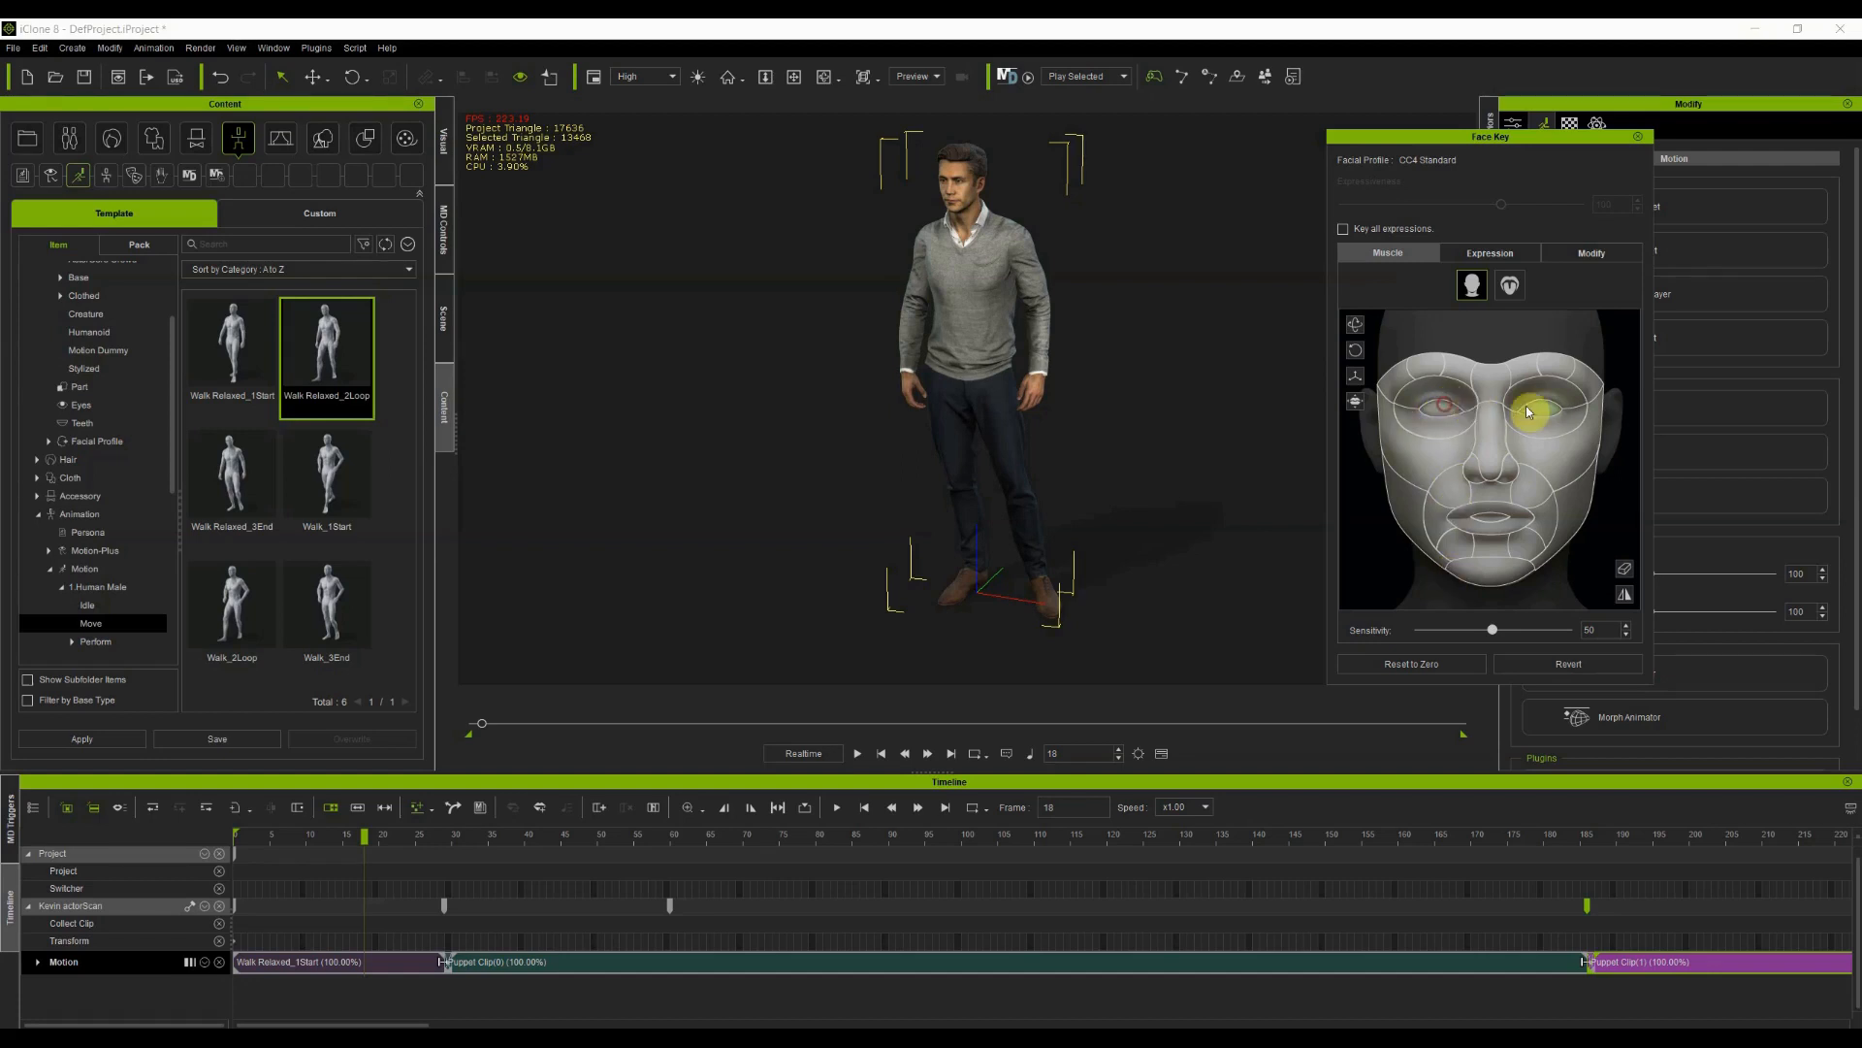
click(1433, 387)
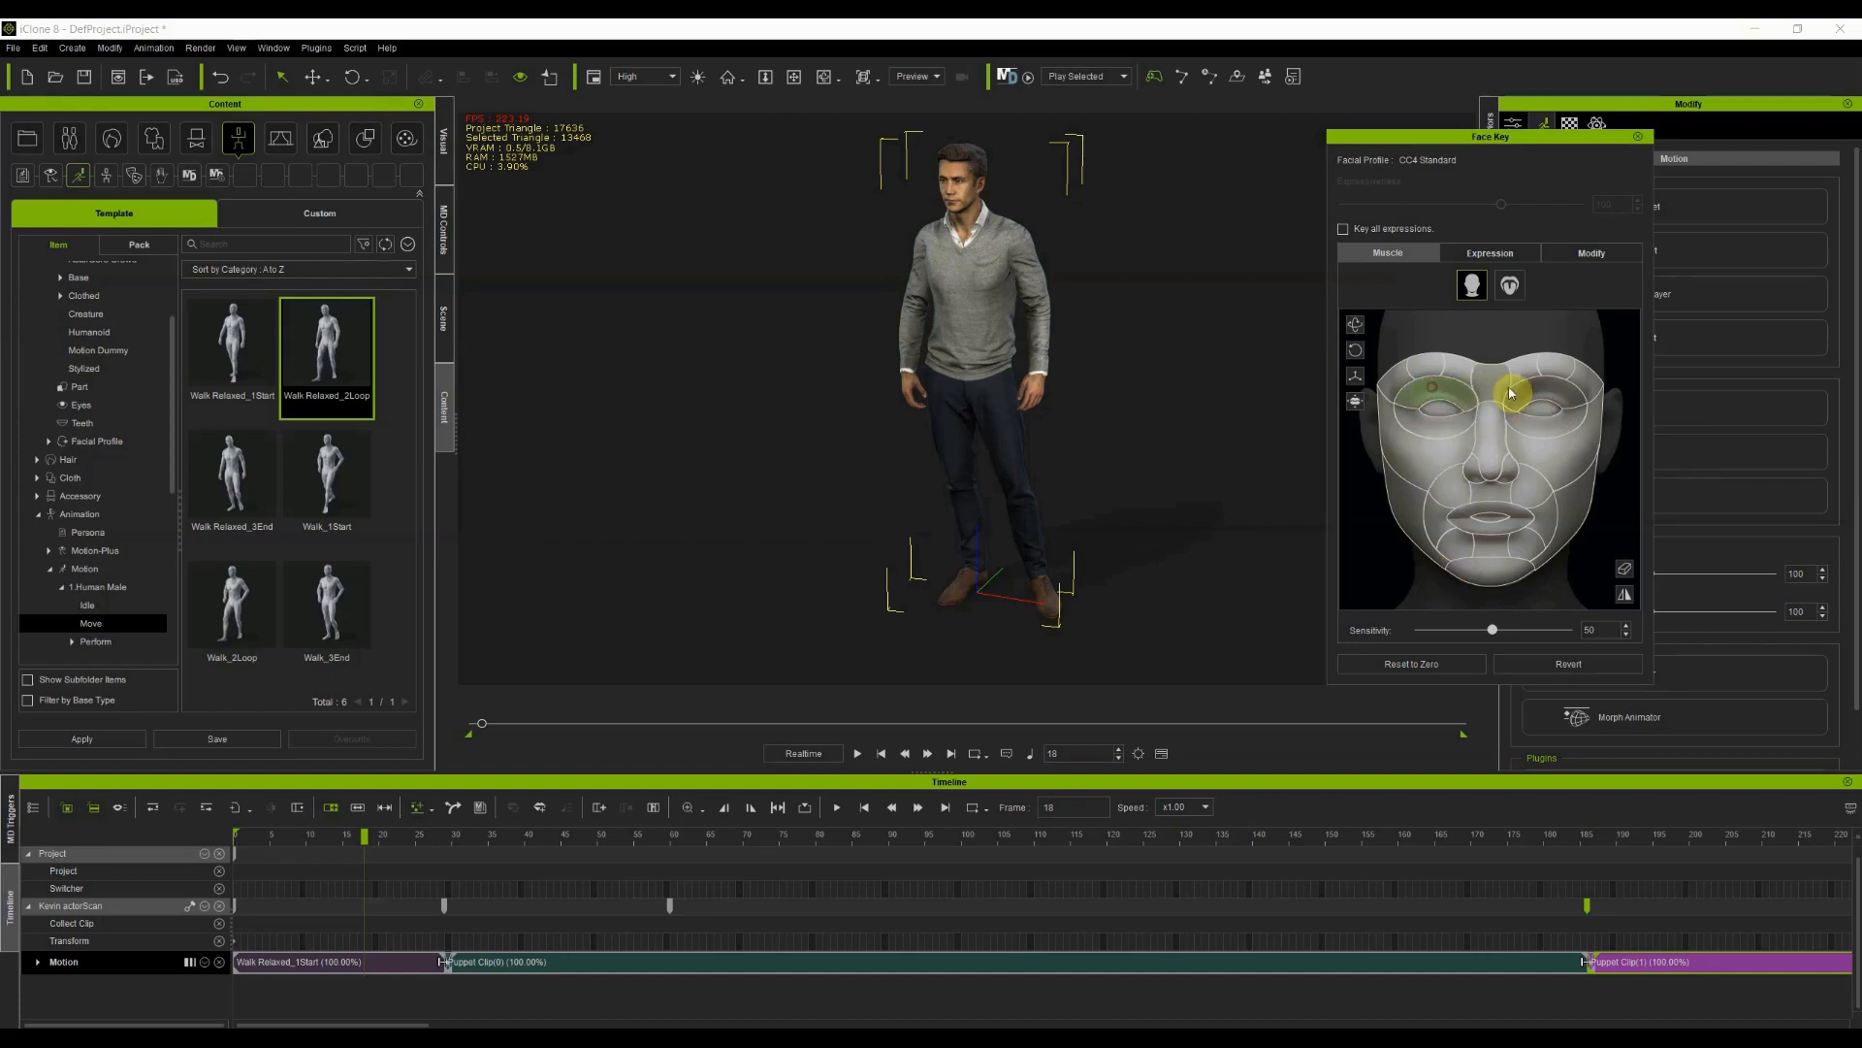
click(1561, 388)
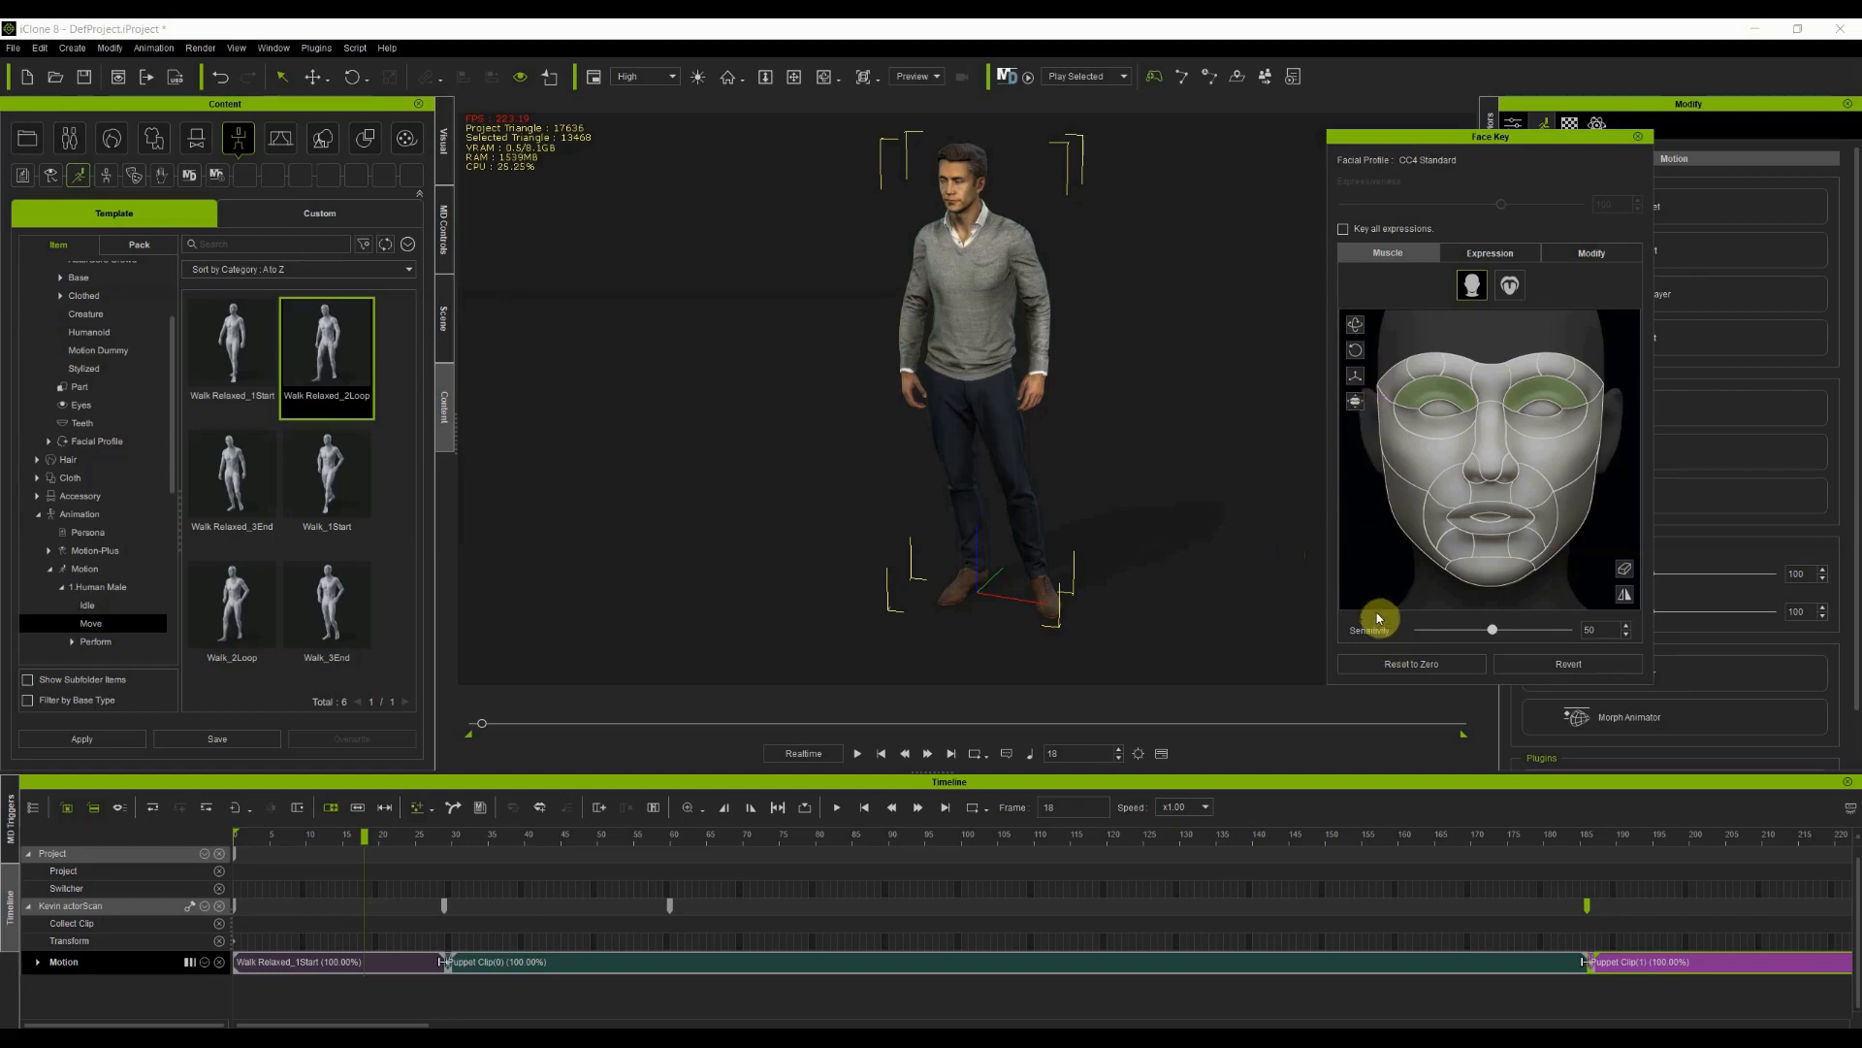
drag(1372, 443, 1368, 443)
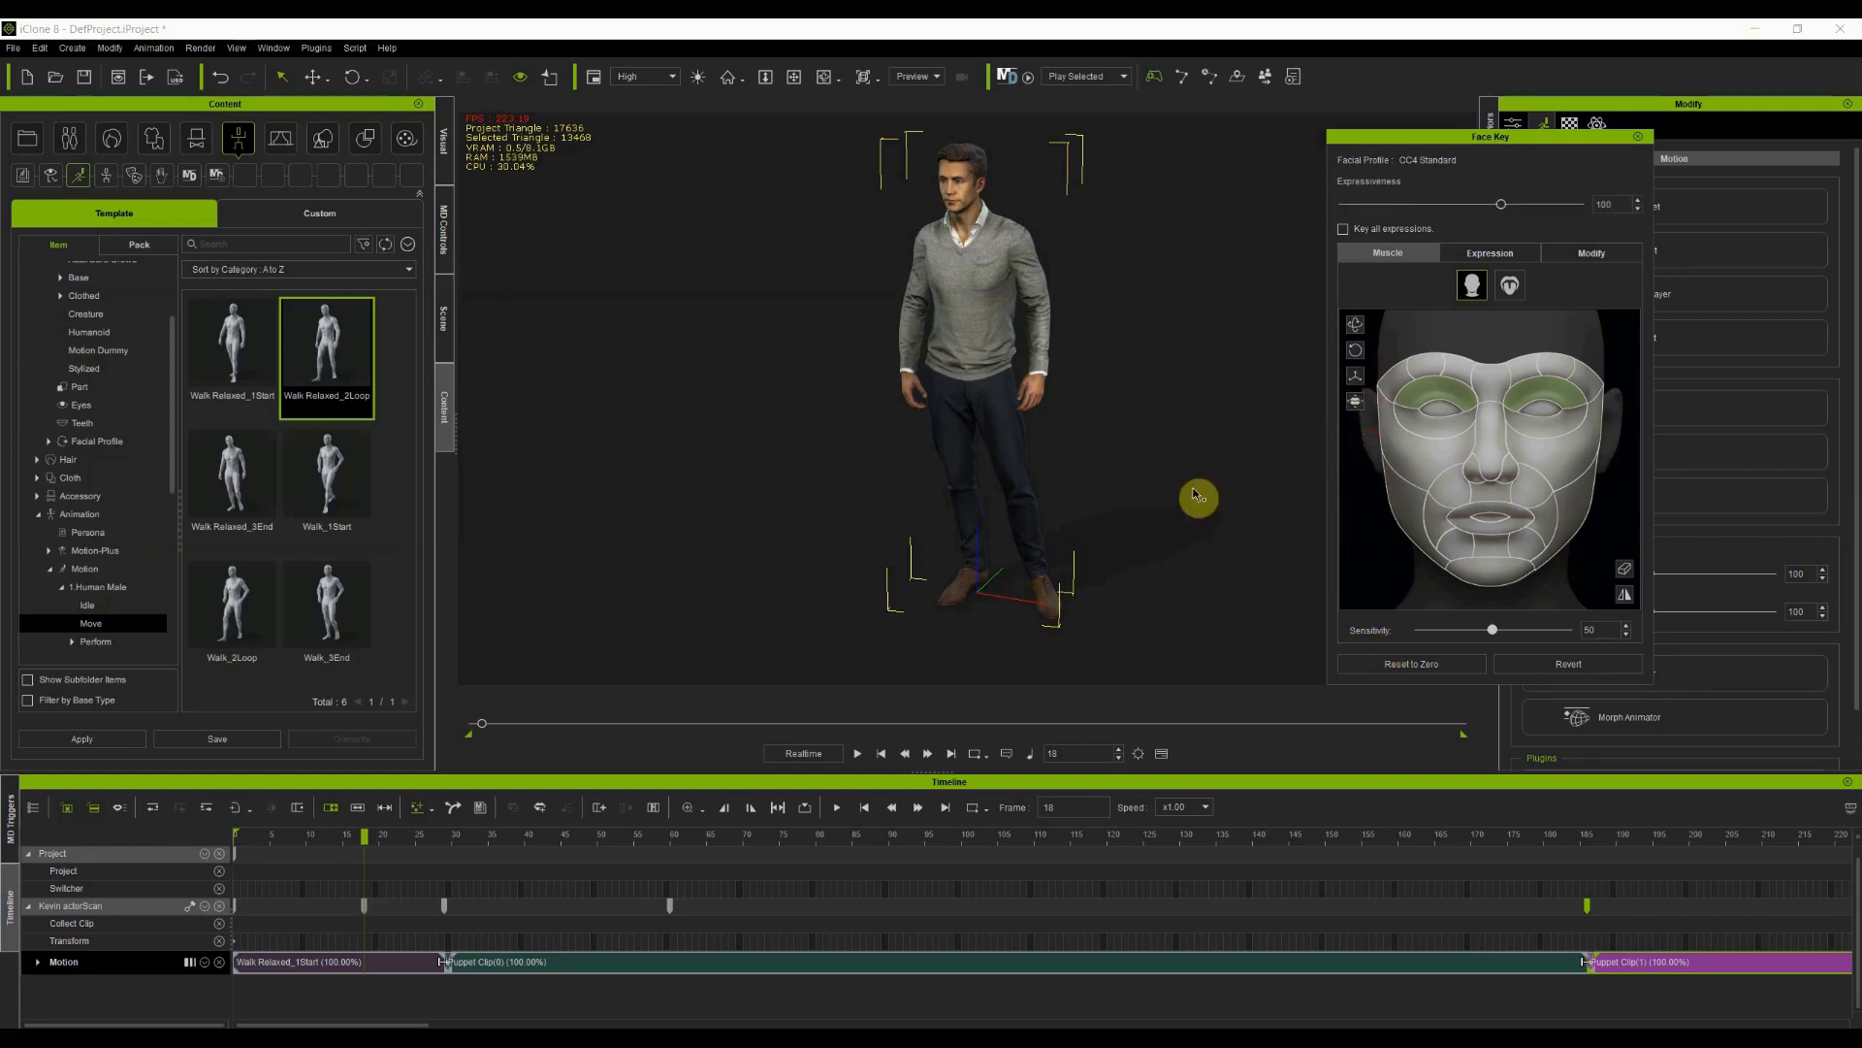
drag(310, 838, 578, 871)
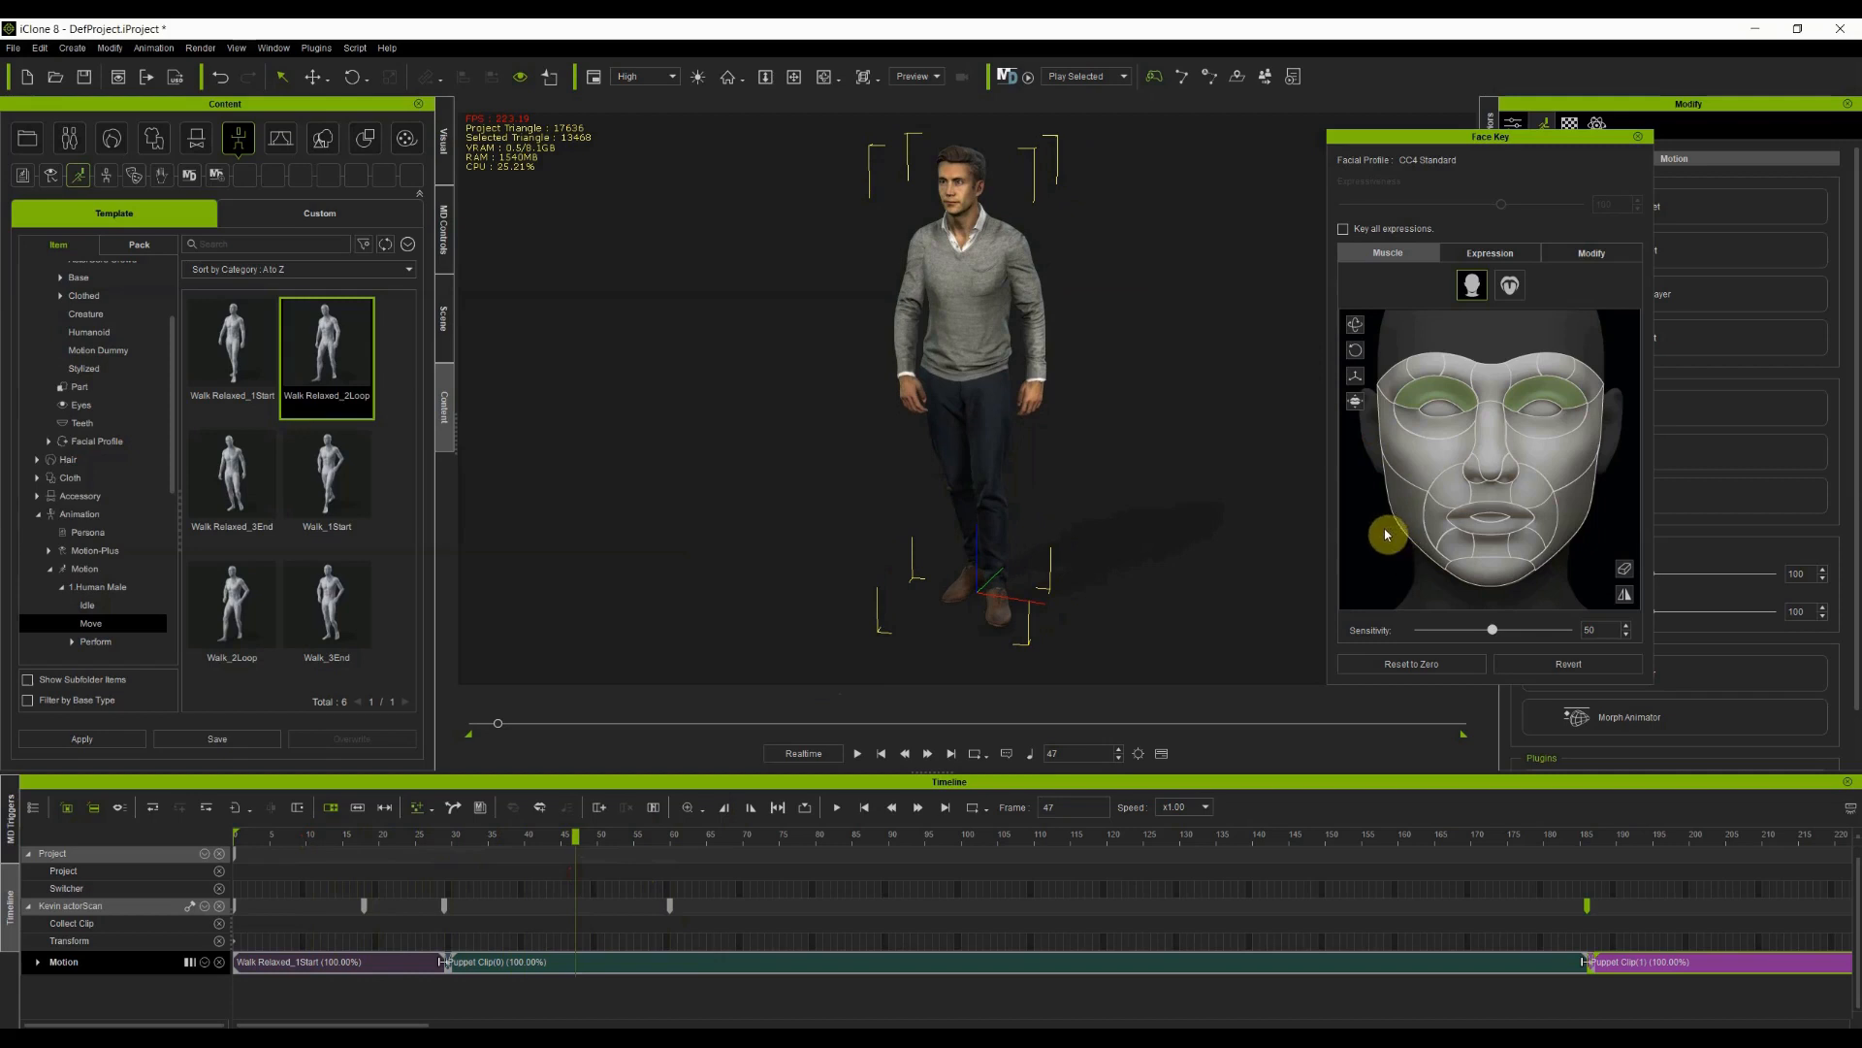
click(1400, 661)
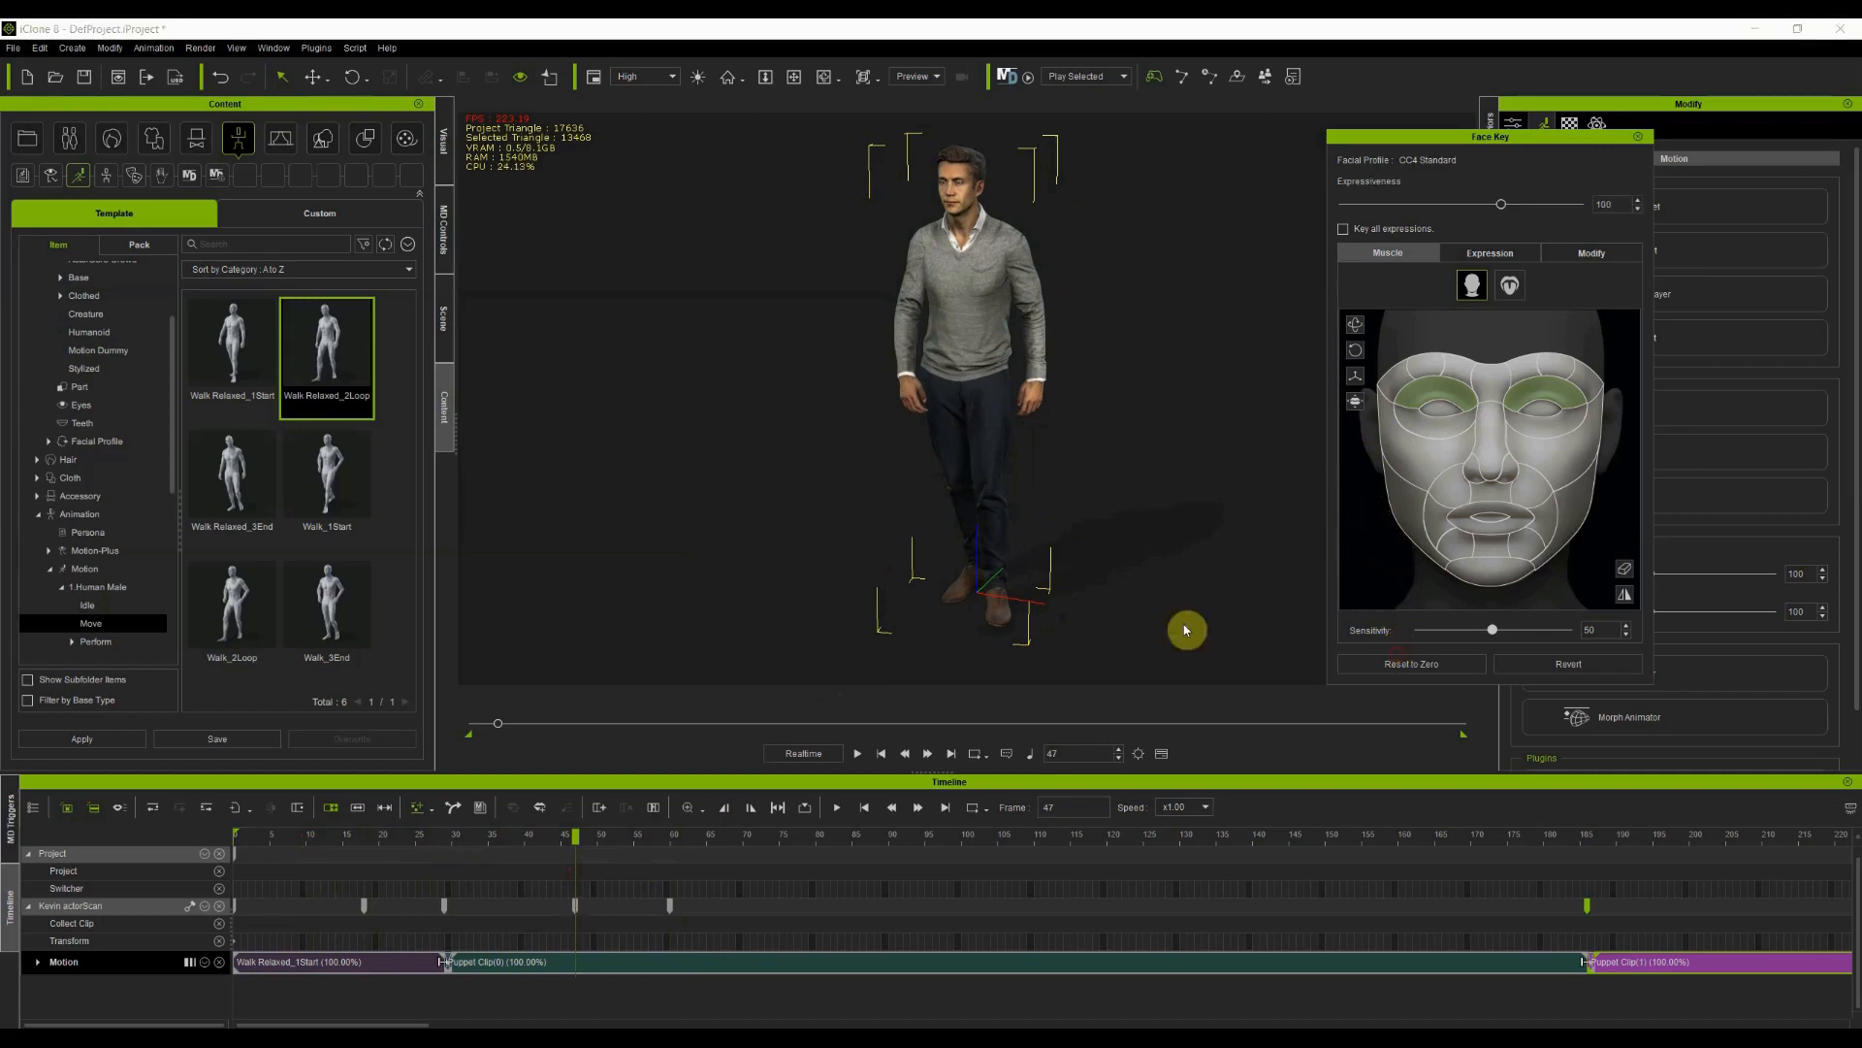
Play back the animation from before the new facial keys to review the eyelid movement
click(732, 842)
click(749, 843)
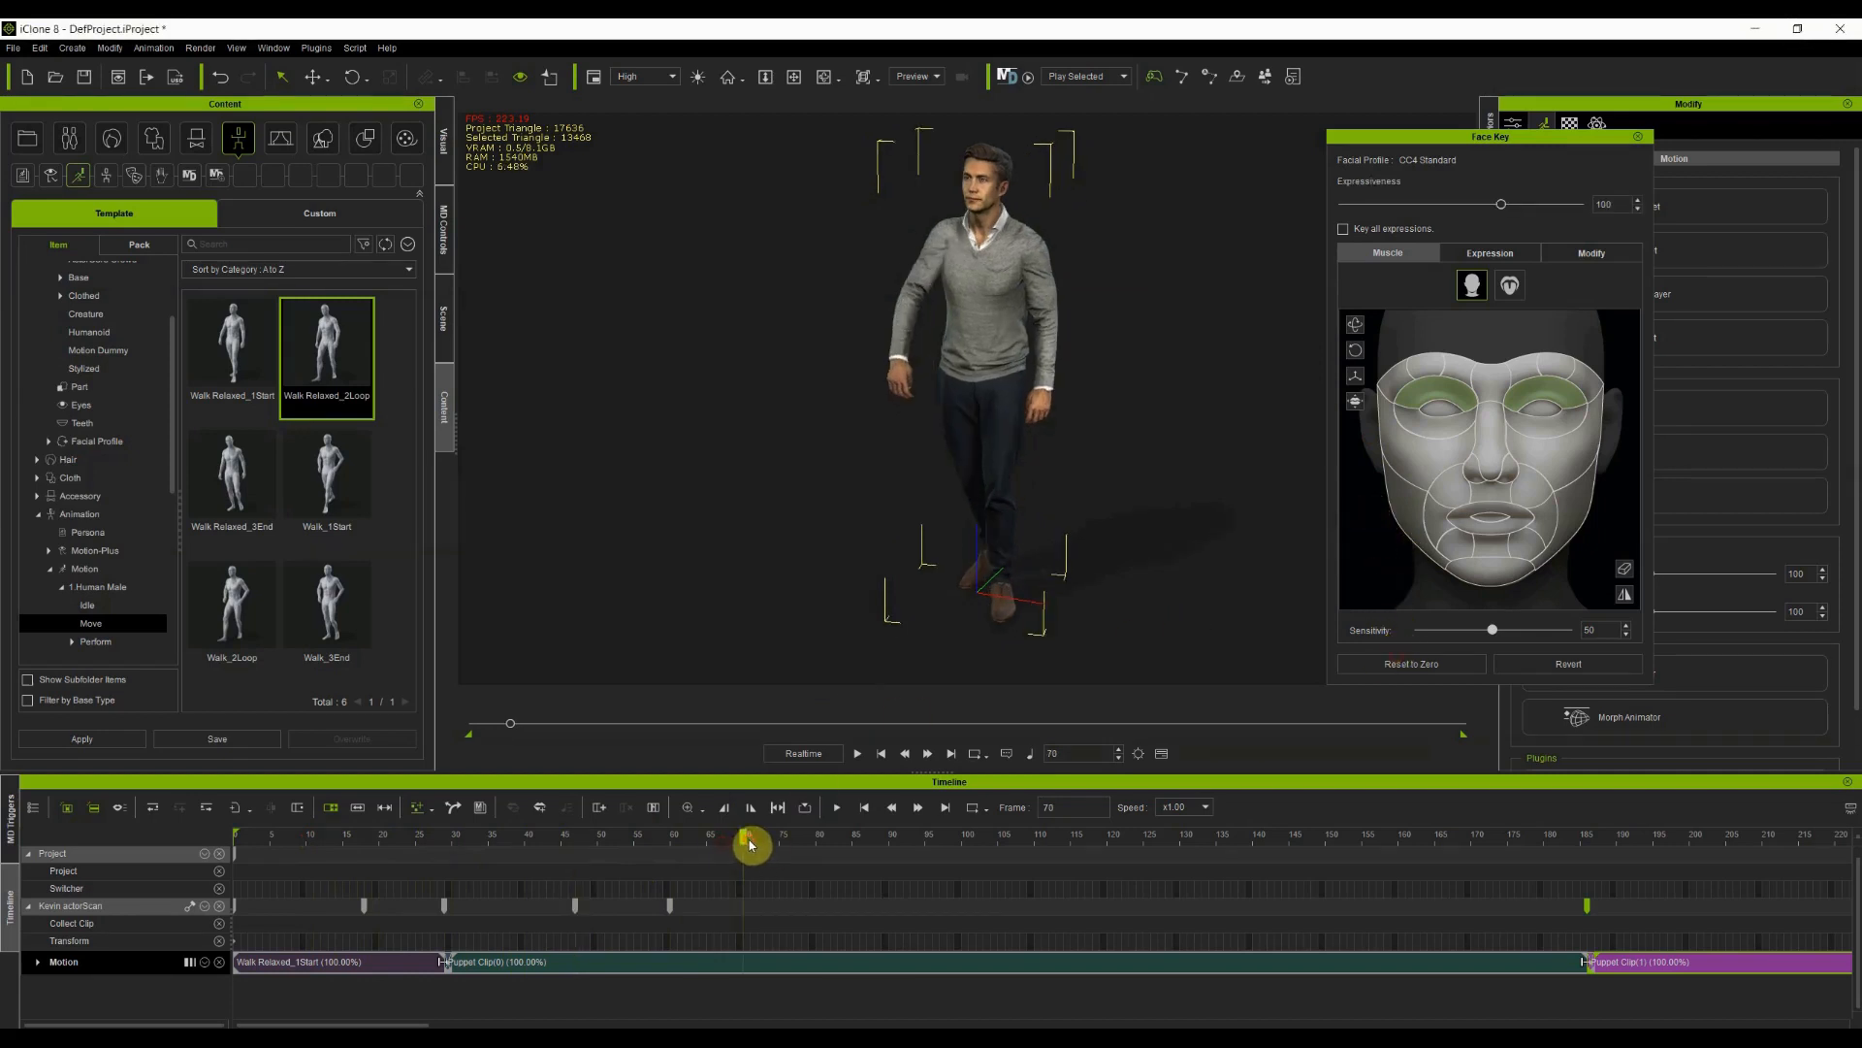
drag(582, 834, 298, 888)
key(space)
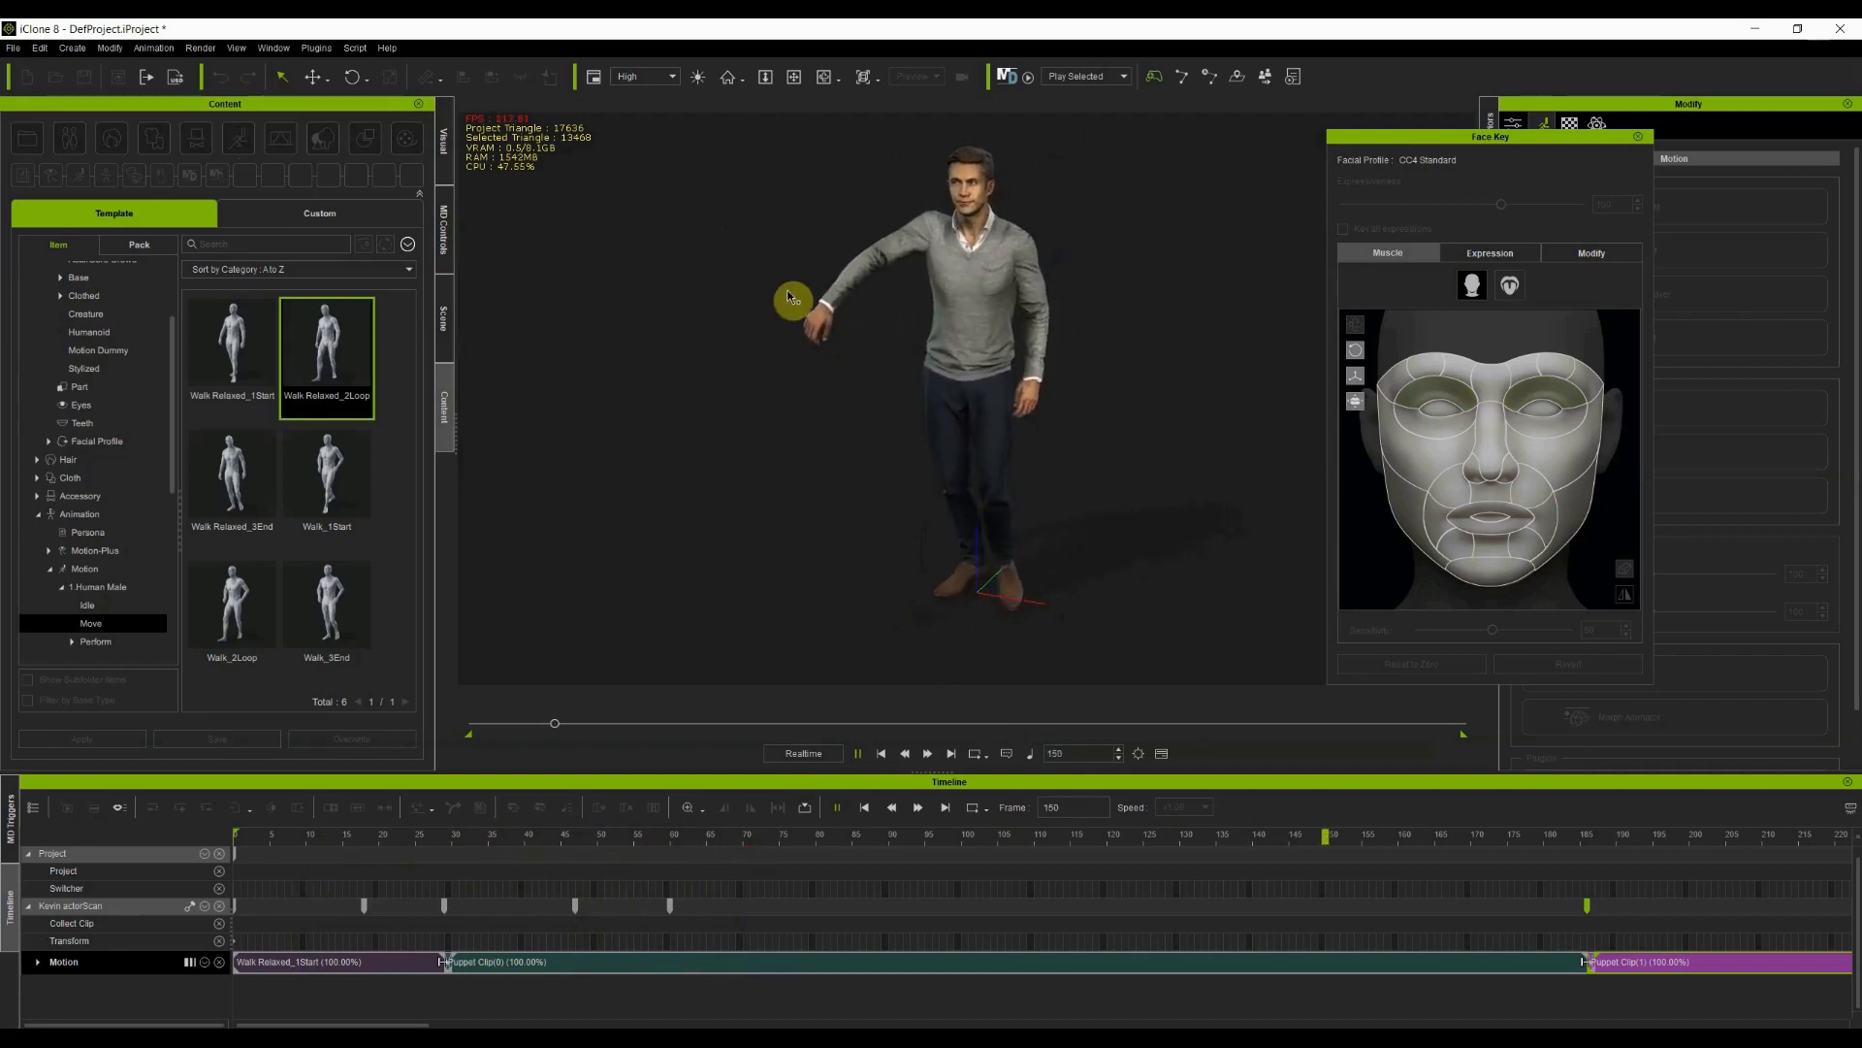
key(space)
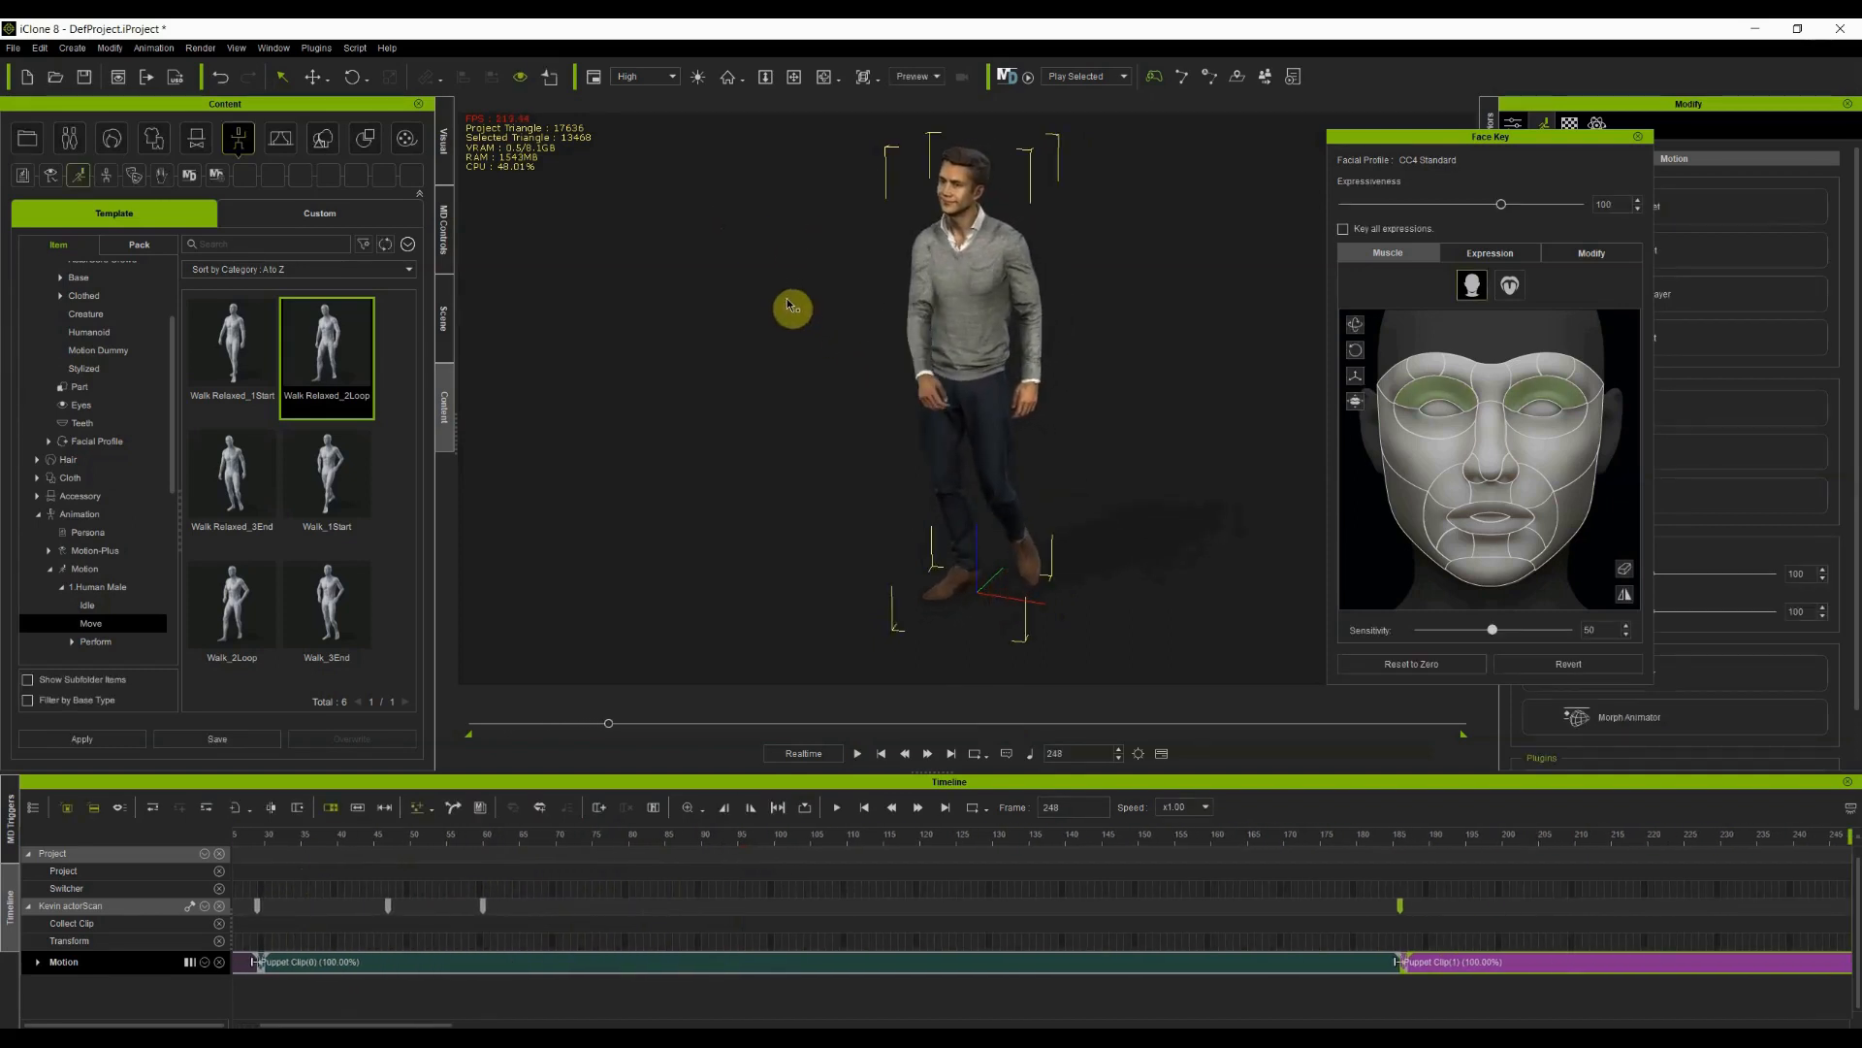
Try the C10_Happy and D5_Happy expressions at frame 248, with the character's face in close-up
click(1490, 253)
scroll(1445, 485, down, 4)
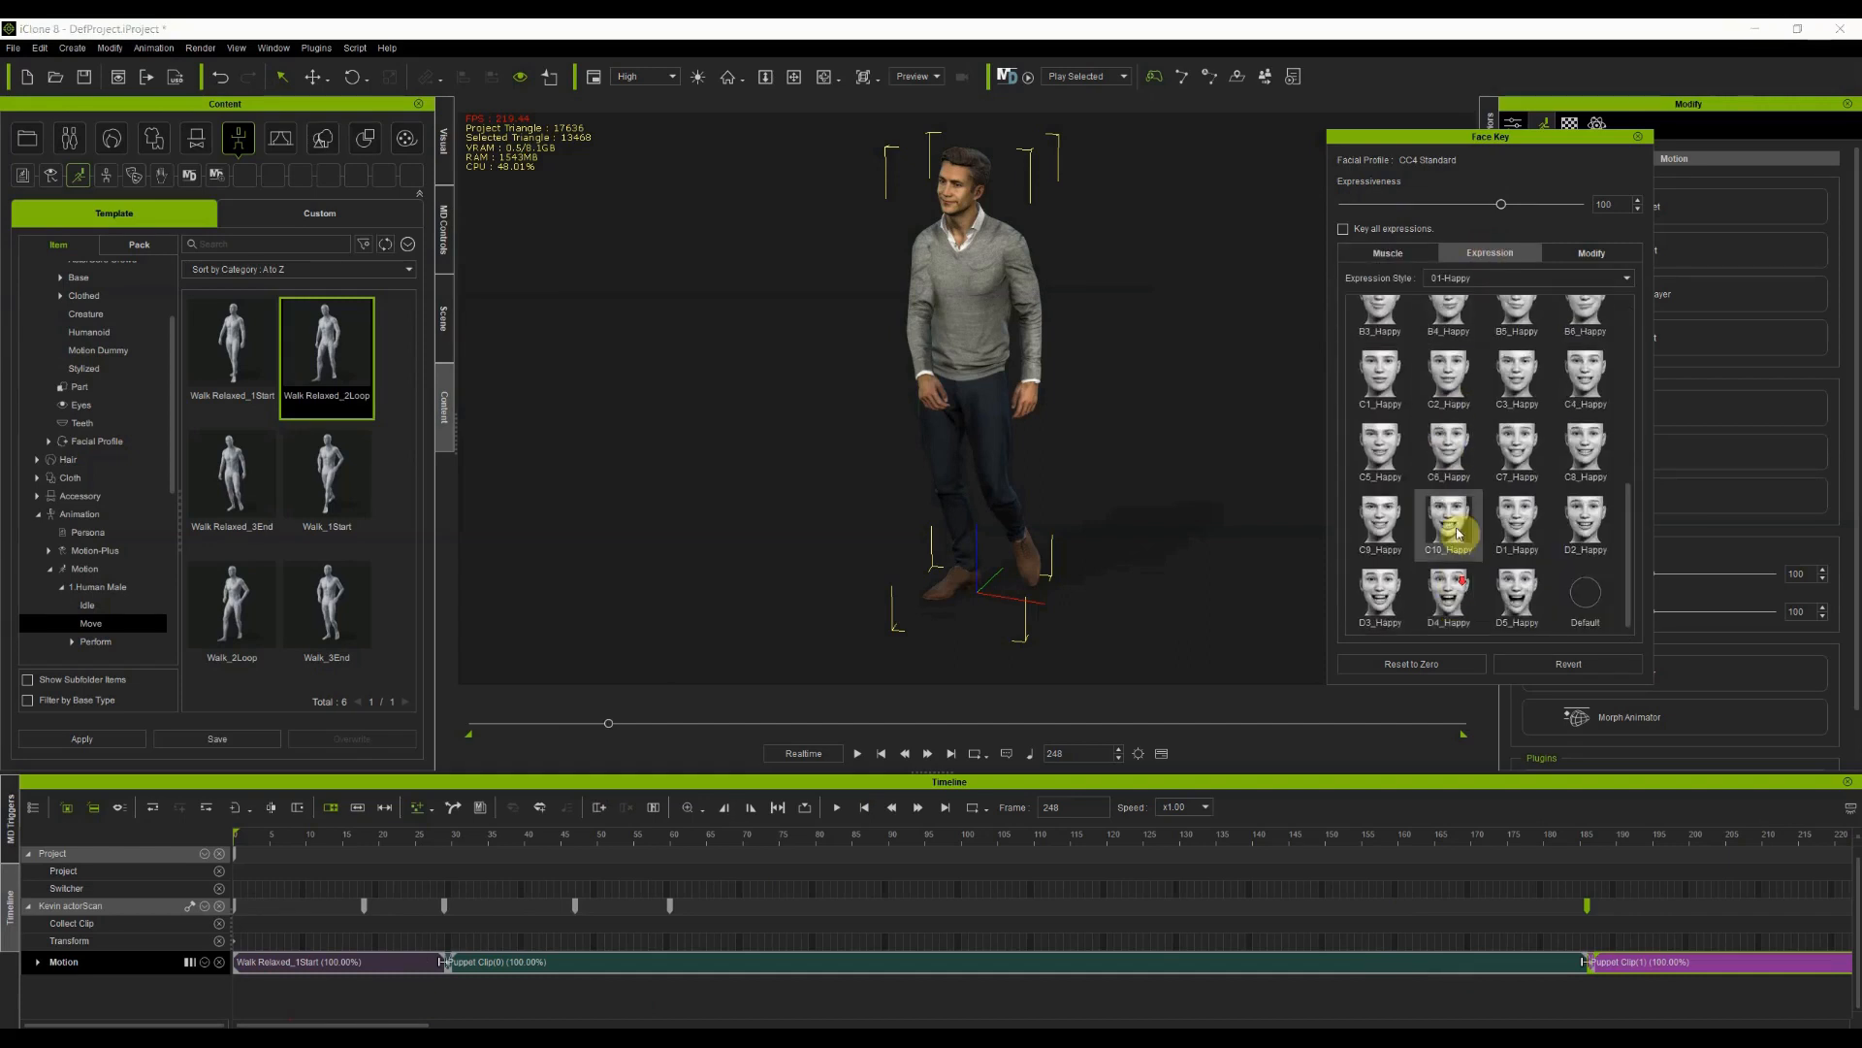
click(1456, 525)
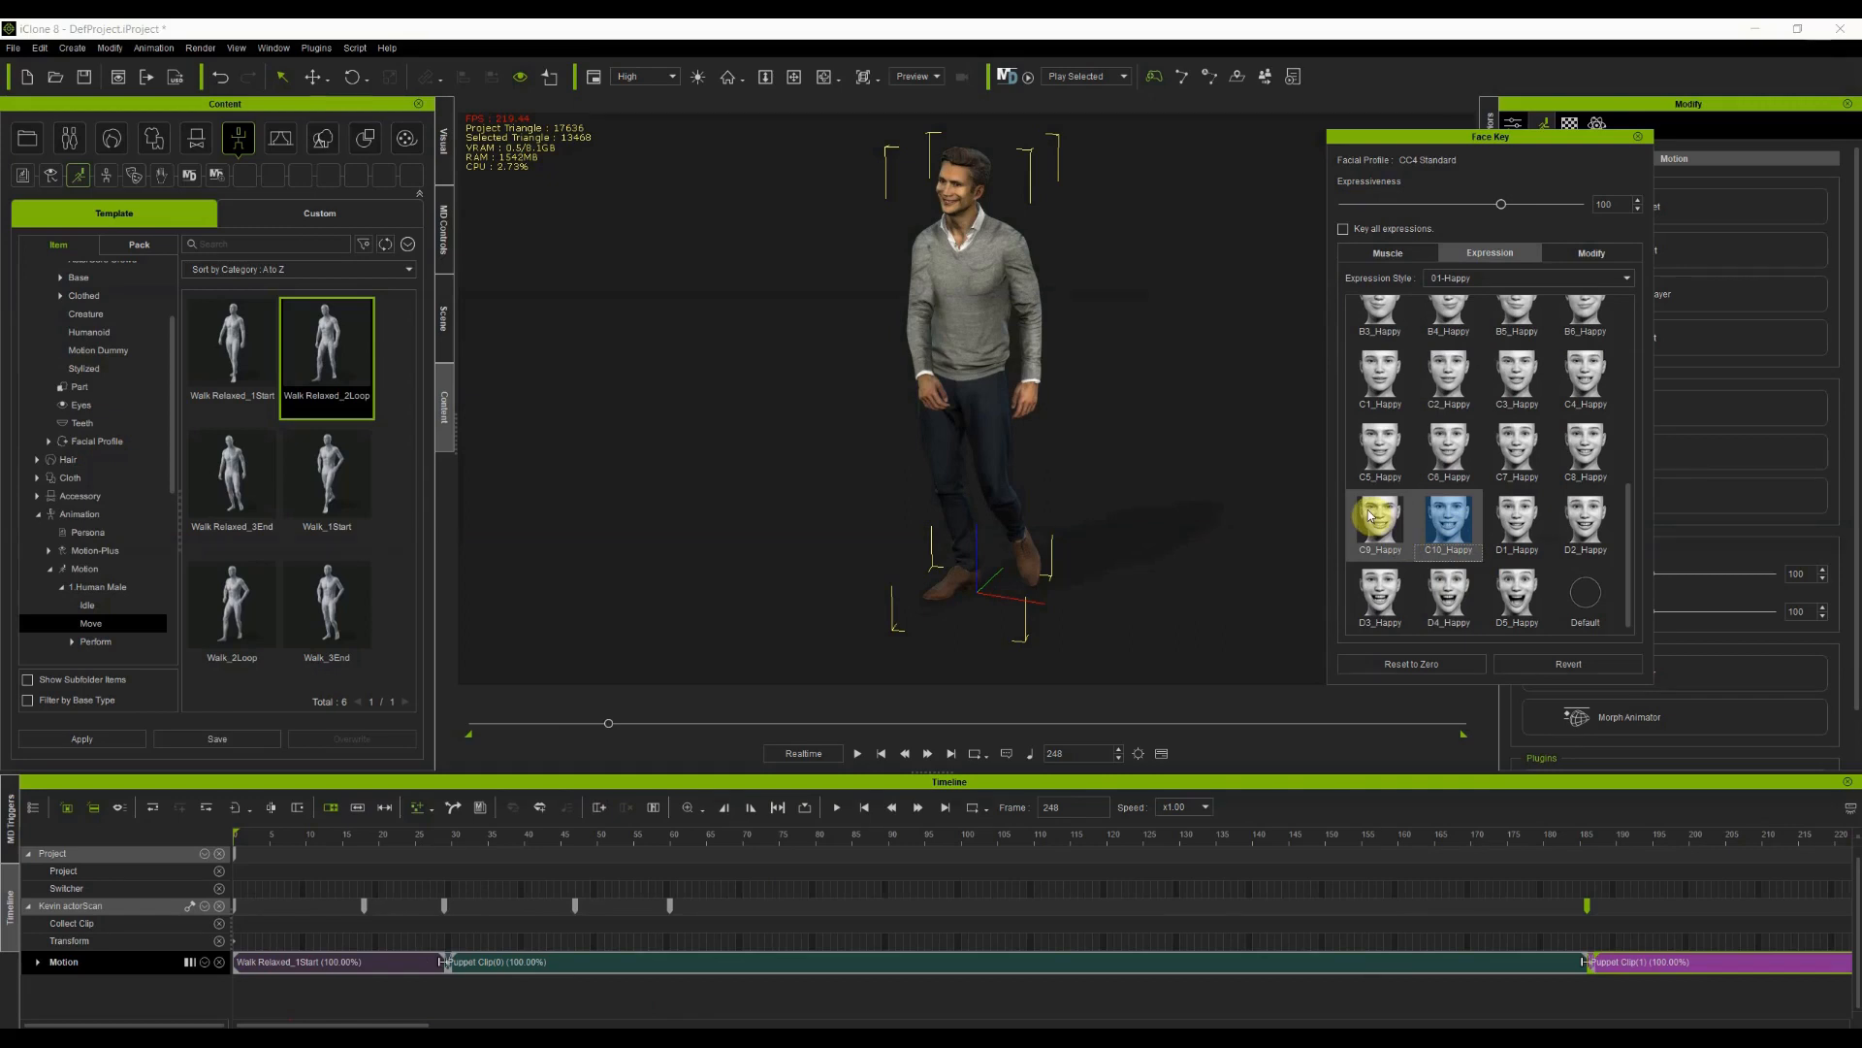
click(1515, 605)
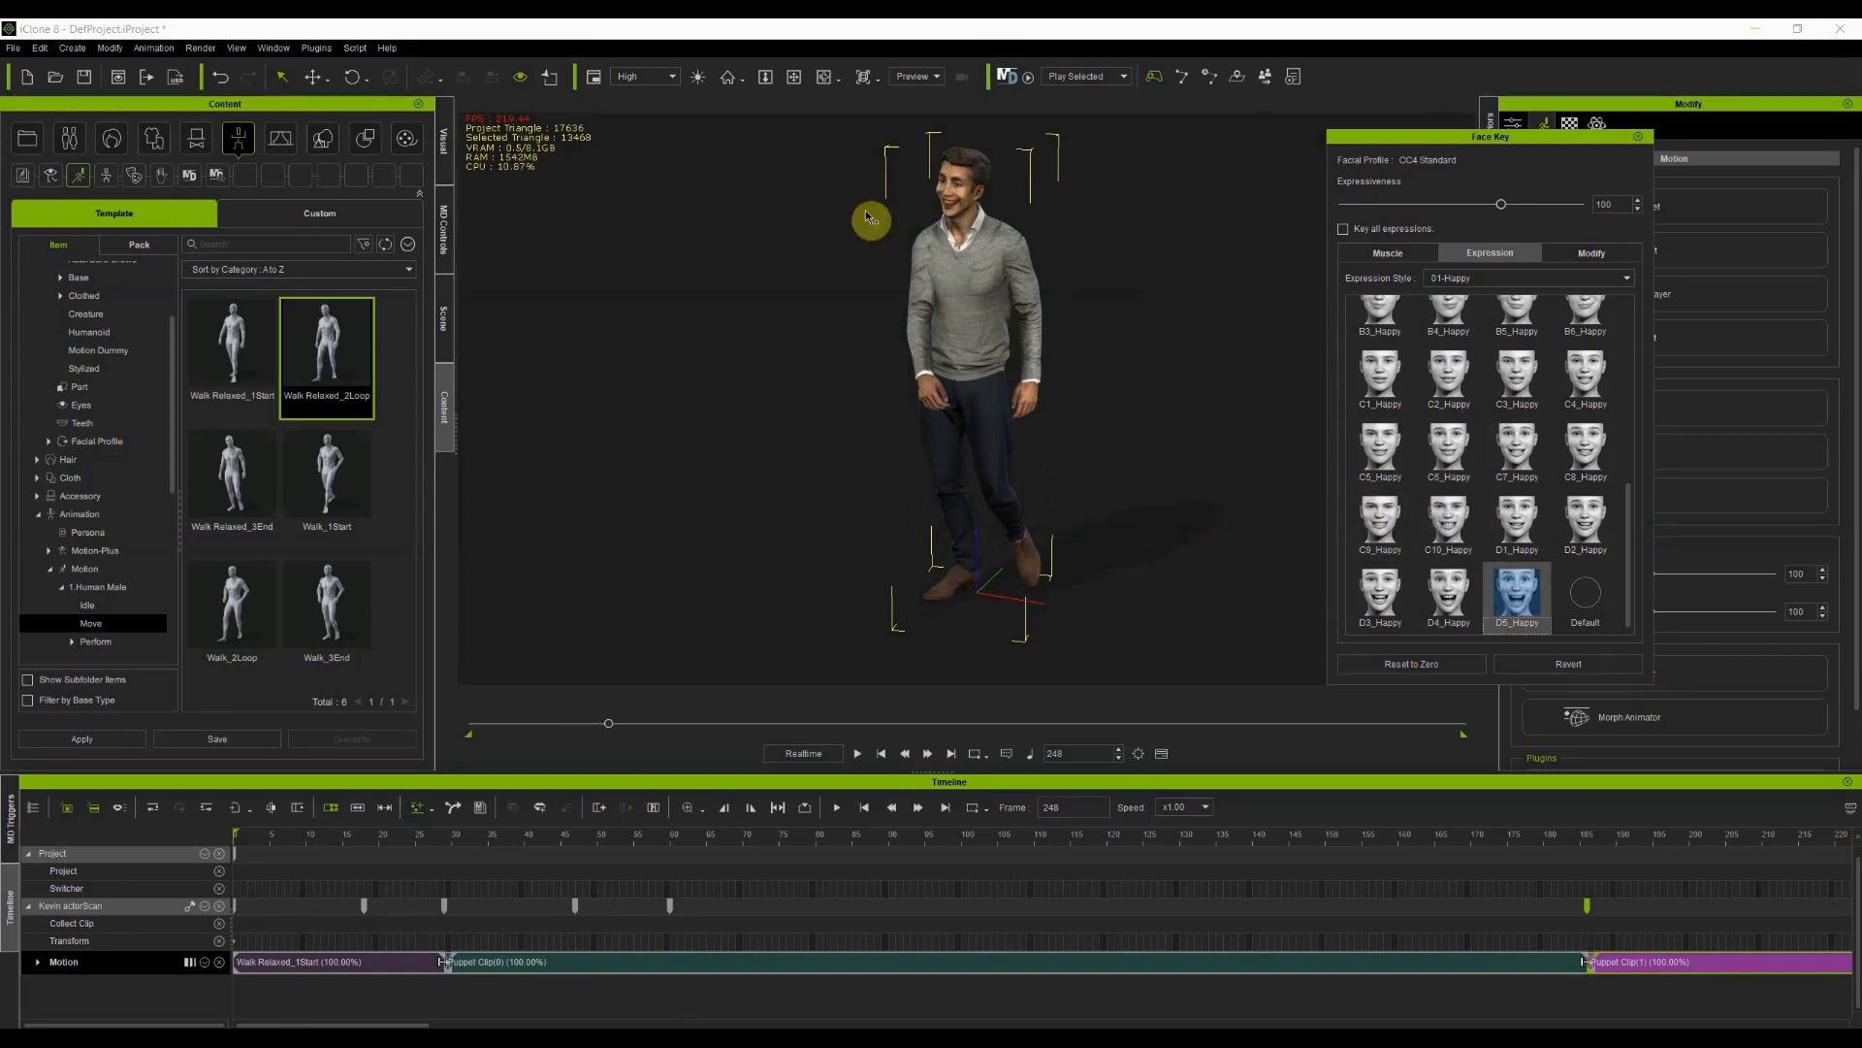
scroll(960, 184, up, 5)
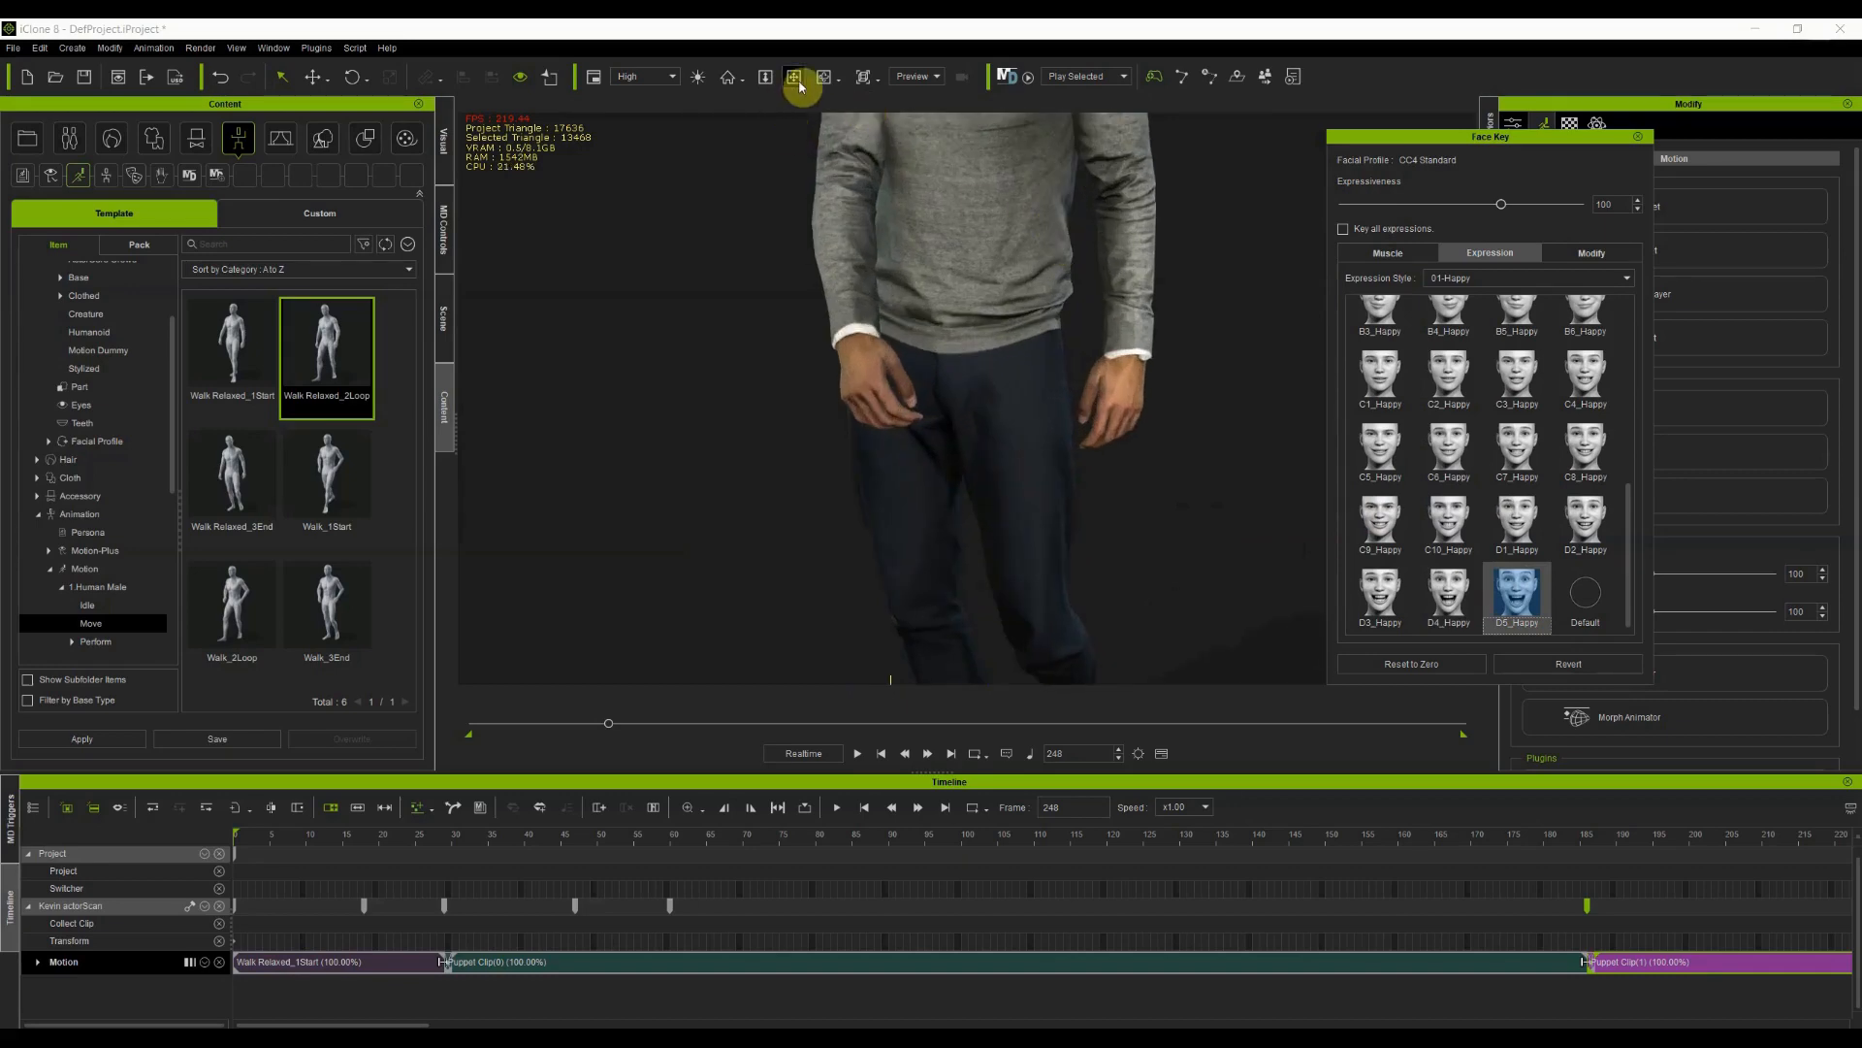
click(804, 84)
drag(873, 258, 881, 690)
scroll(886, 415, up, 5)
scroll(1080, 436, down, 3)
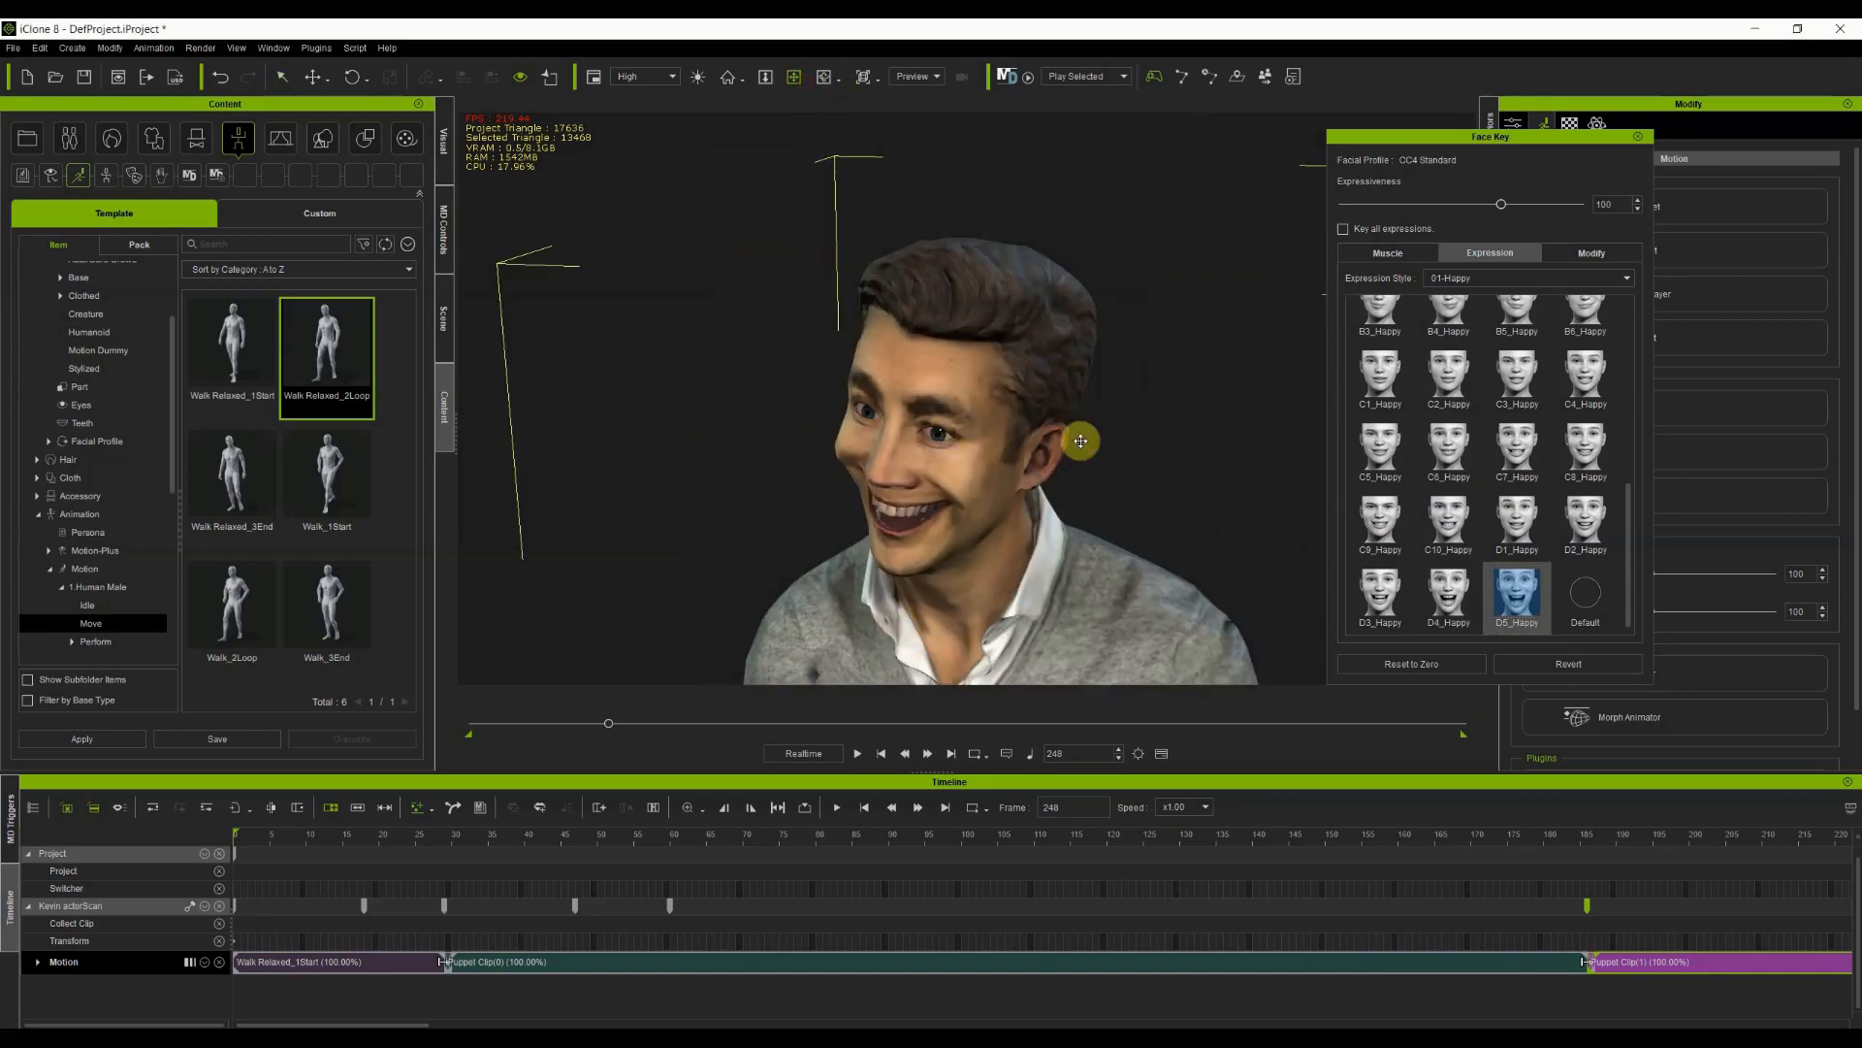
Apply the B5_Happy expression at frame 248 and close Face Key after checking the currently used expression sliders
click(1523, 468)
click(1442, 379)
click(1454, 328)
click(1518, 319)
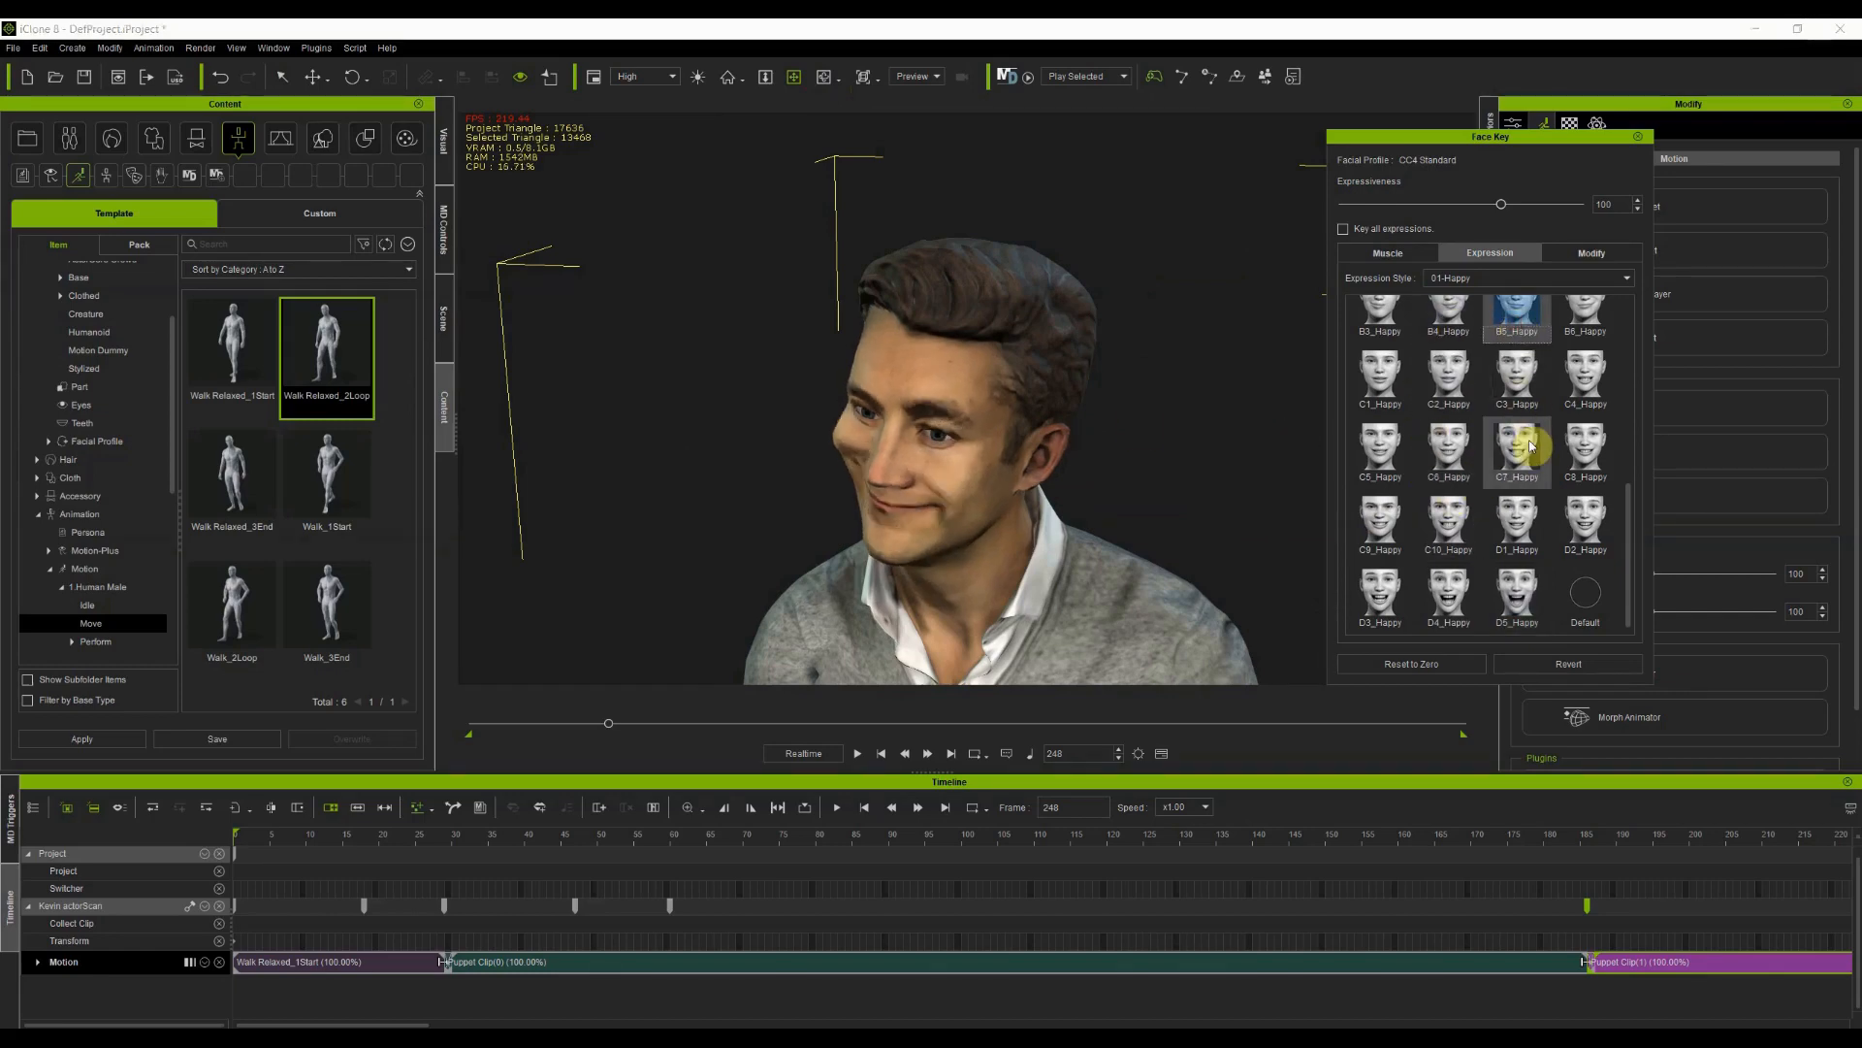
click(1625, 251)
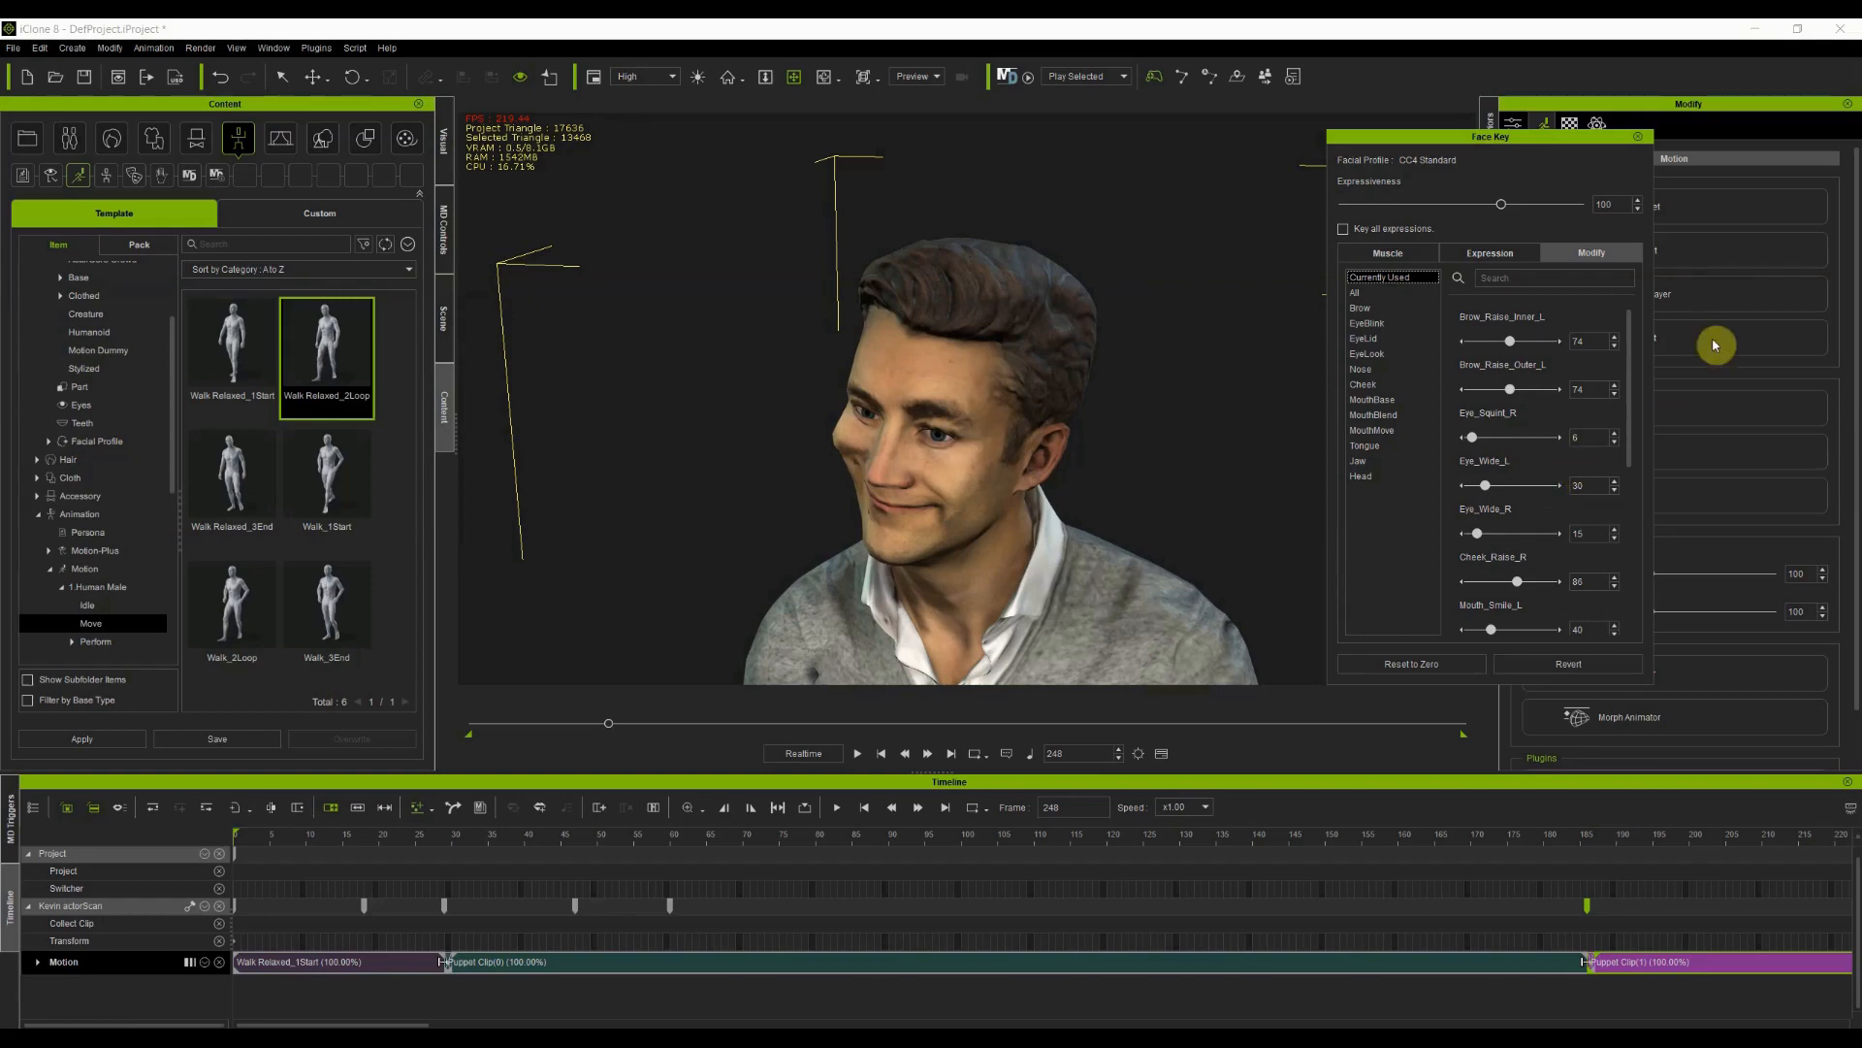
click(1638, 136)
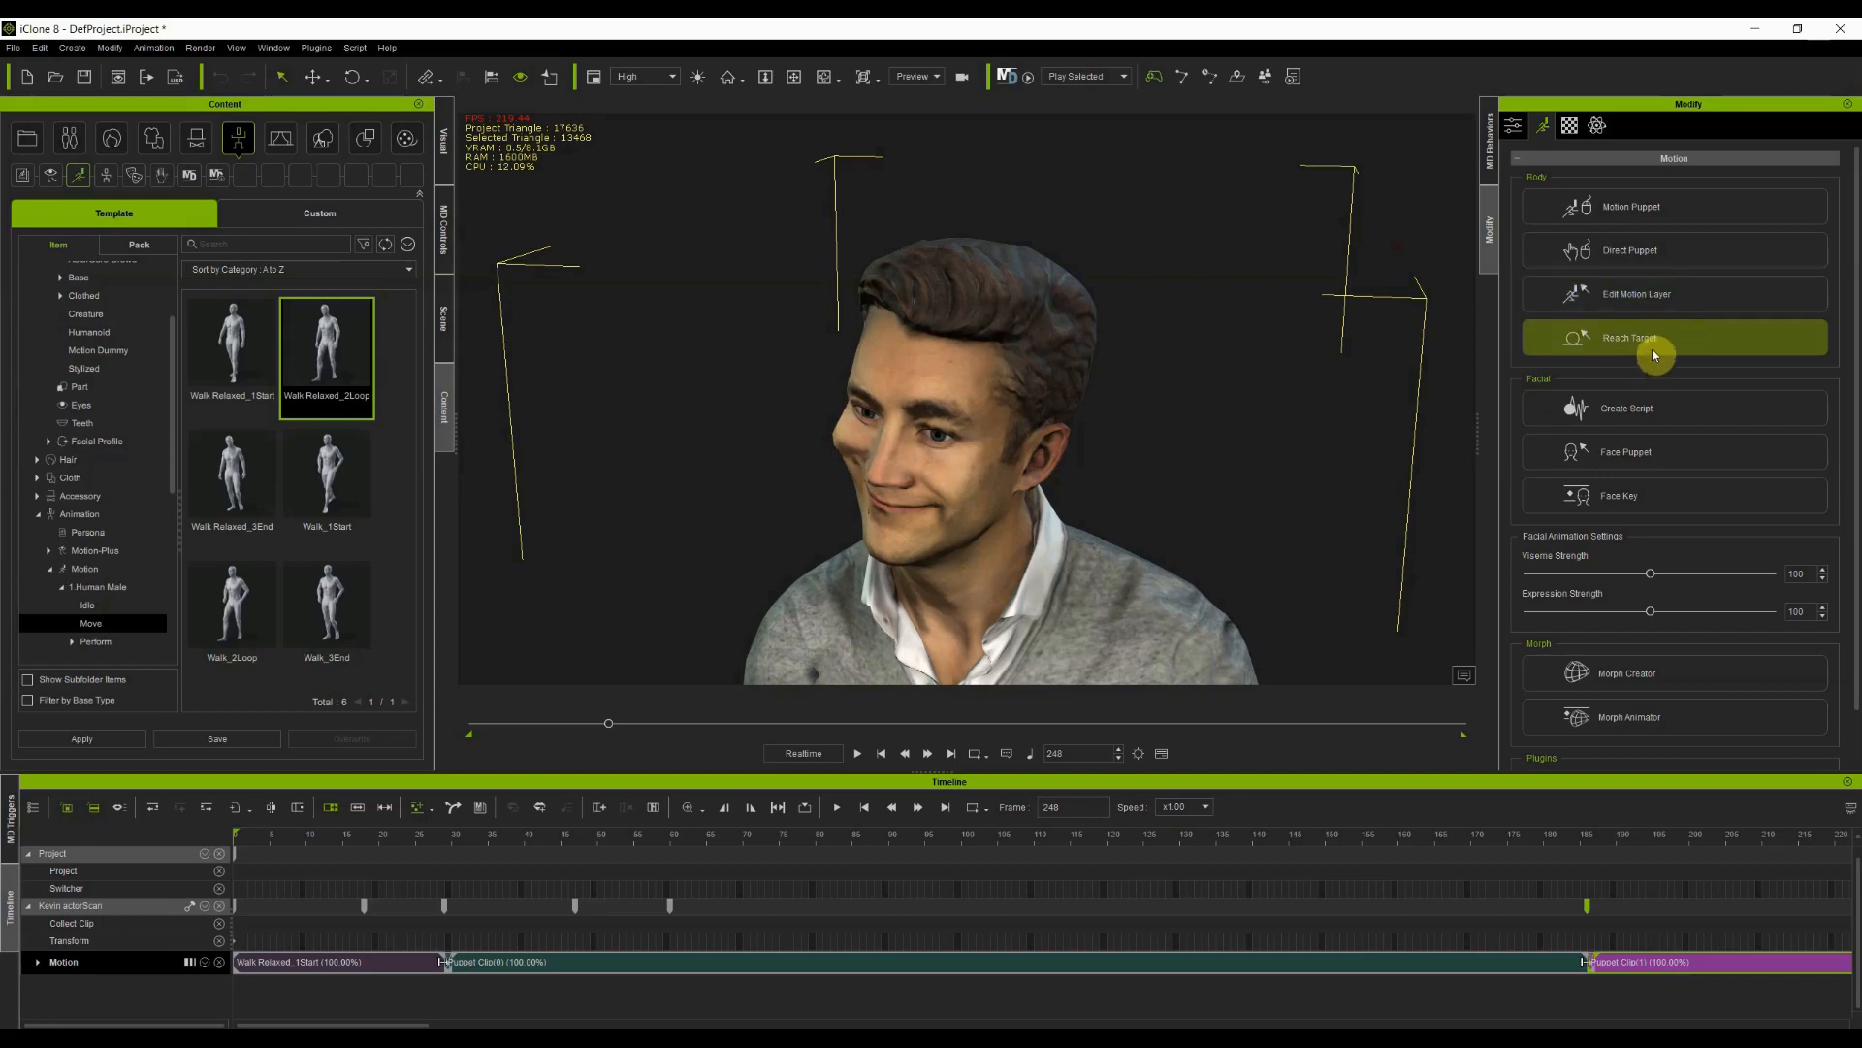
Open Edit Motion Layer at frame 83 and select the character's right elbow for rotation in IK Mode
scroll(1022, 512, down, 5)
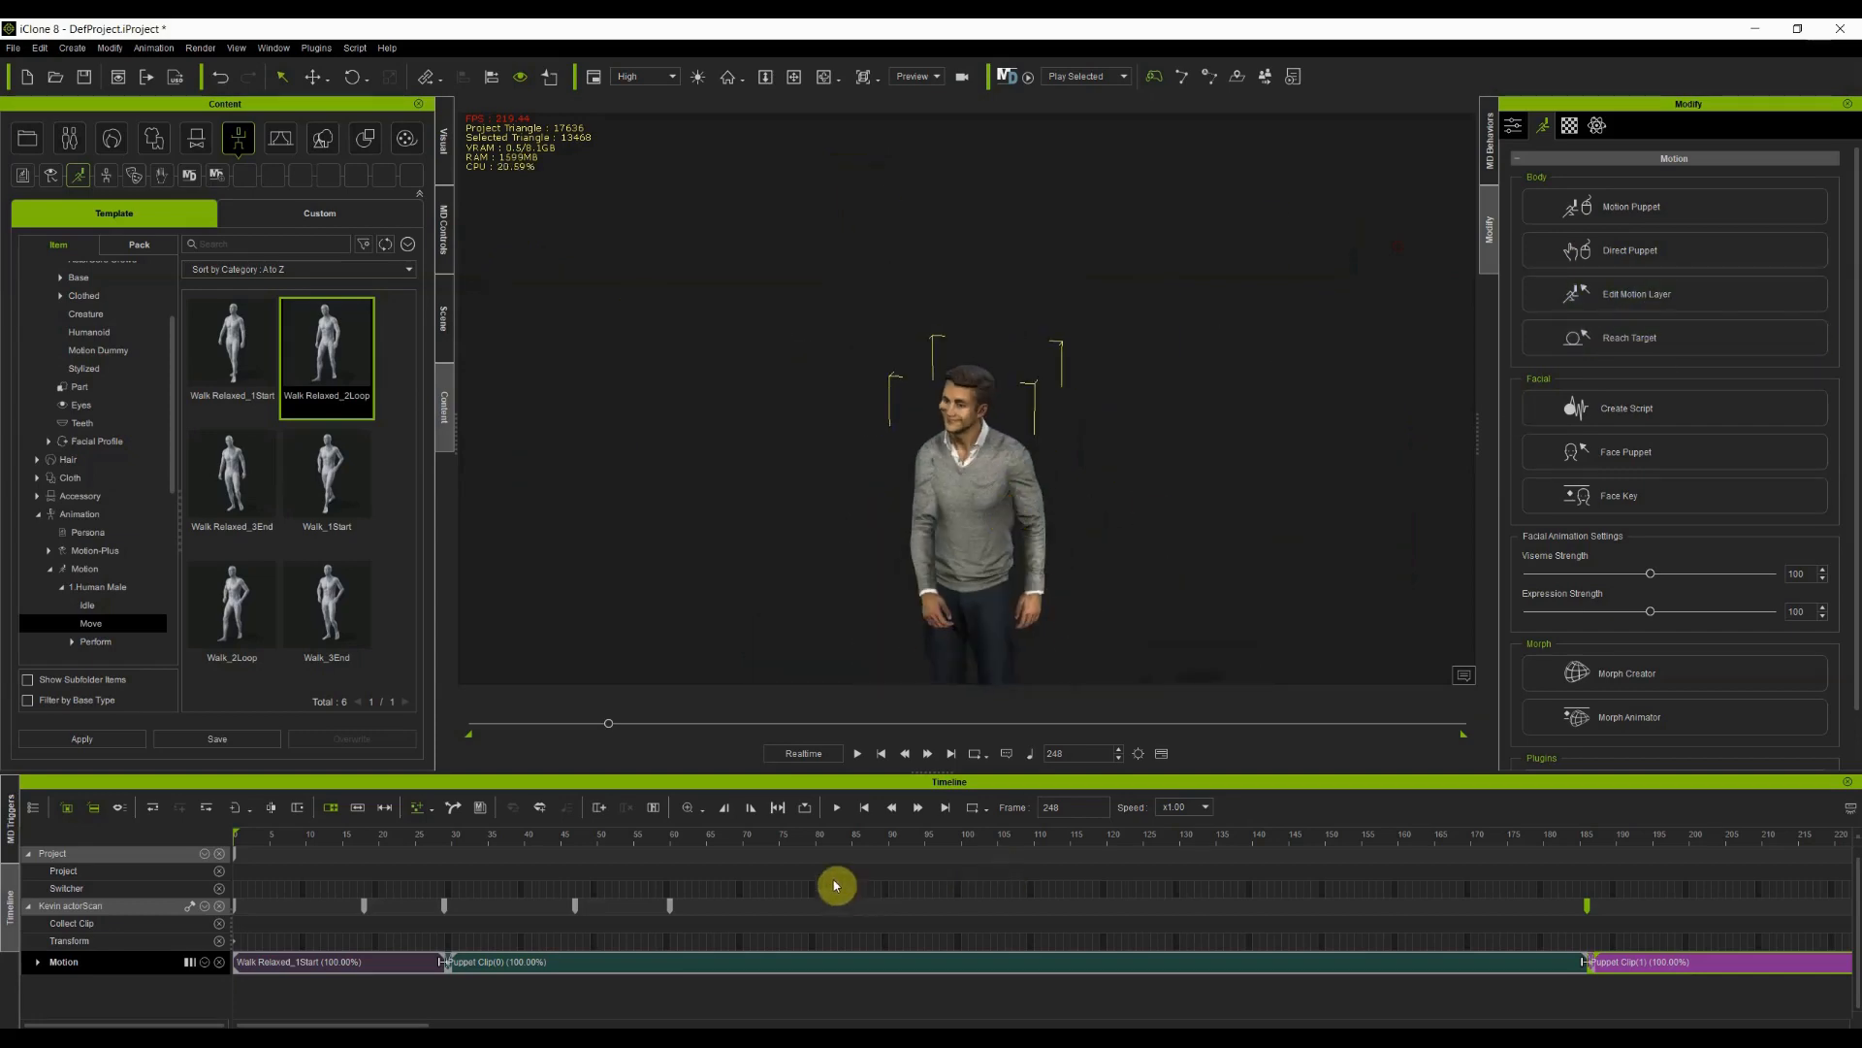
drag(804, 846, 840, 840)
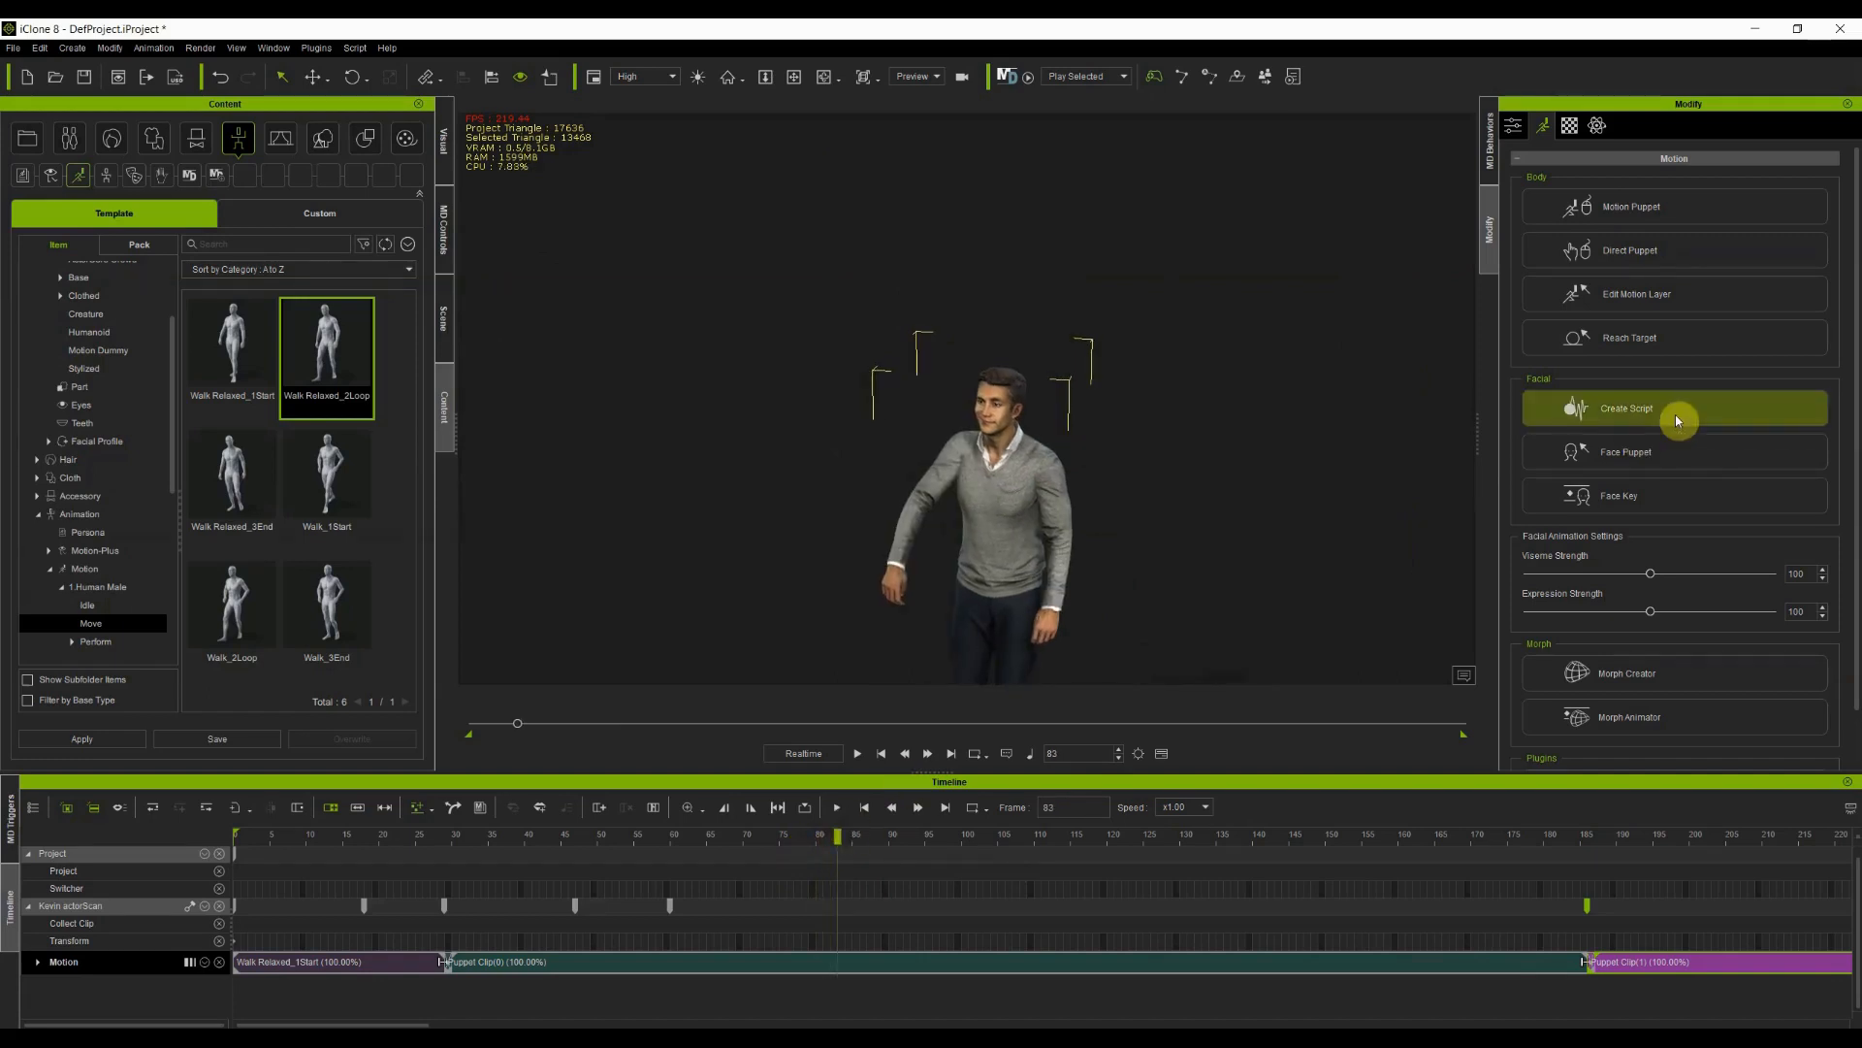
click(1654, 301)
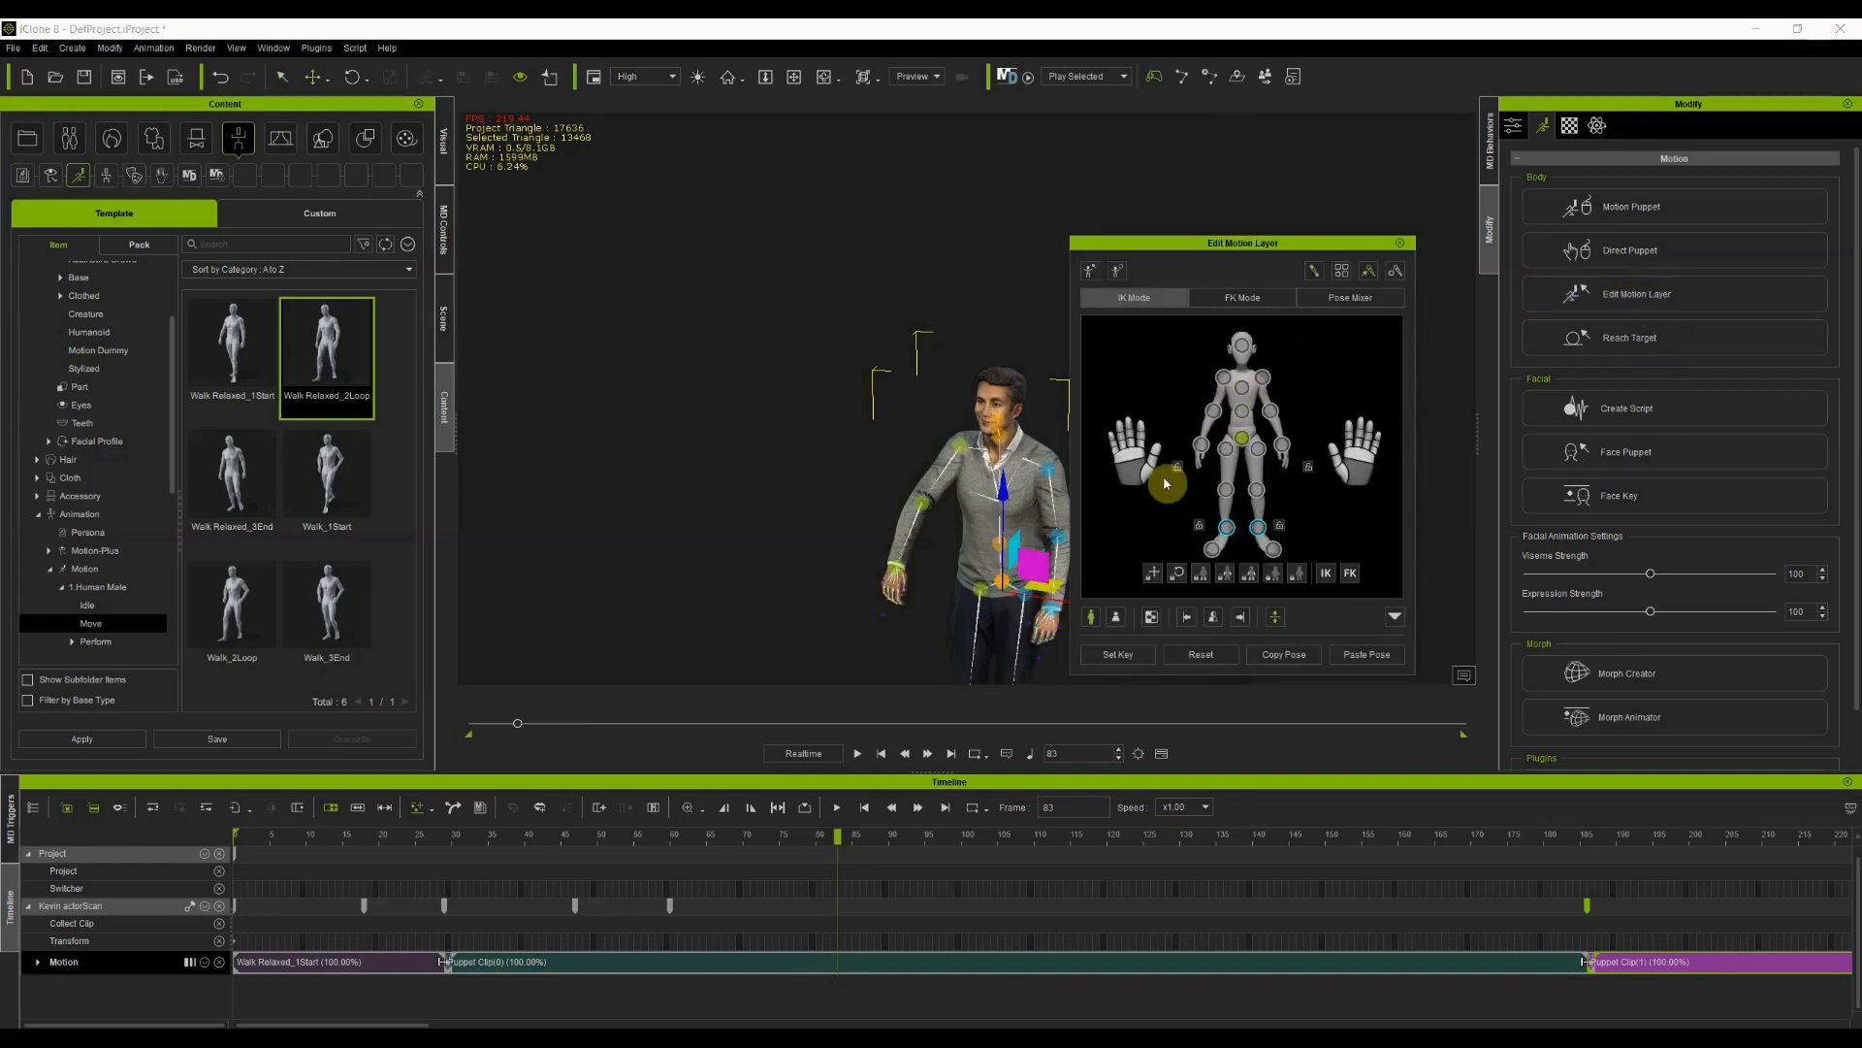
click(922, 512)
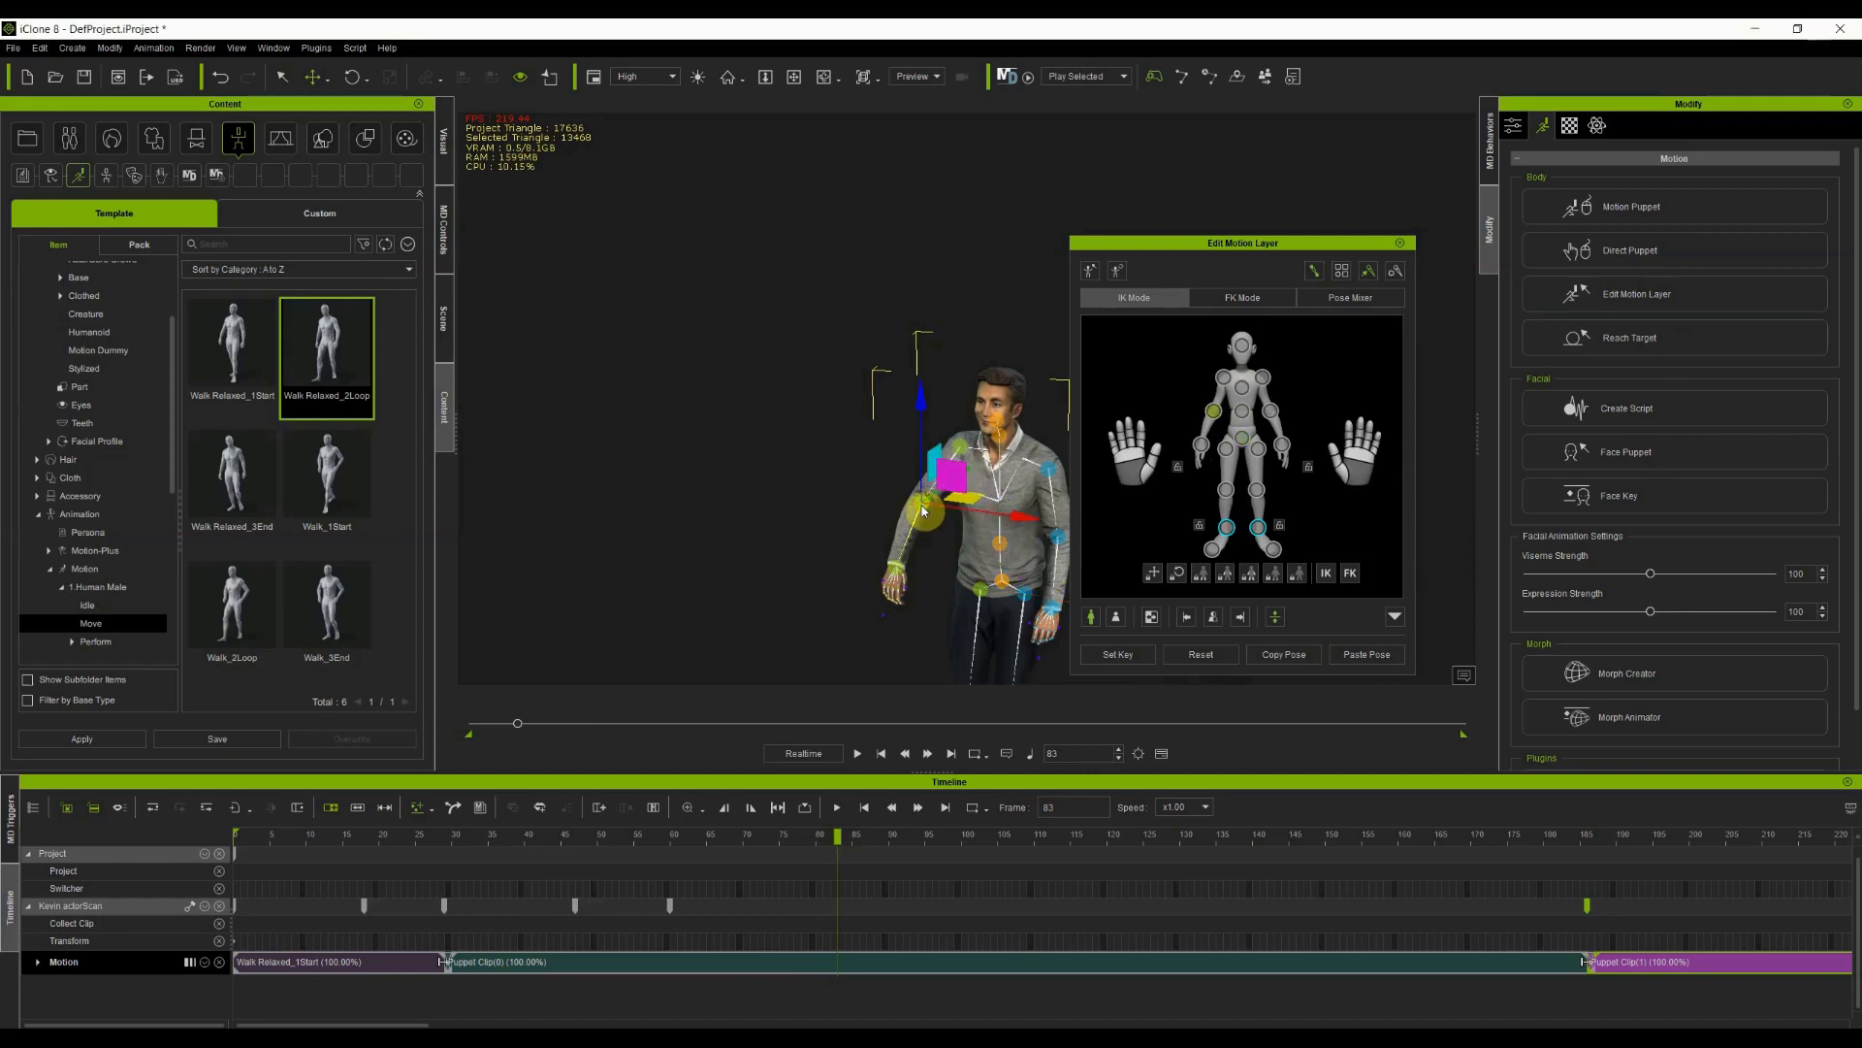
click(795, 78)
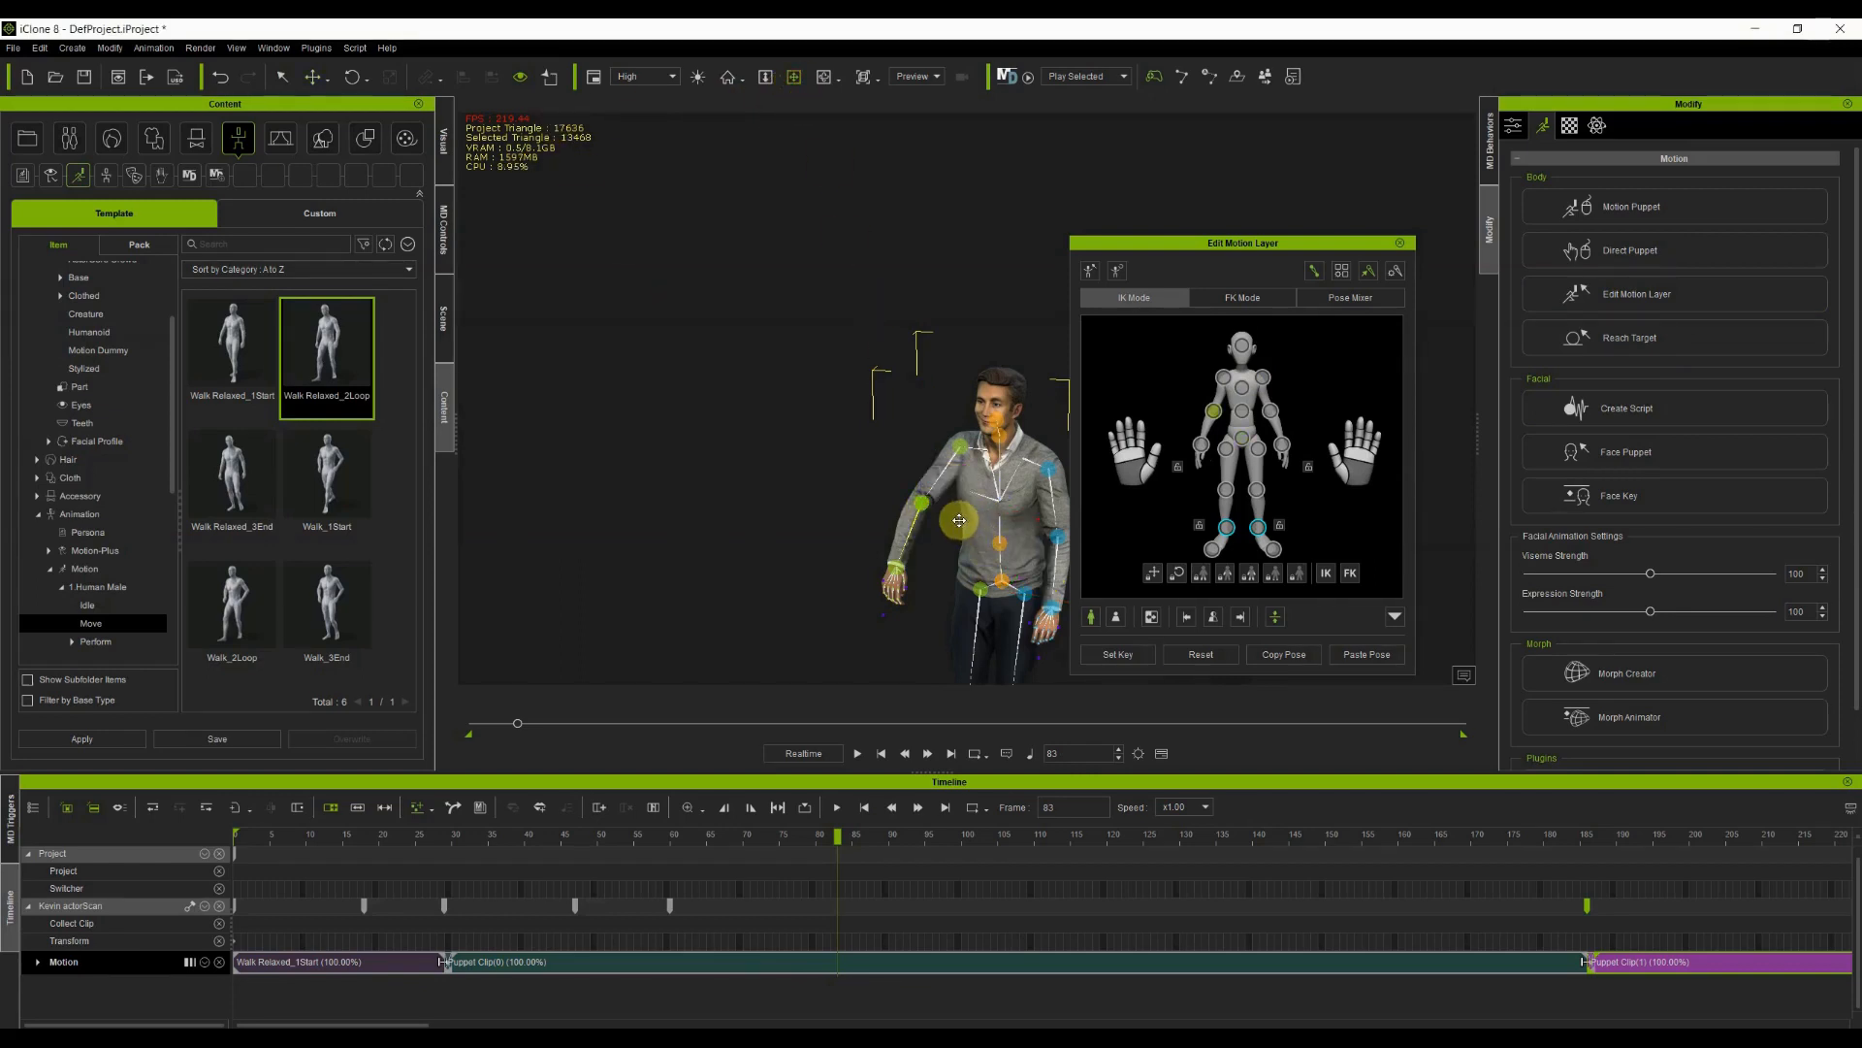
click(352, 77)
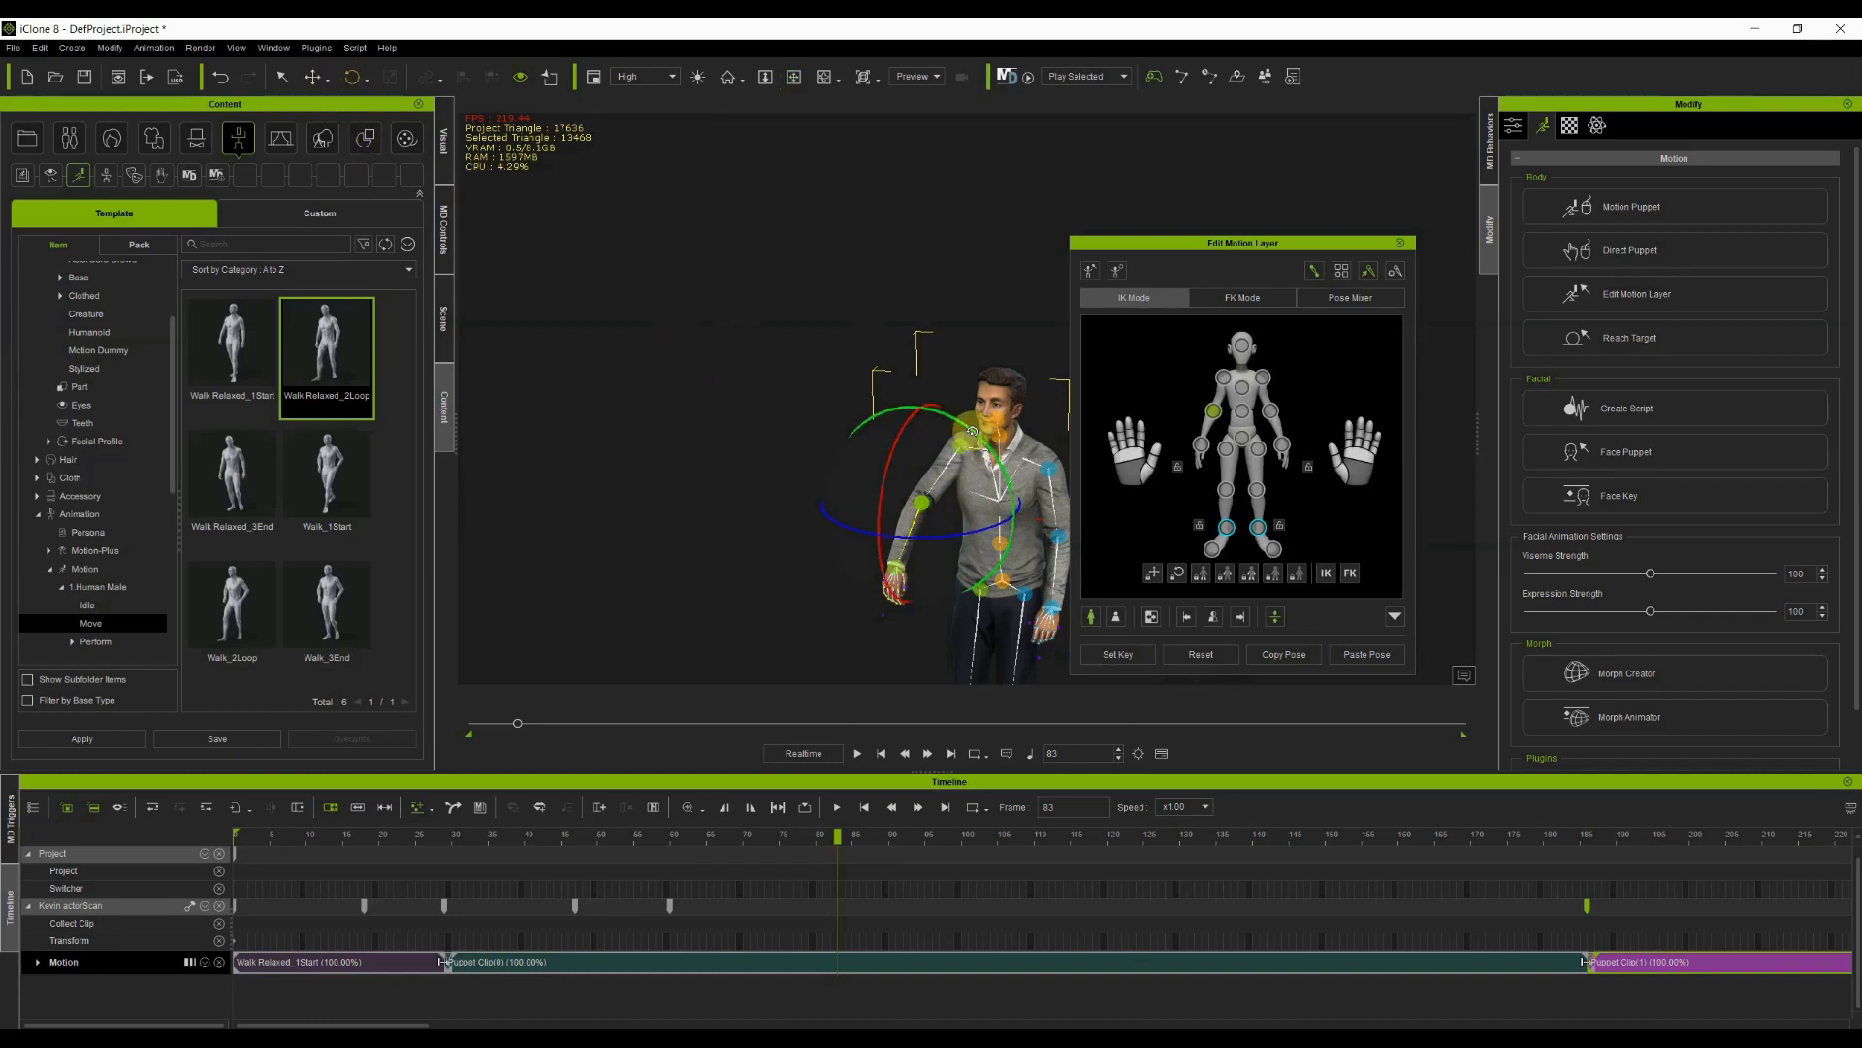
Rotate the right shoulder at frame 83 to raise the arm away from the body, and play back the motion
mouse_move(966, 432)
mouse_down()
mouse_move(985, 452)
mouse_move(964, 428)
mouse_move(926, 472)
mouse_move(961, 446)
mouse_up()
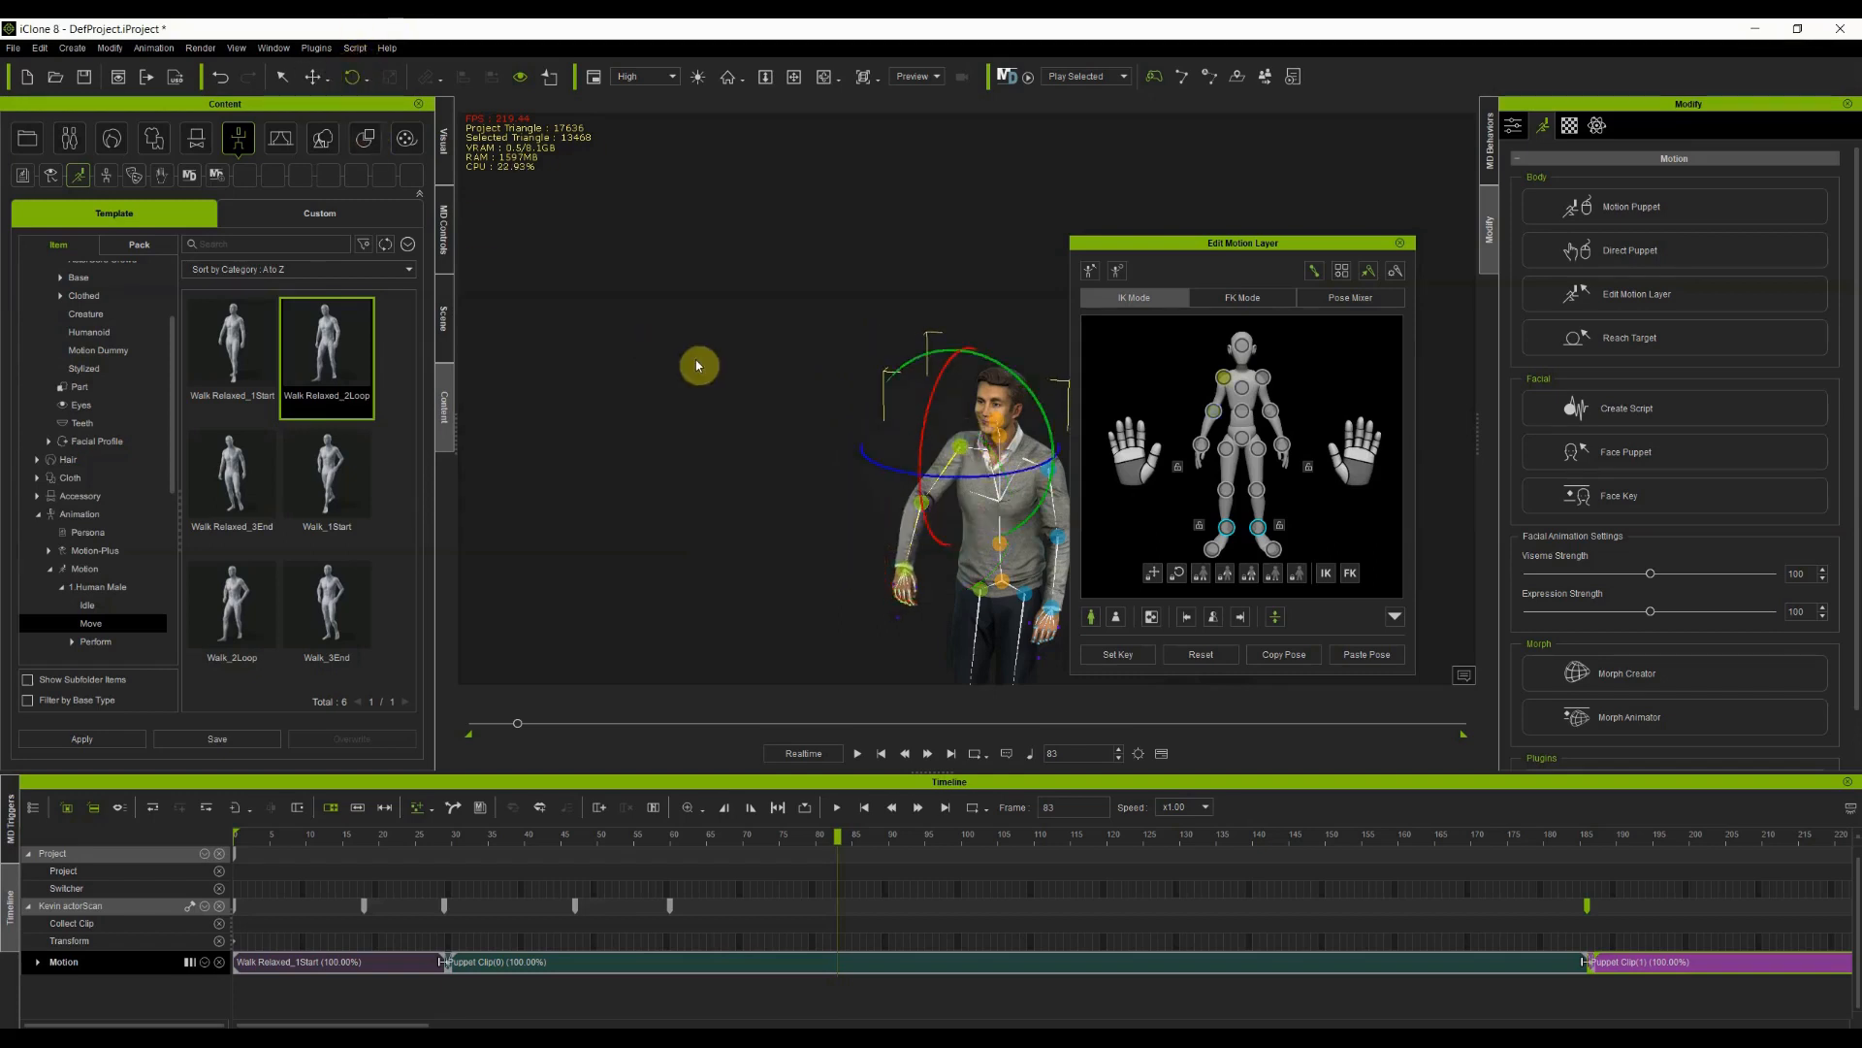
drag(1019, 379, 1032, 396)
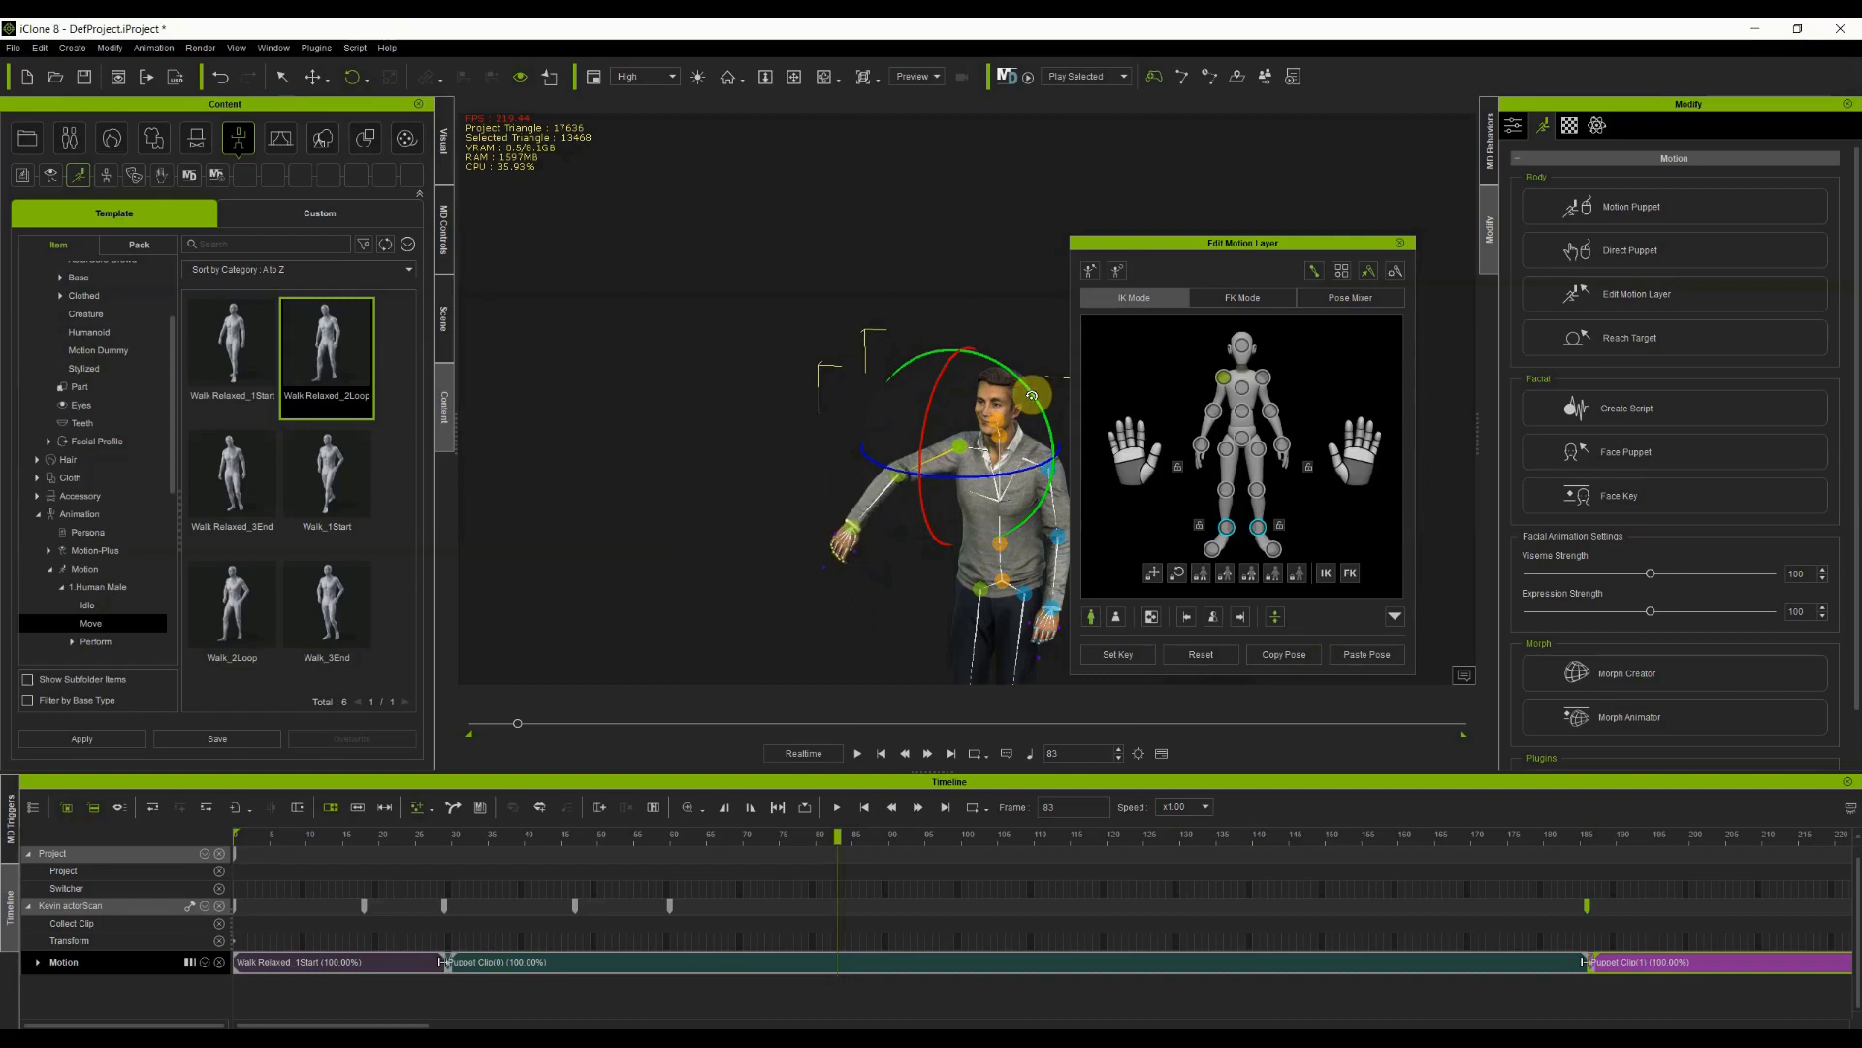
click(1061, 539)
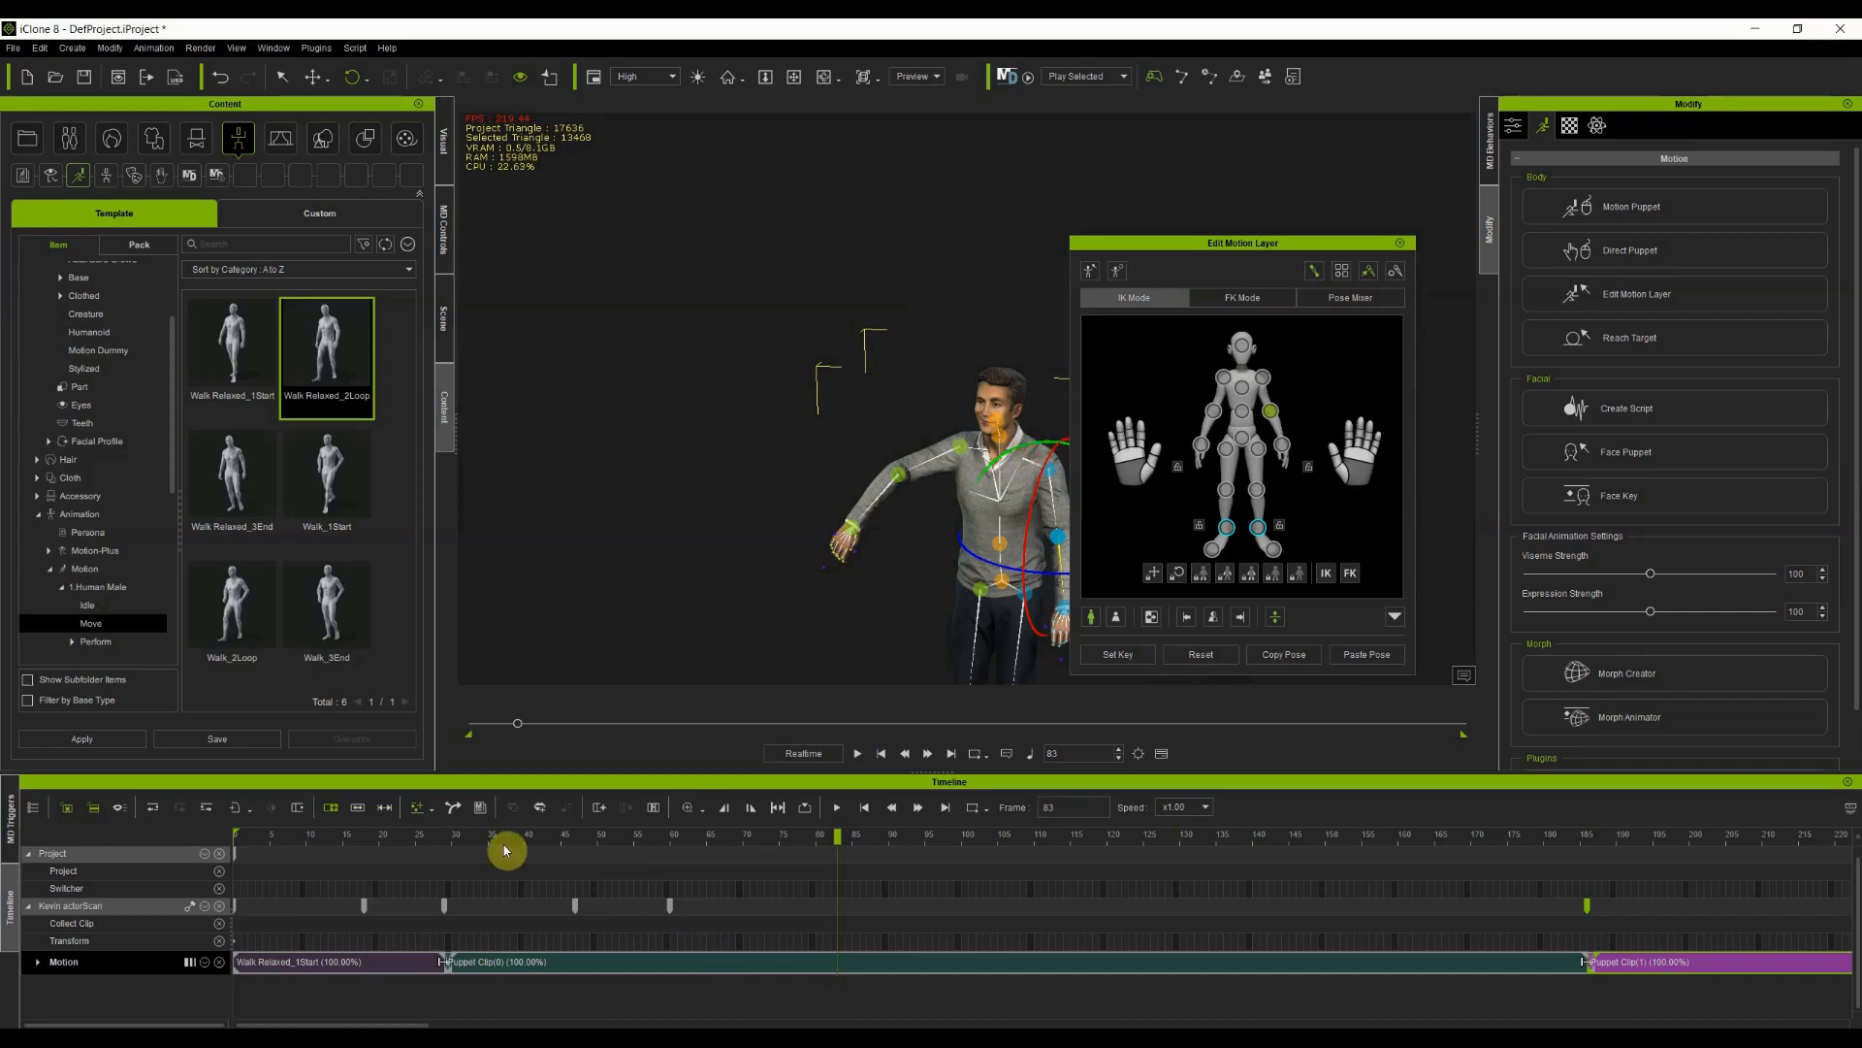
key(space)
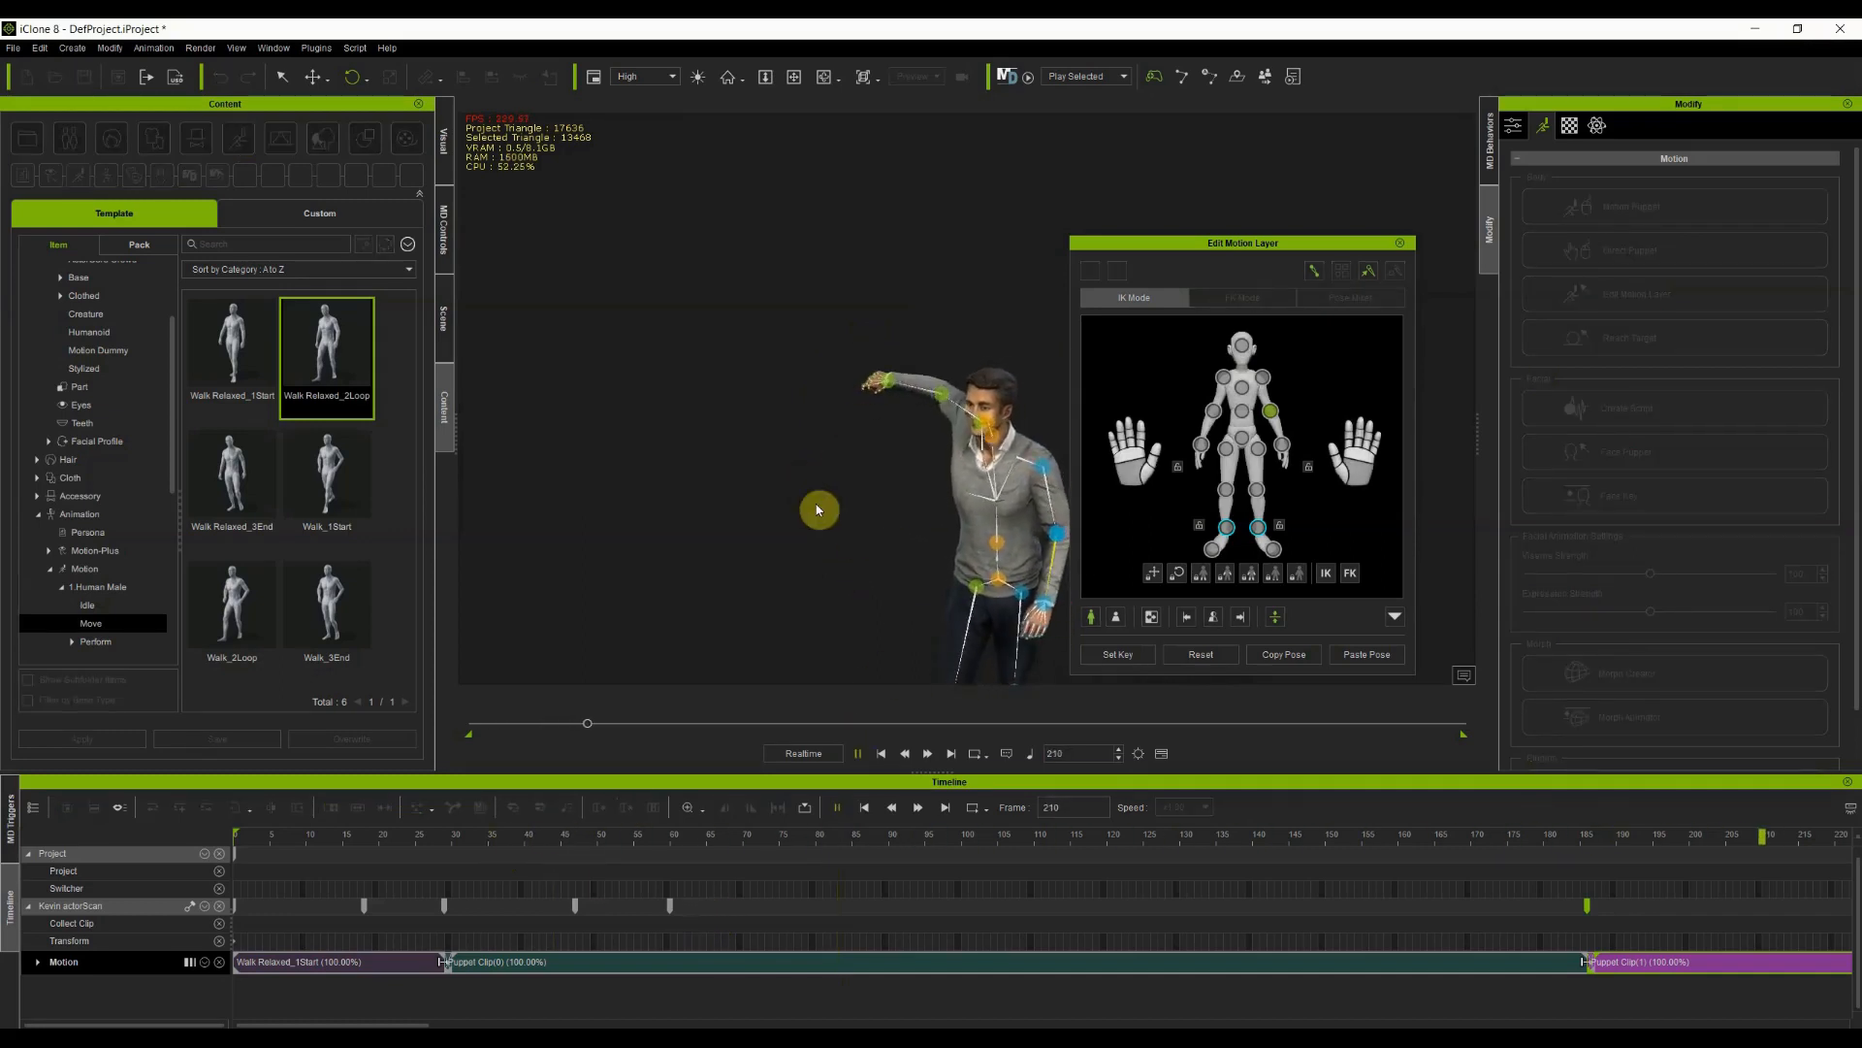
key(space)
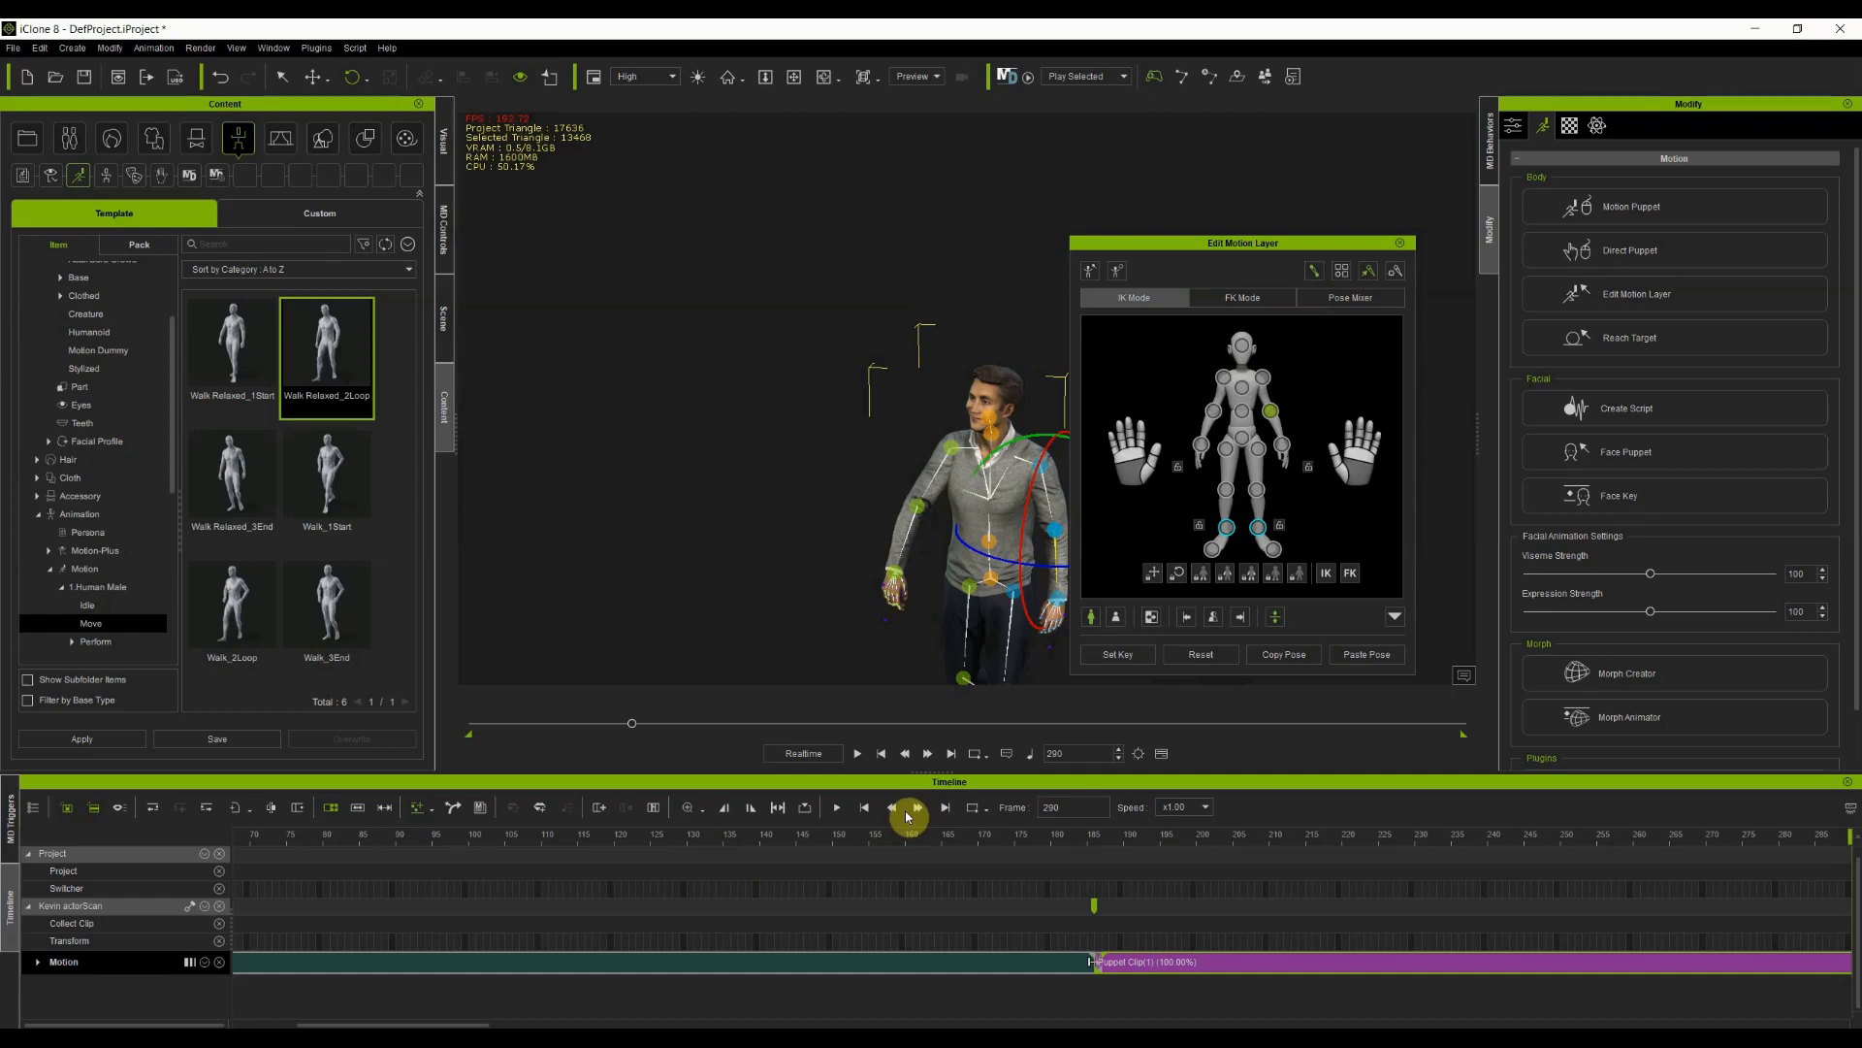
Examine the left hand's finger controls, FK Mode and Pose Mixer, and close Edit Motion Layer from IK Mode
click(1361, 448)
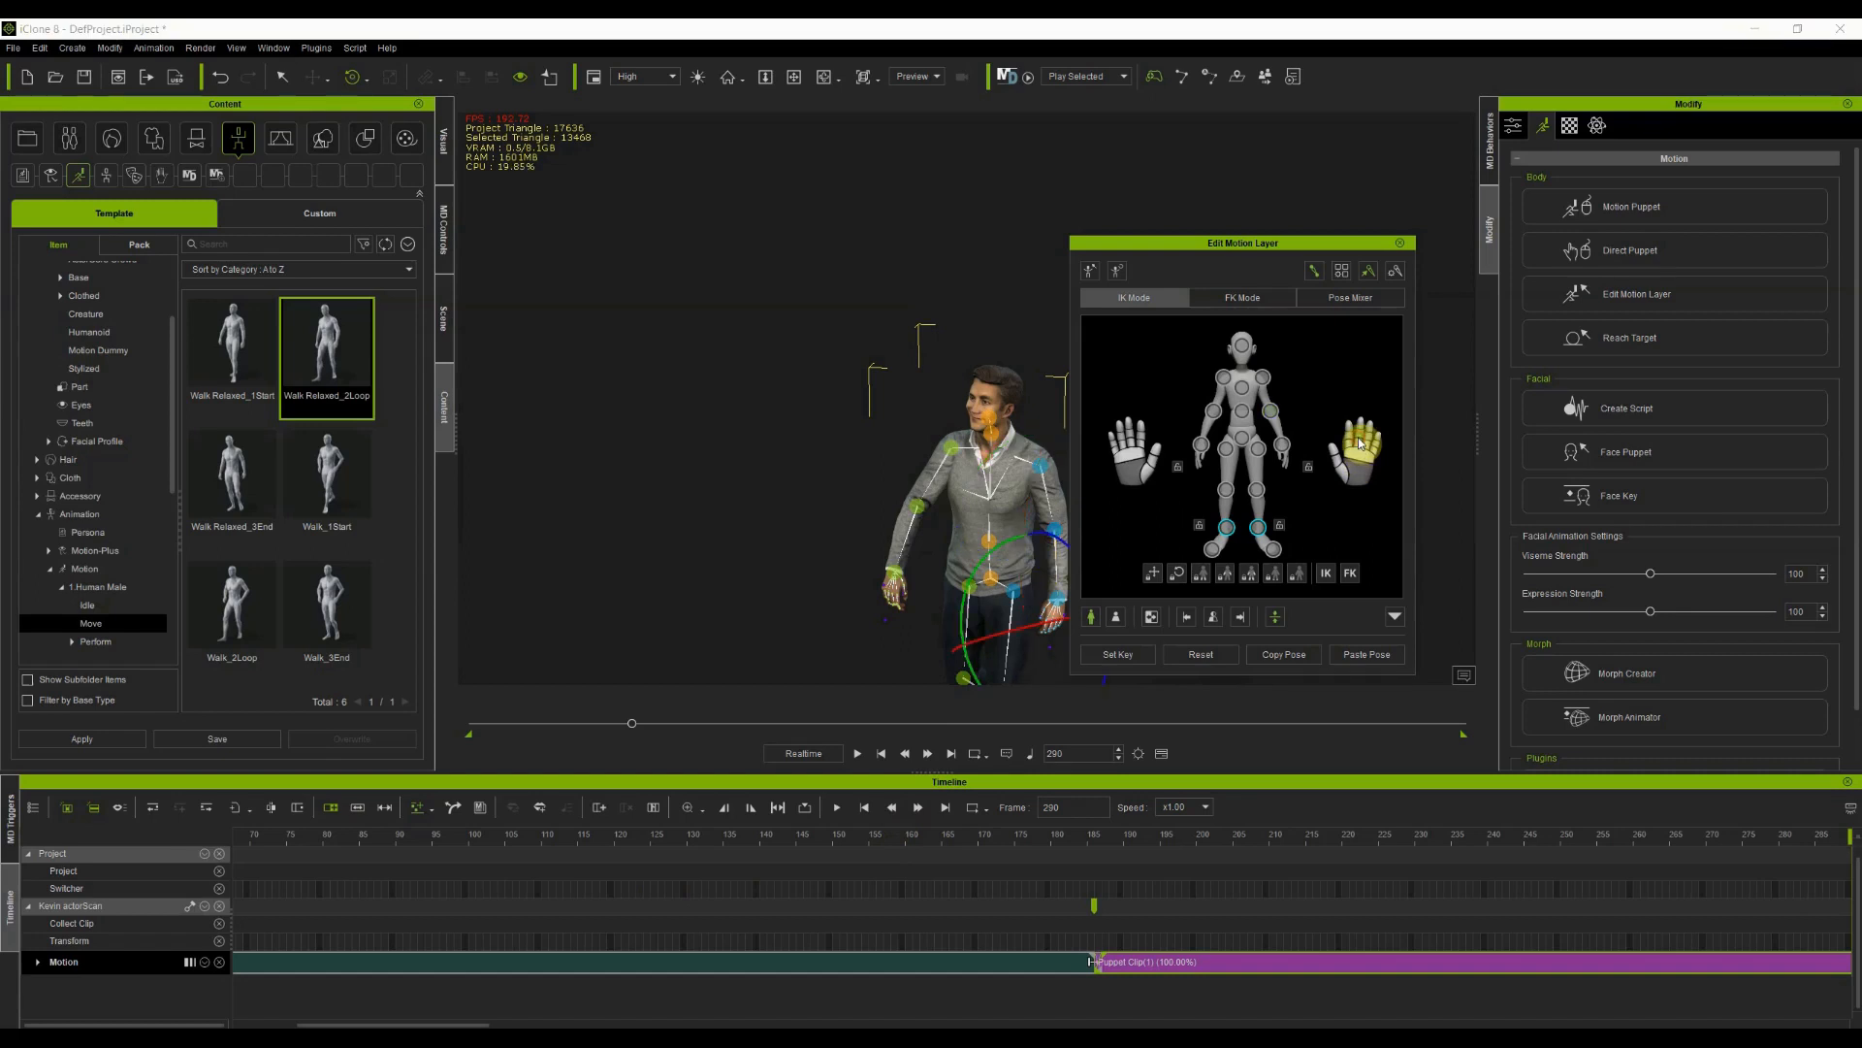
click(1360, 425)
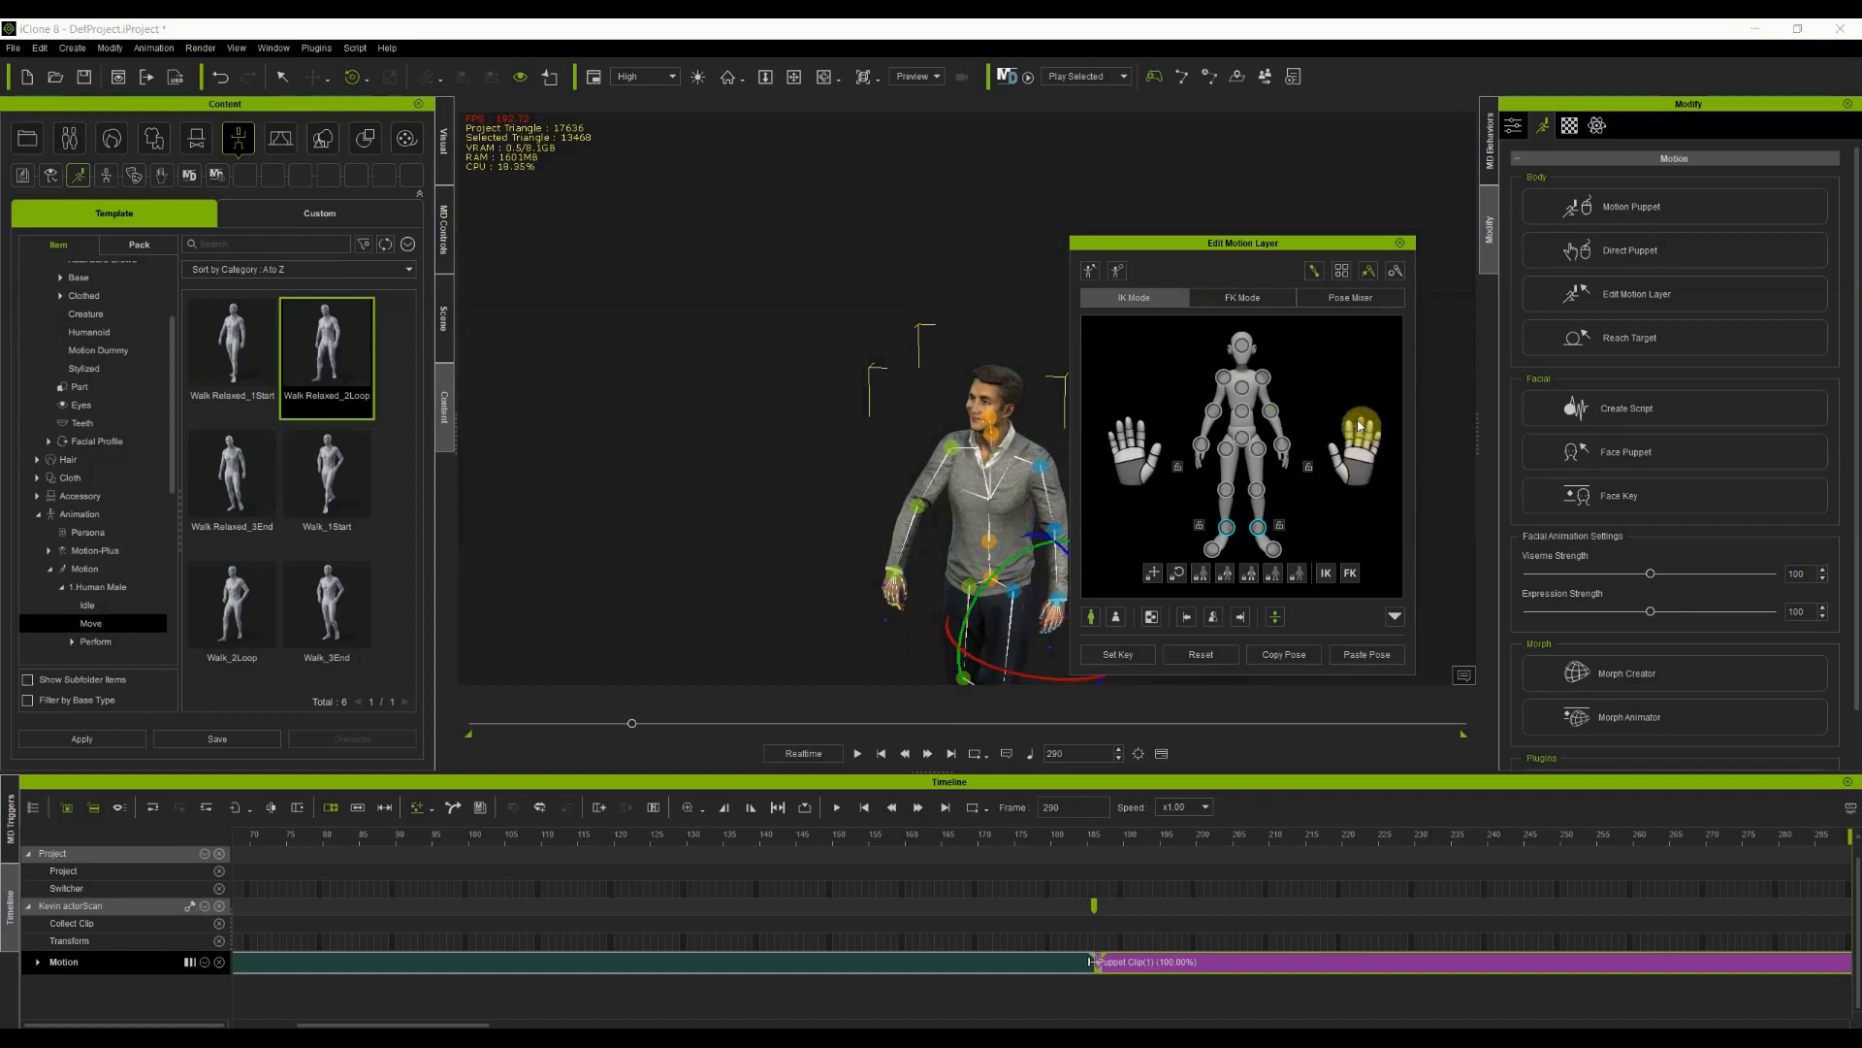
click(1238, 296)
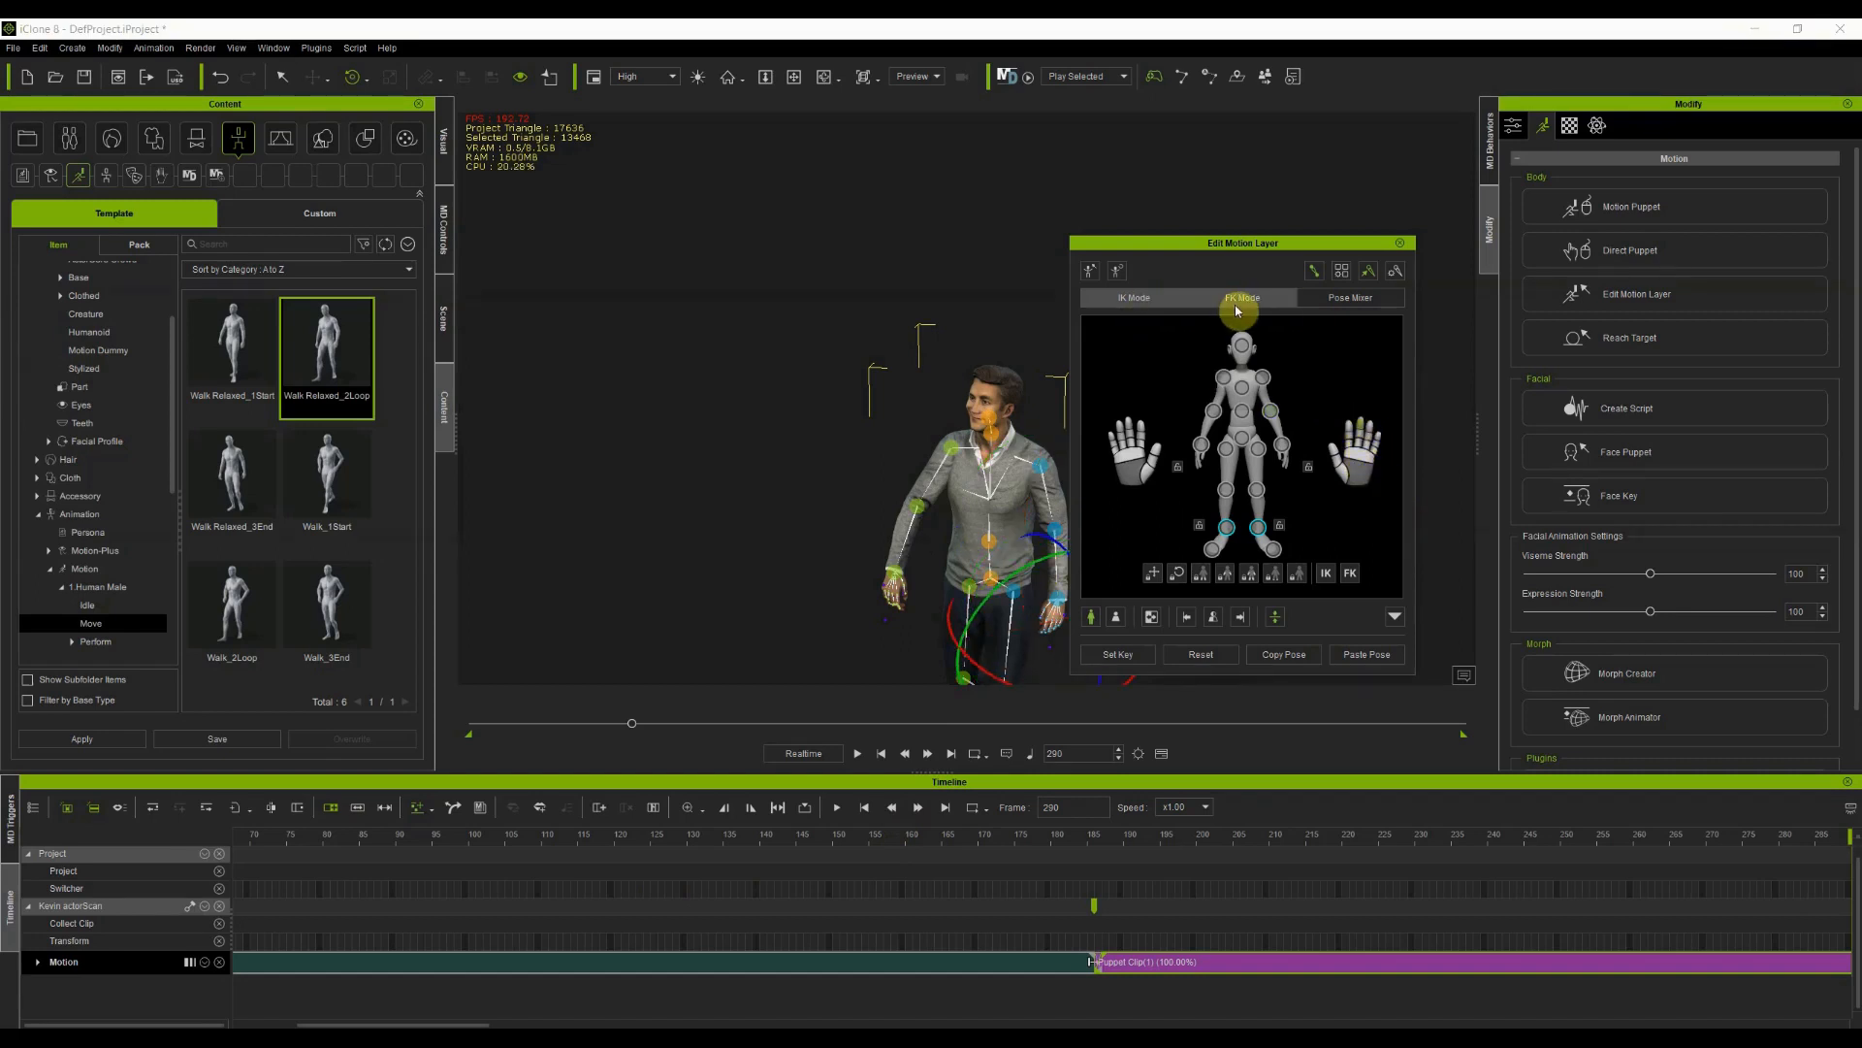
click(1366, 300)
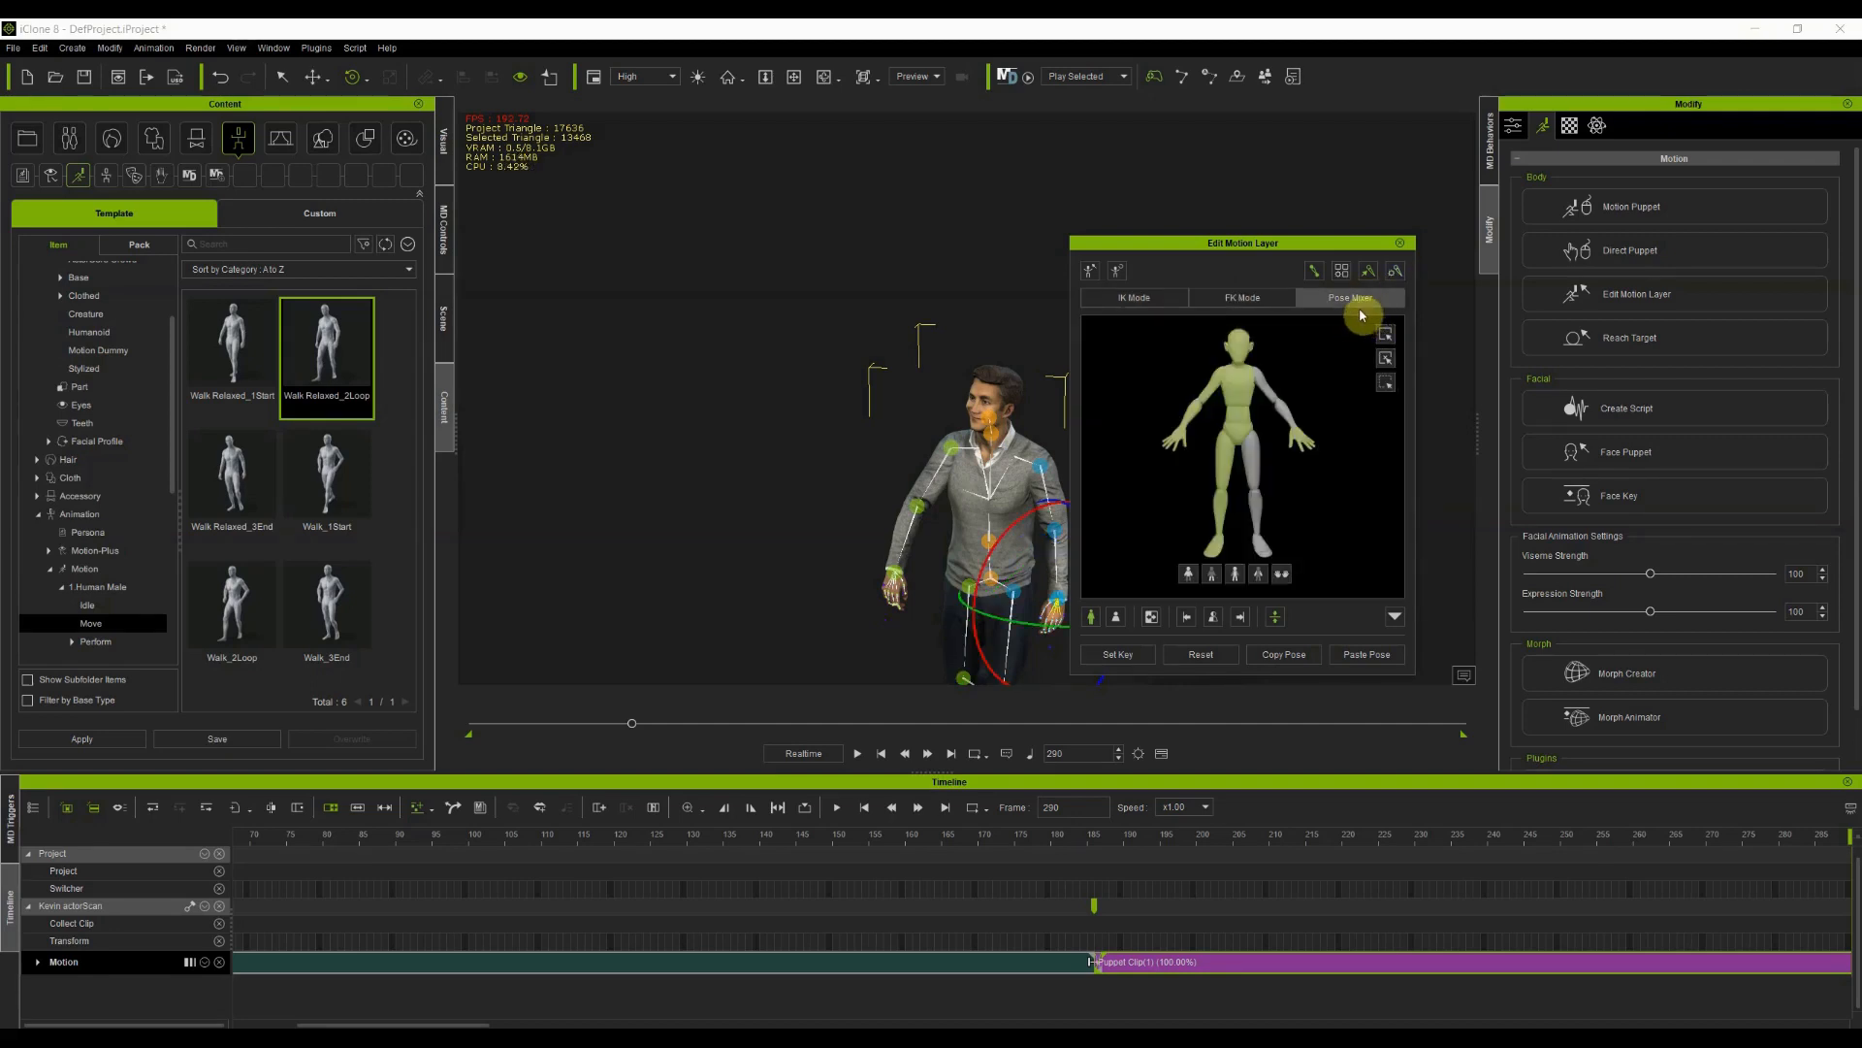
click(1131, 296)
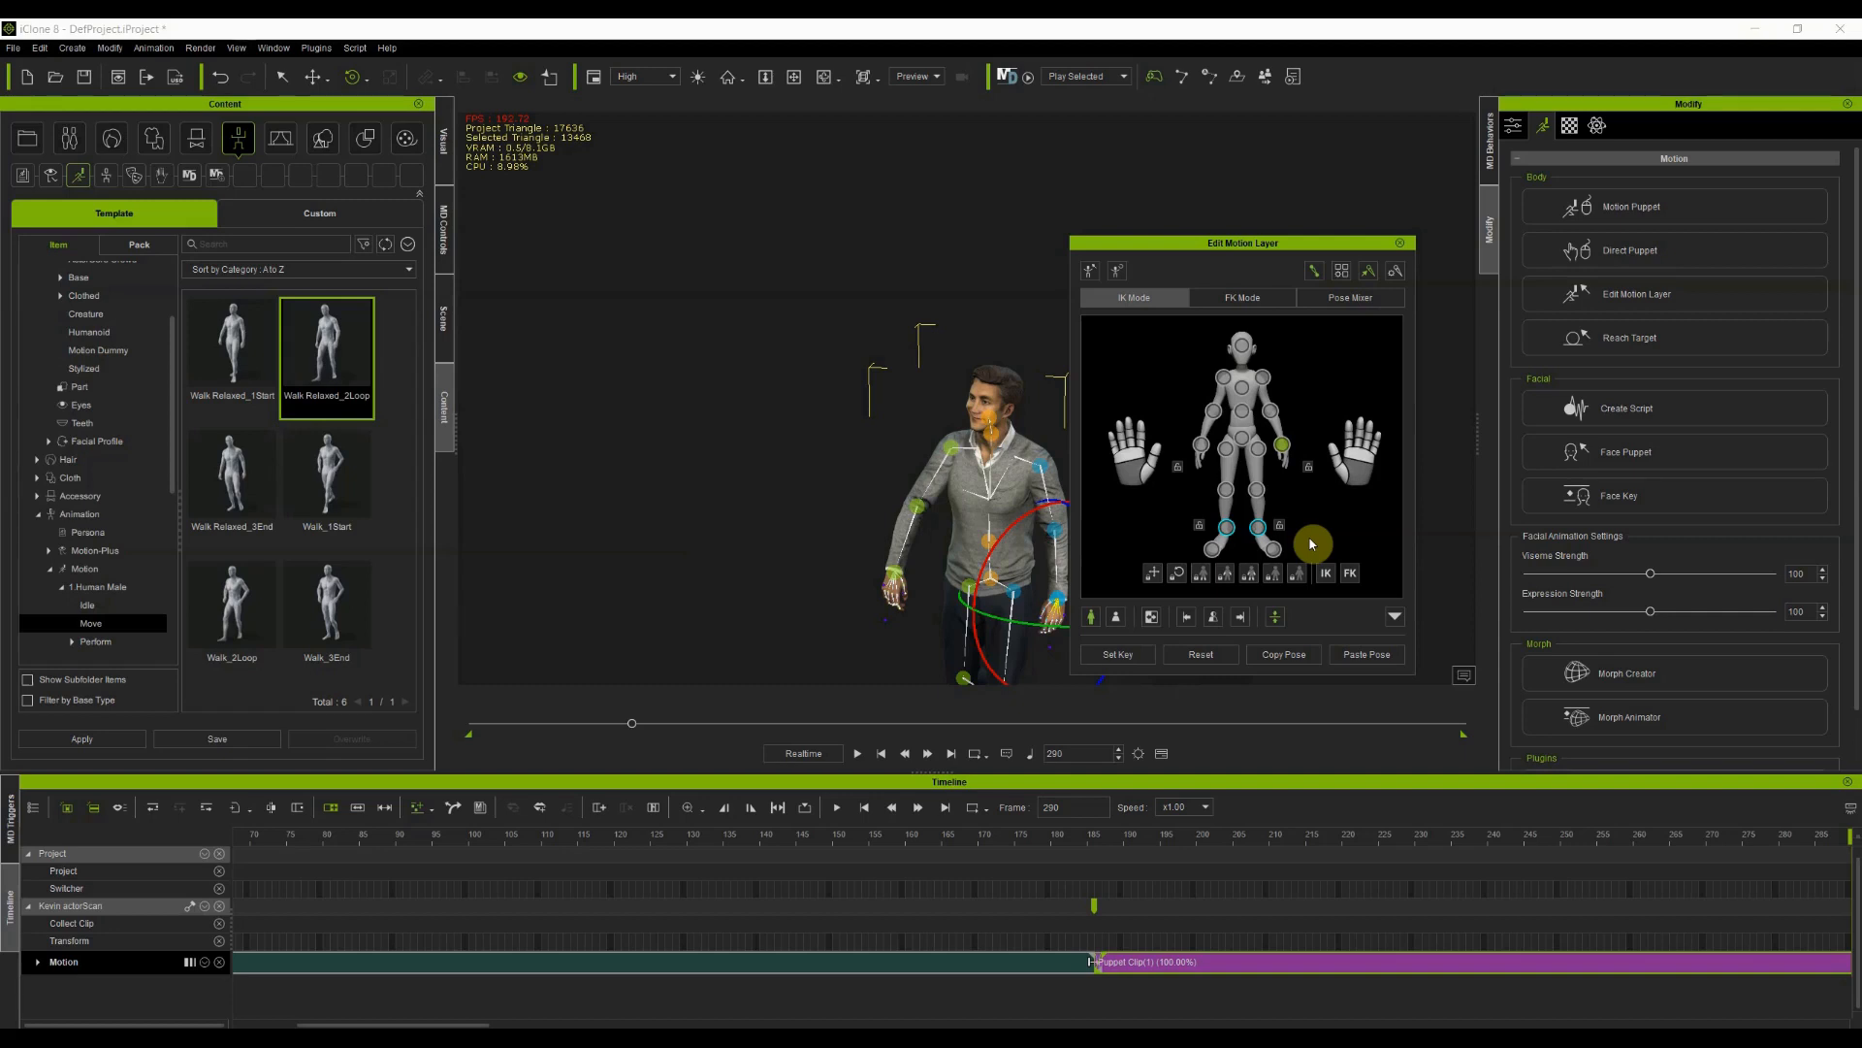
click(1401, 243)
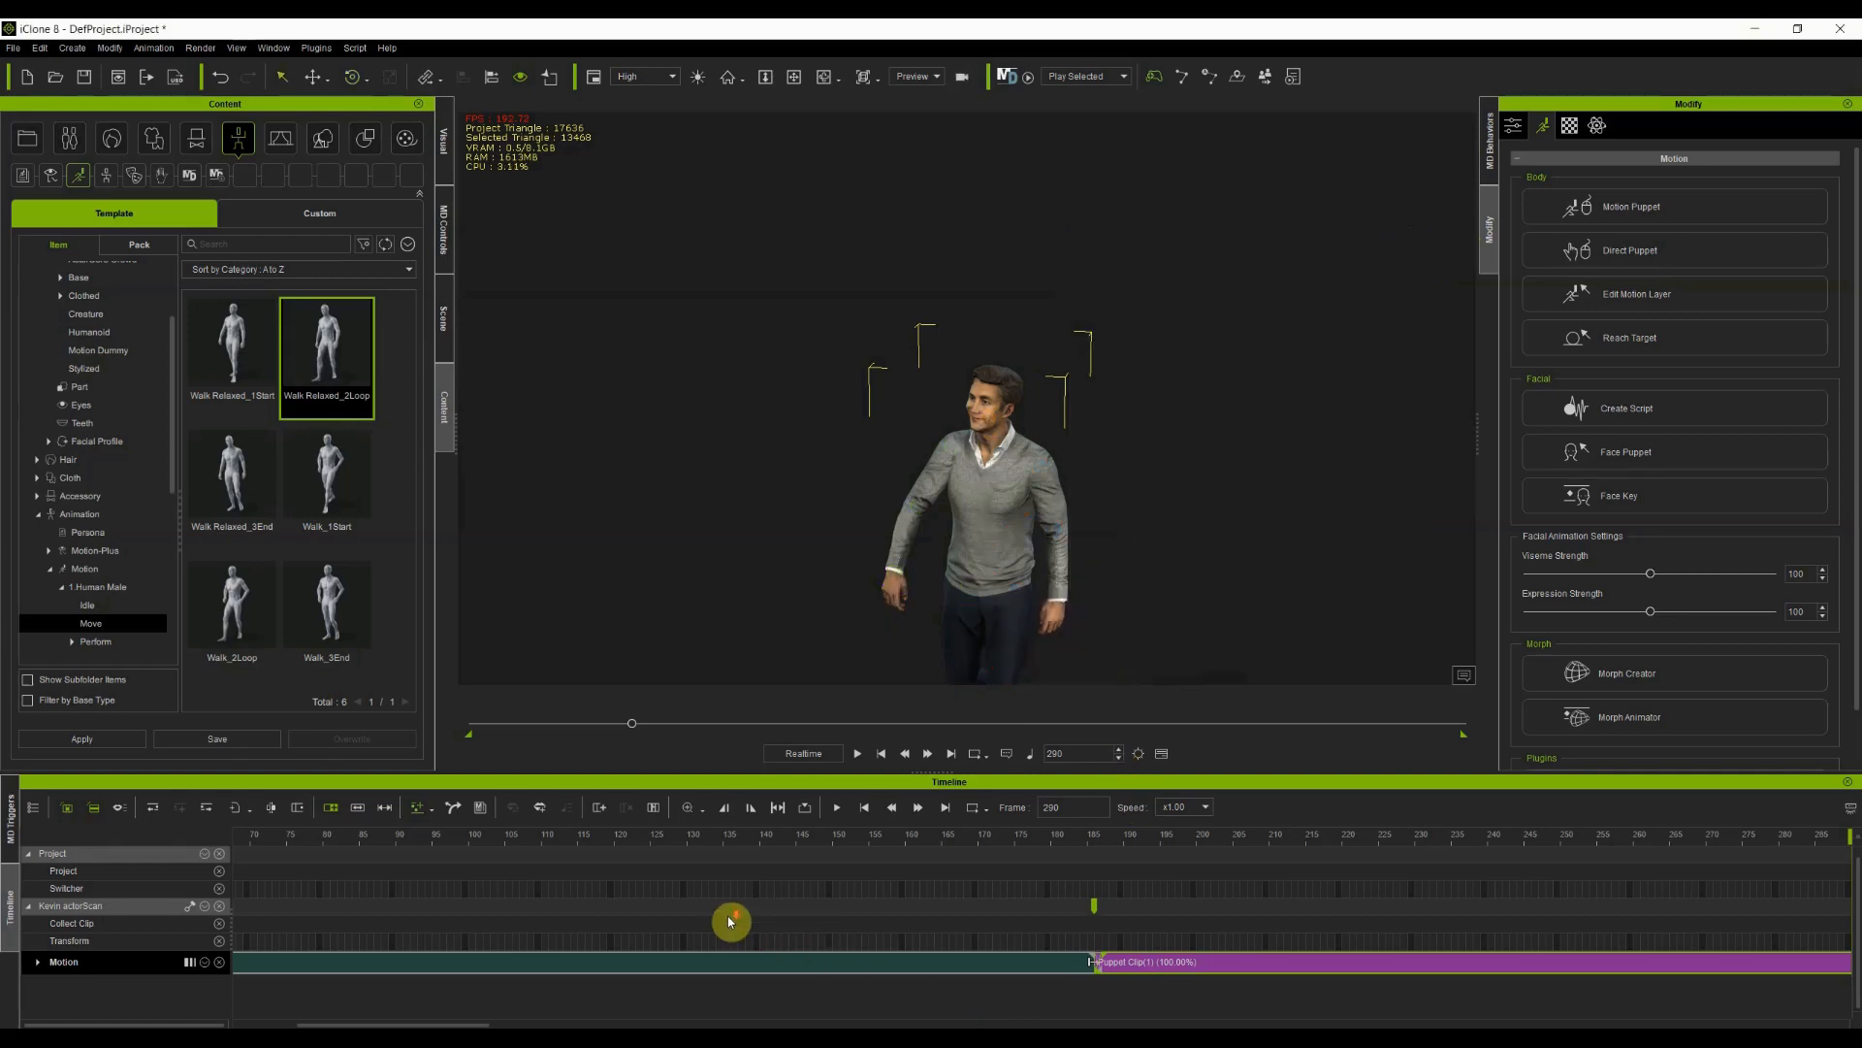
drag(454, 1024, 394, 1023)
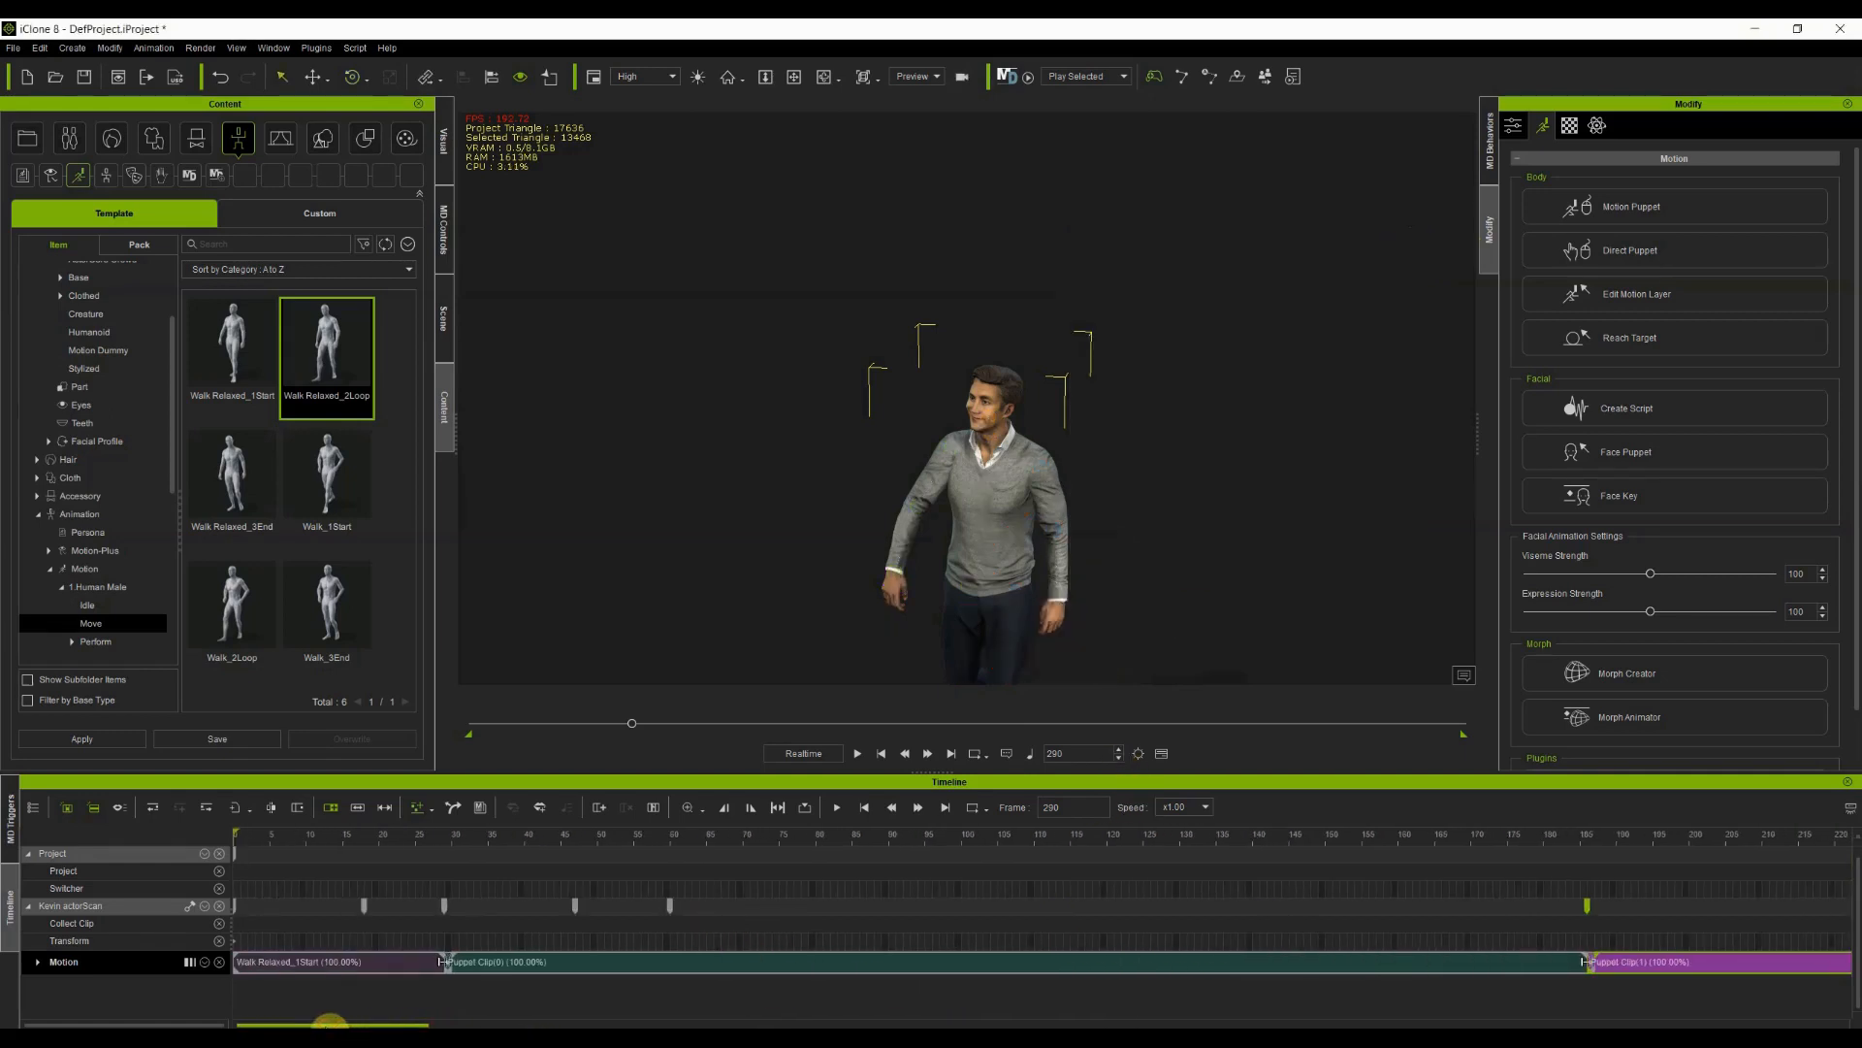